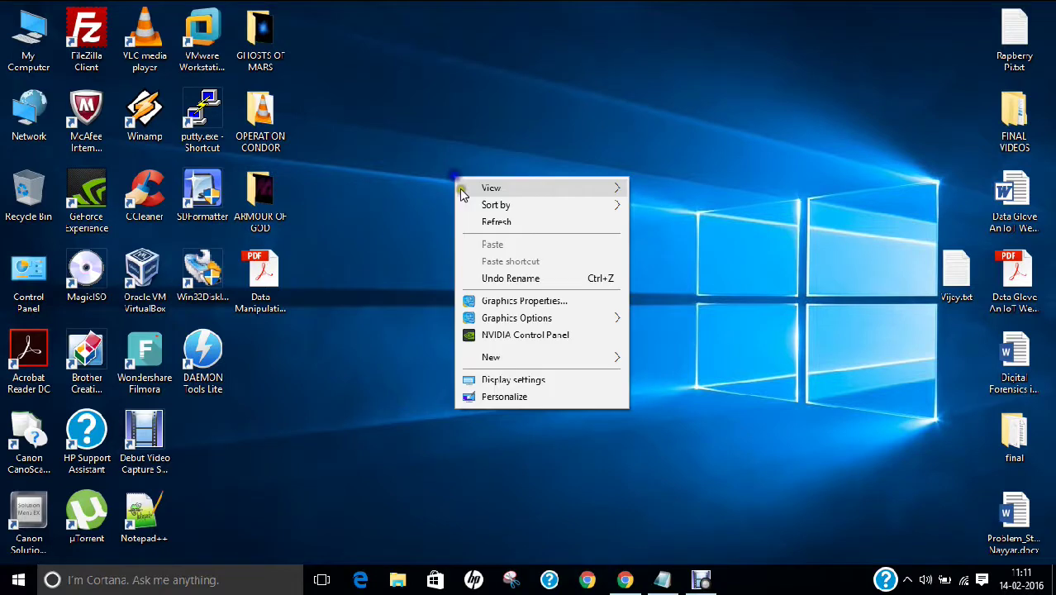
# - Refresh the desktop, decline the antivirus scan of the removable drive, and check the properties of BOOT (H:)
pyautogui.click(473, 223)
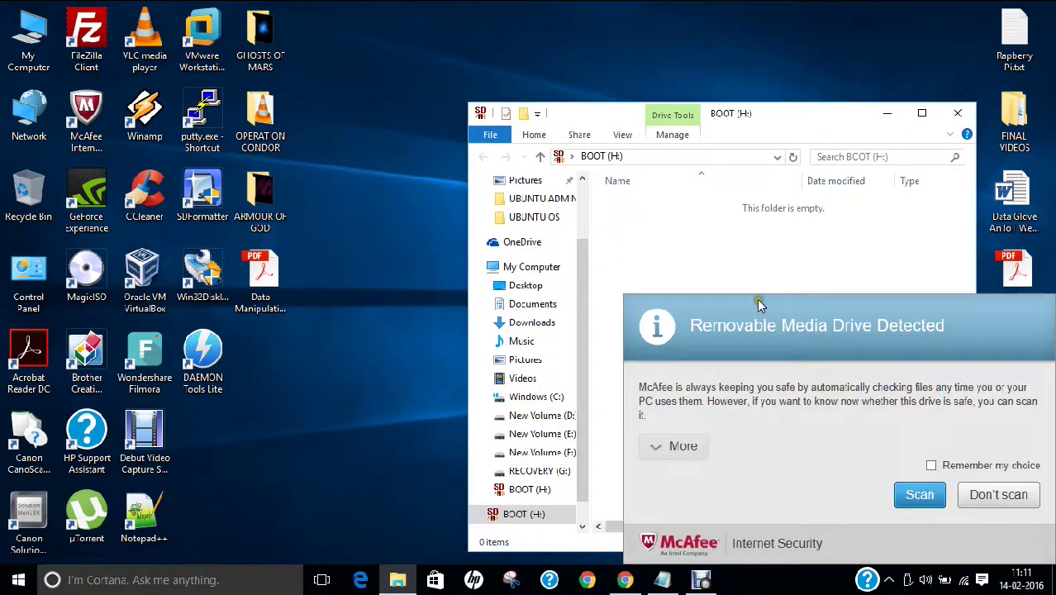
pyautogui.click(994, 494)
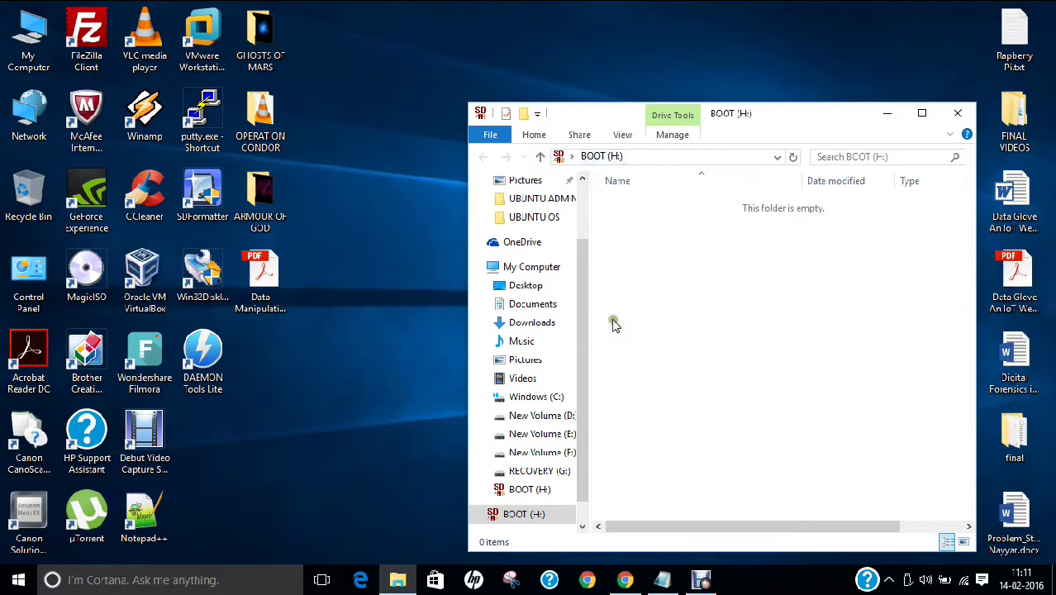
pyautogui.rightClick(654, 303)
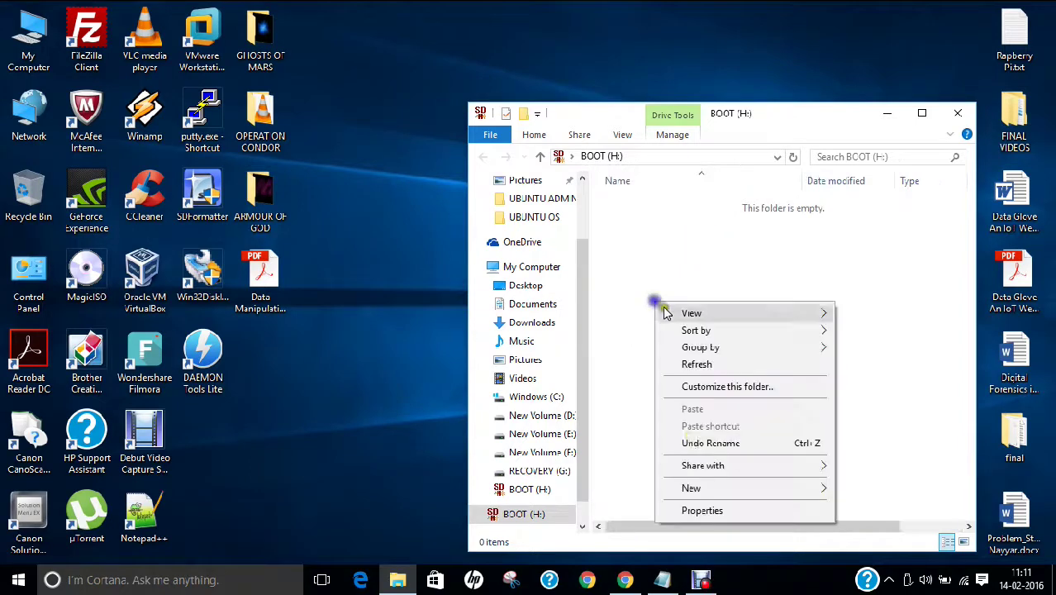
pyautogui.click(694, 512)
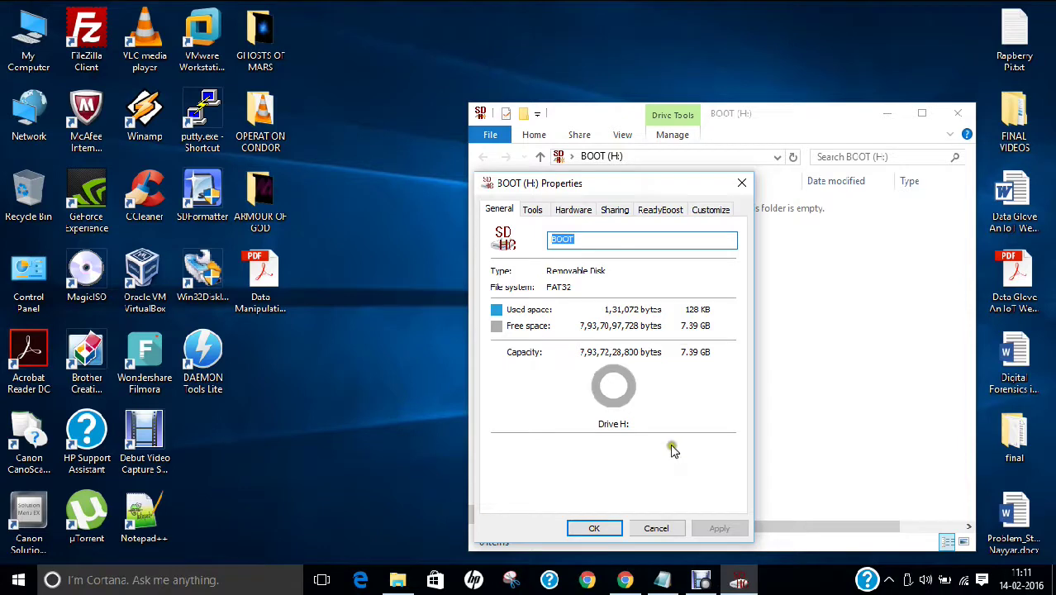
pyautogui.click(654, 527)
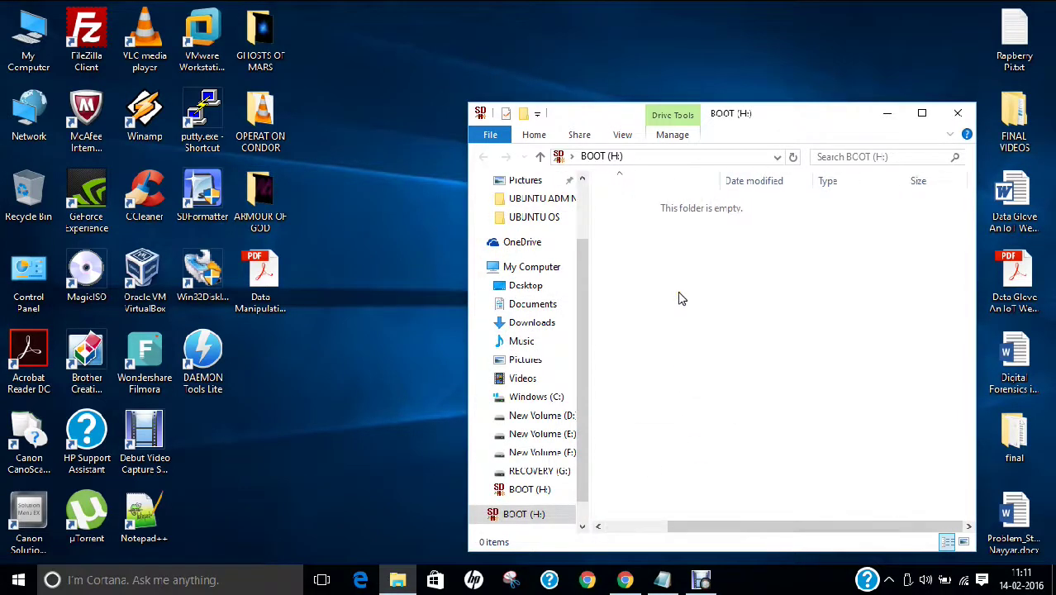
pyautogui.click(953, 114)
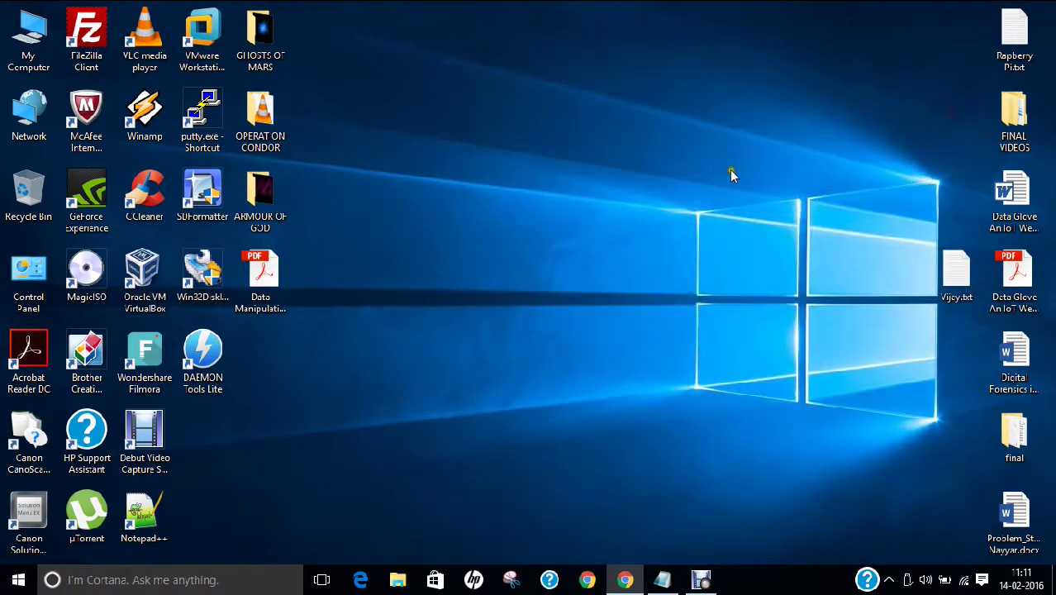
# - Move the SDFormatter shortcut to an empty area of the desktop and review the SD Card Formatter download page in the browser
pyautogui.moveTo(179, 211); pyautogui.dragTo(411, 210)
pyautogui.click(624, 579)
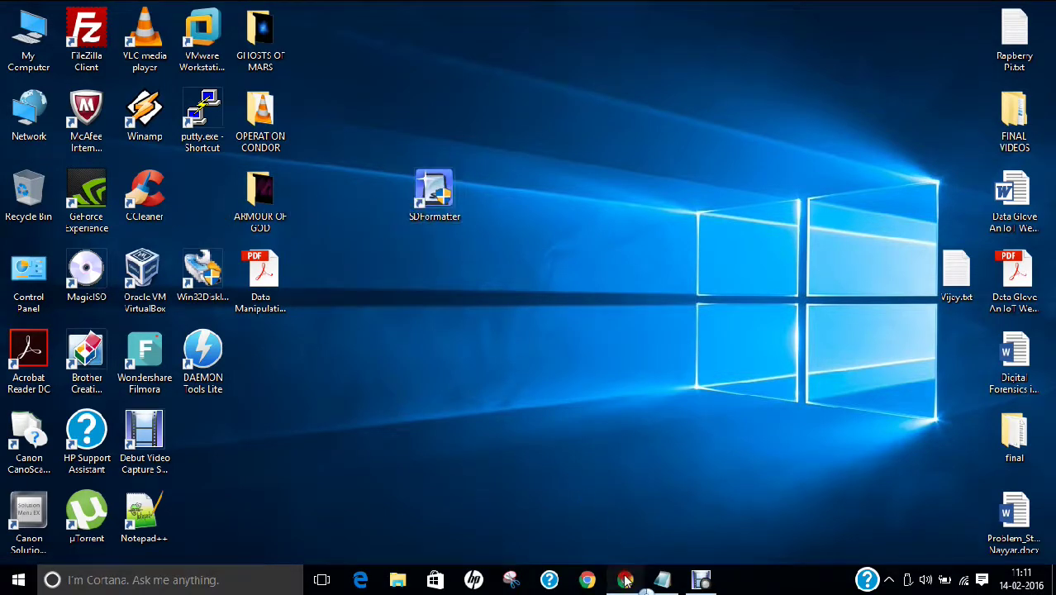
pyautogui.click(98, 8)
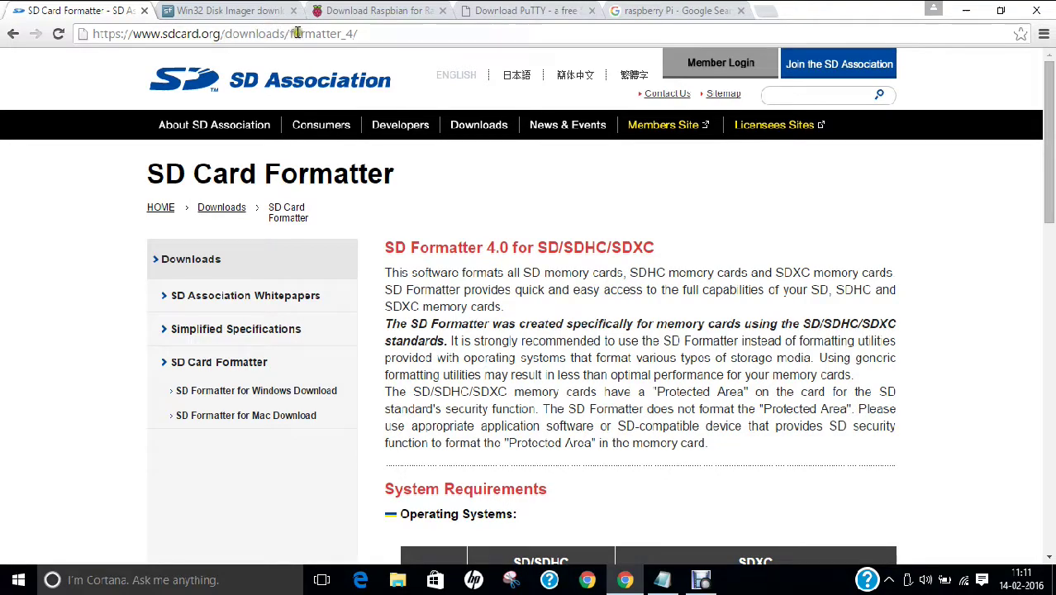
pyautogui.scroll(-4, 427, 274)
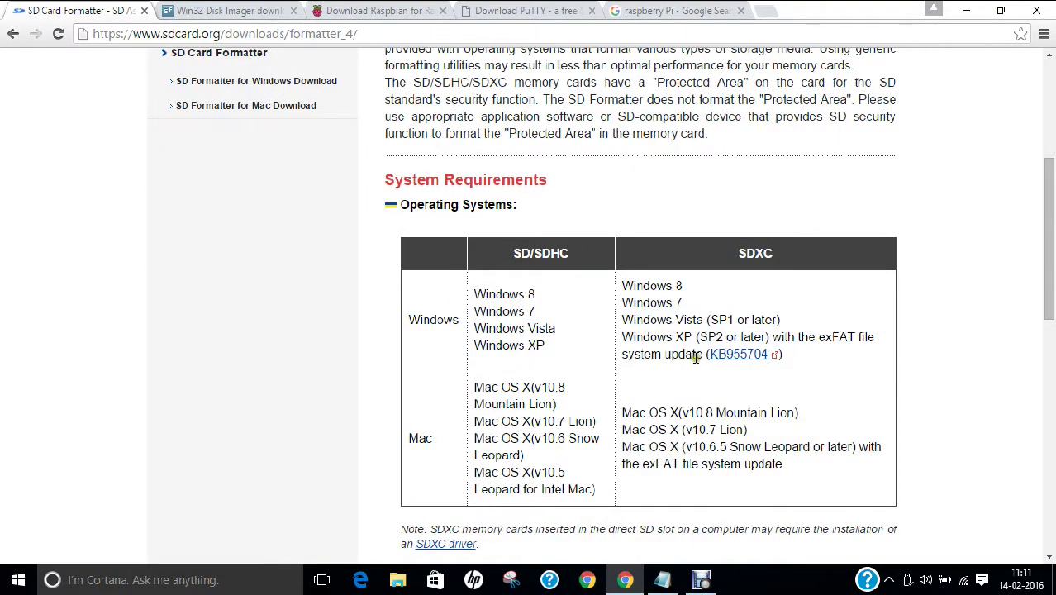
pyautogui.scroll(5, 695, 355)
pyautogui.click(965, 11)
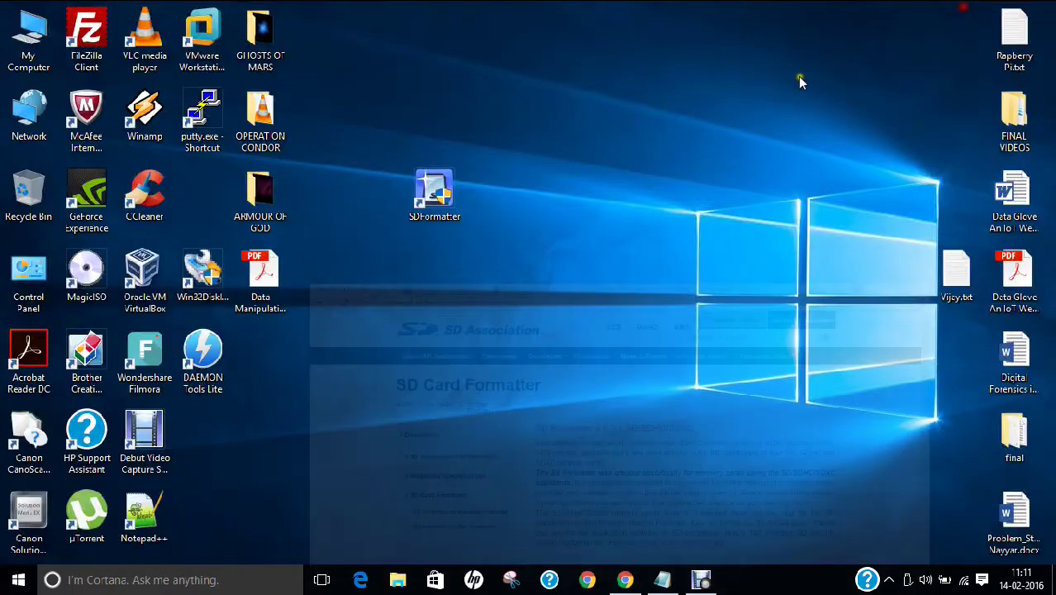
# - Launch SDFormatter with permission to make changes and set its format size adjustment to ON
pyautogui.doubleClick(416, 206)
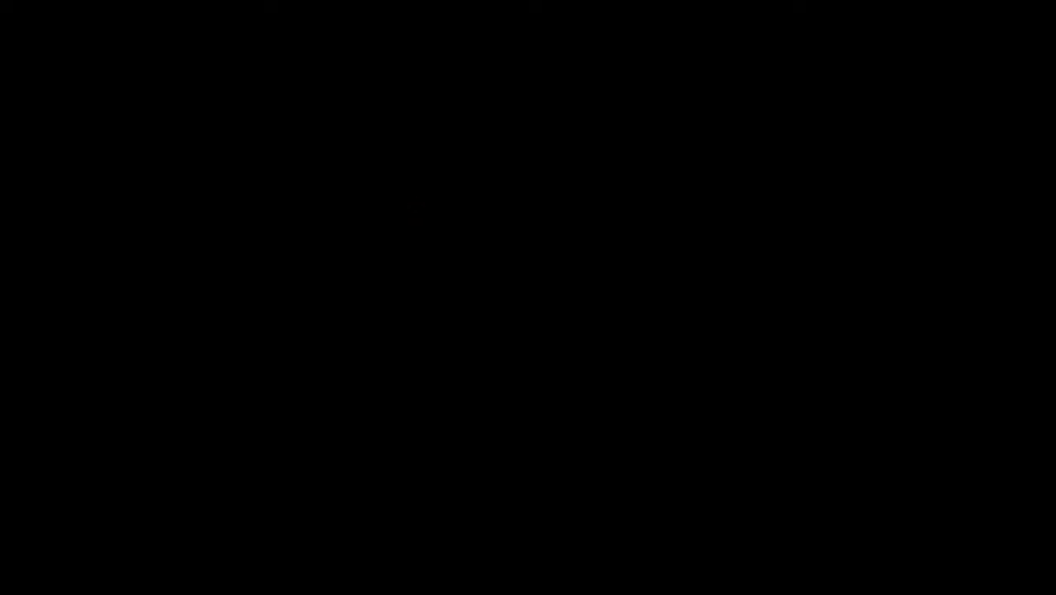
pyautogui.click(590, 321)
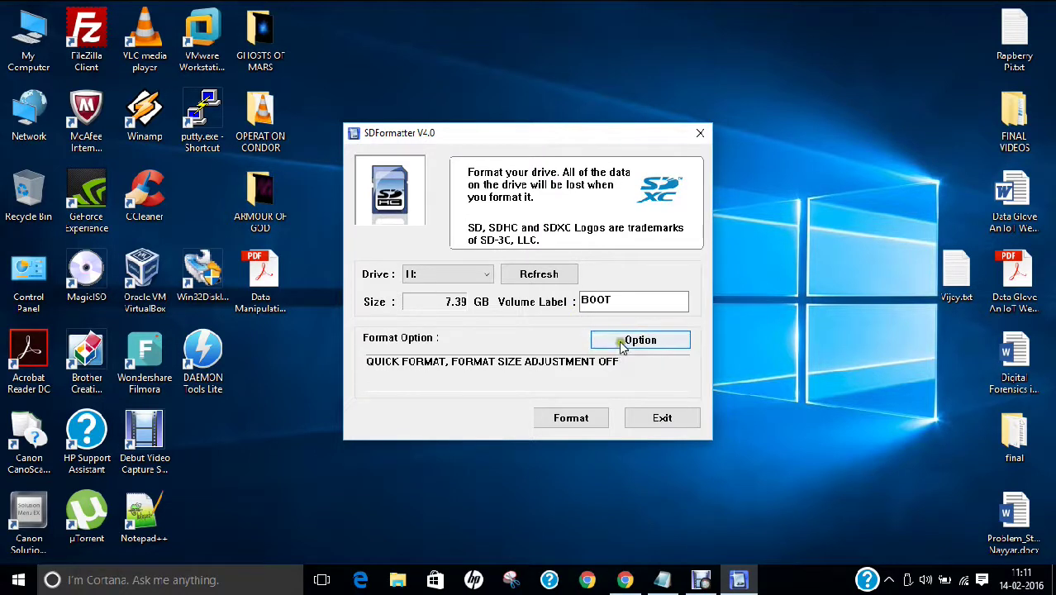
pyautogui.click(632, 341)
pyautogui.click(554, 299)
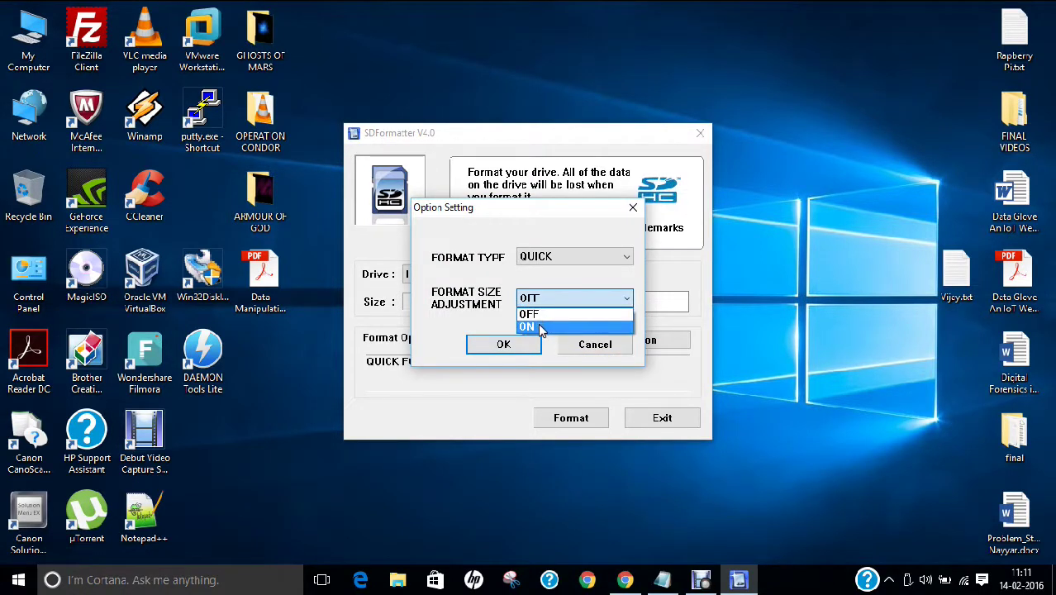
pyautogui.click(539, 327)
pyautogui.click(493, 345)
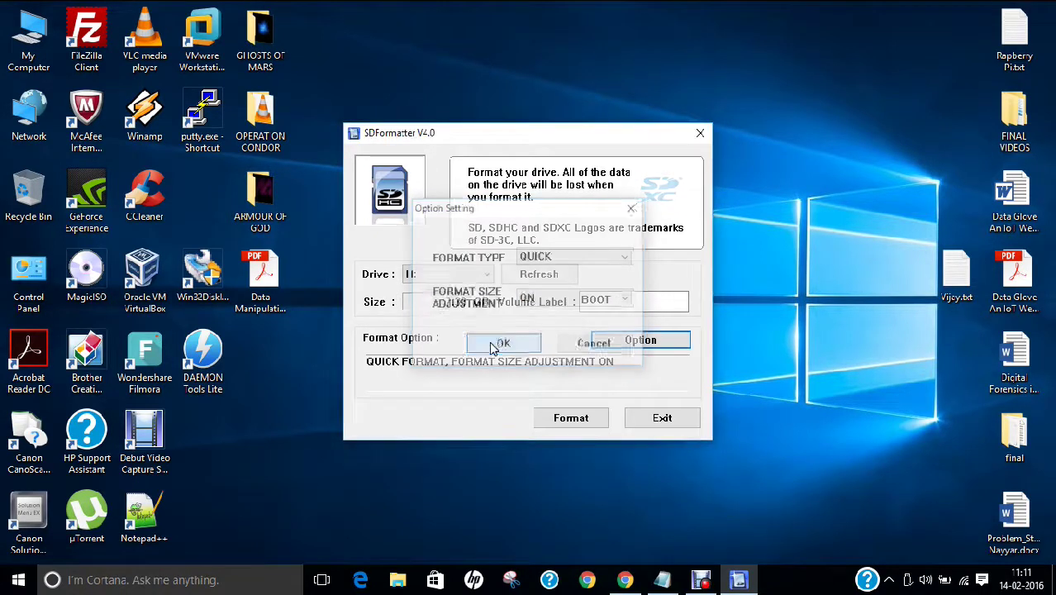
# - Quick-format drive H: with the BOOT volume label and exit SDFormatter
pyautogui.click(587, 419)
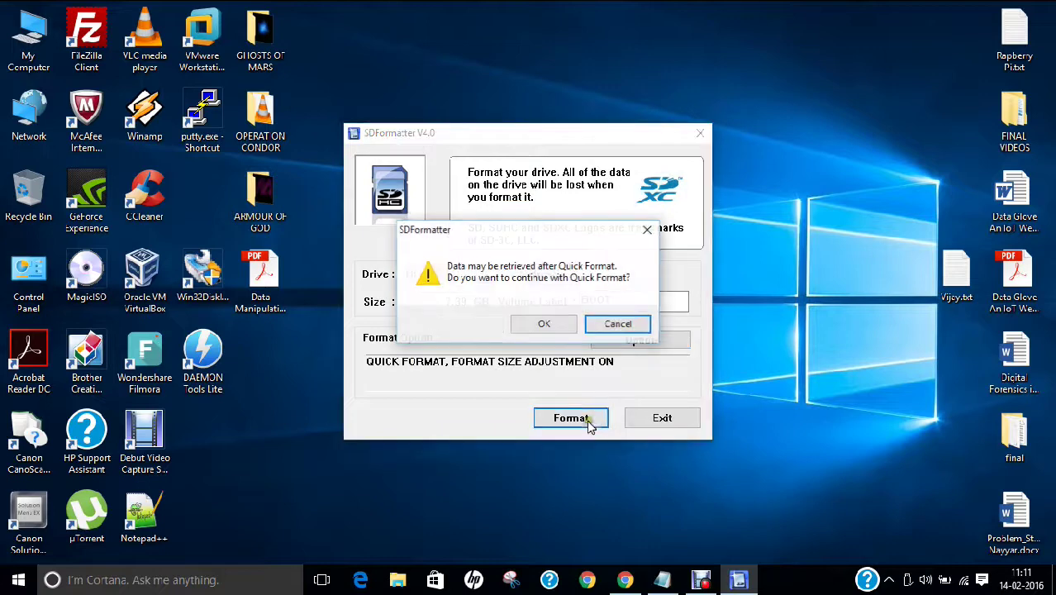
pyautogui.click(547, 325)
pyautogui.click(551, 324)
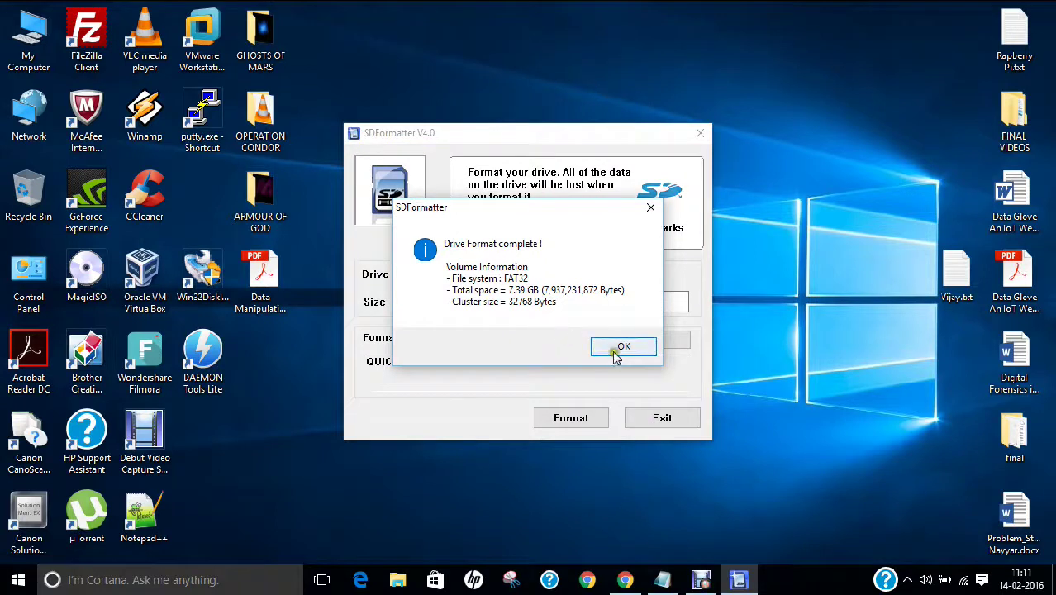
pyautogui.click(616, 350)
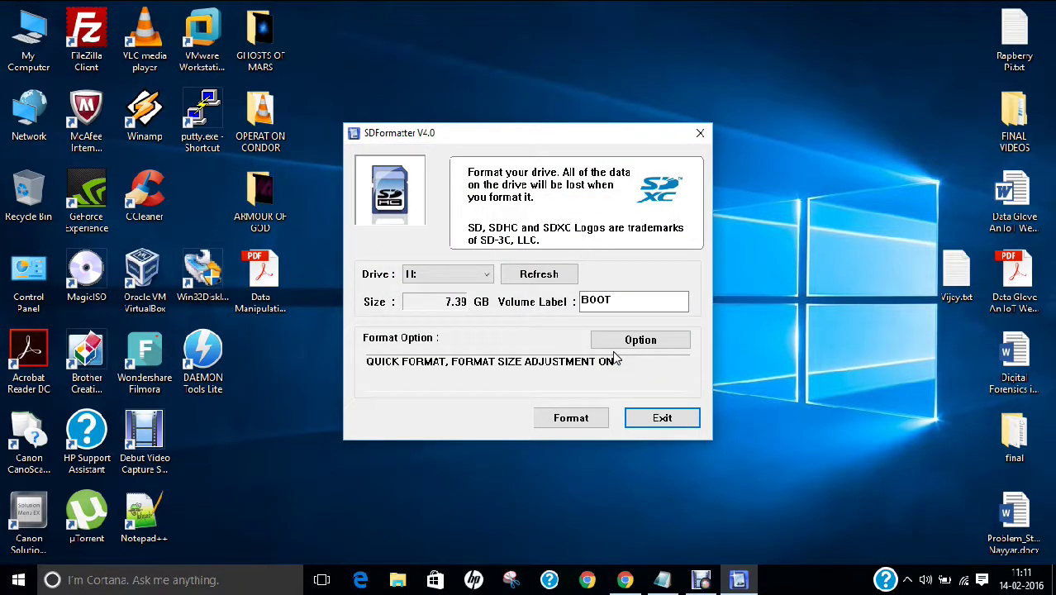
pyautogui.click(667, 417)
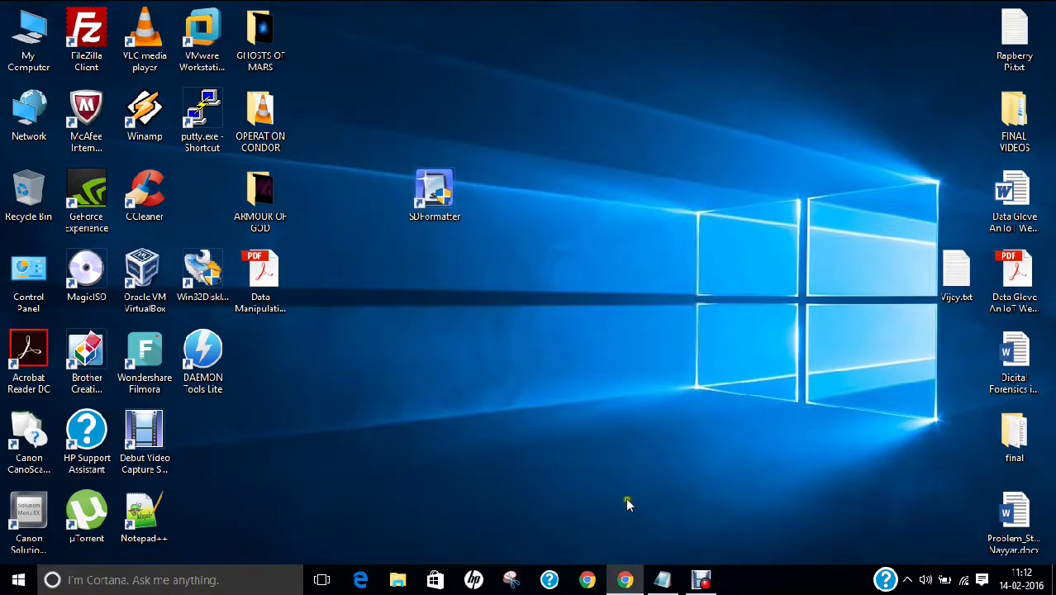
# - Review the Raspbian Jessie download options on the Raspberry Pi website in the browser, then minimize it
pyautogui.click(624, 579)
pyautogui.click(376, 9)
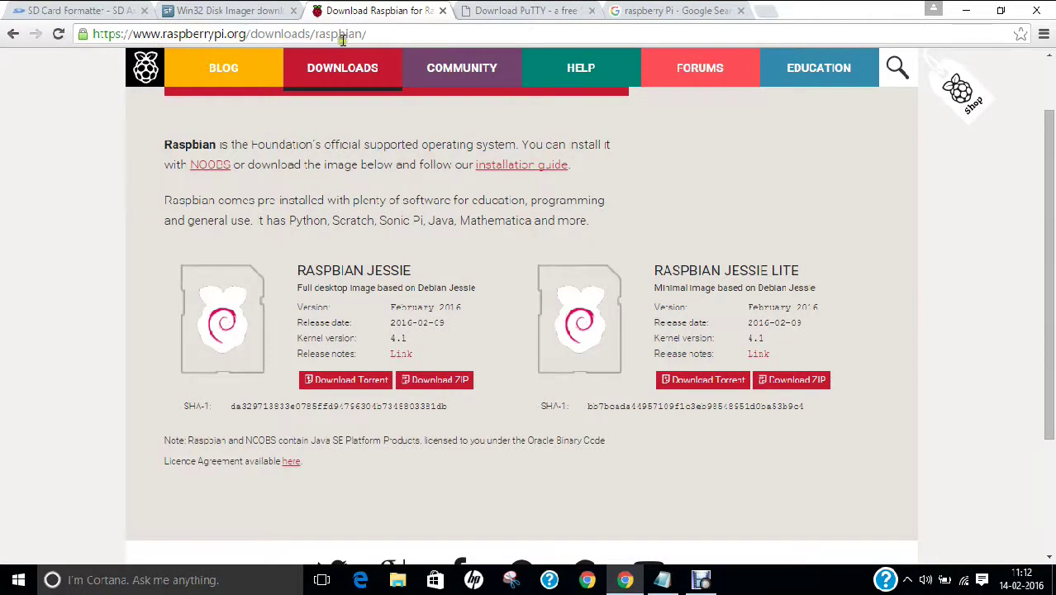
pyautogui.scroll(-1, 397, 295)
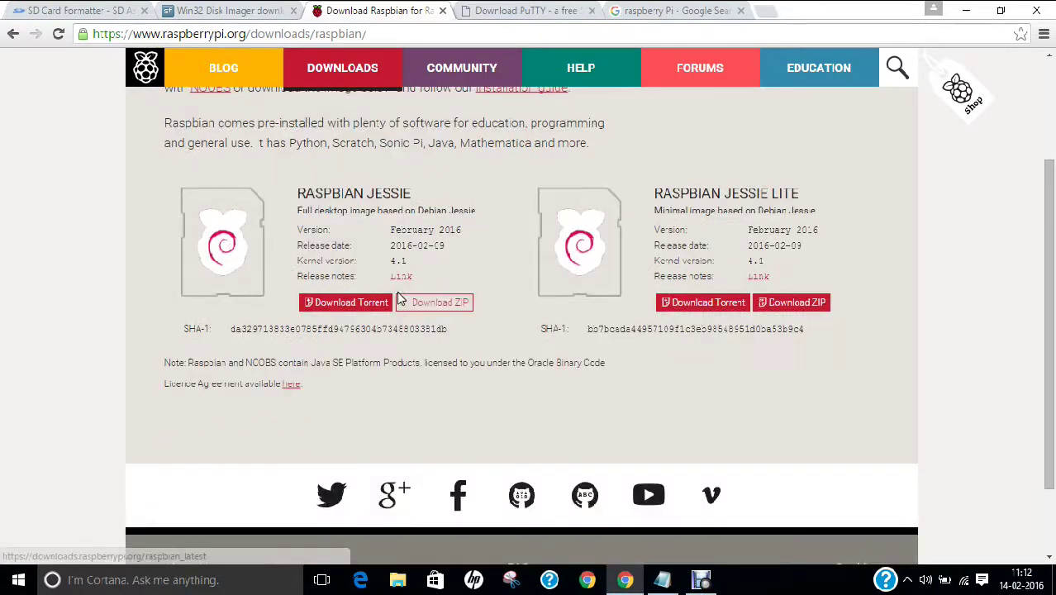
pyautogui.scroll(1, 397, 294)
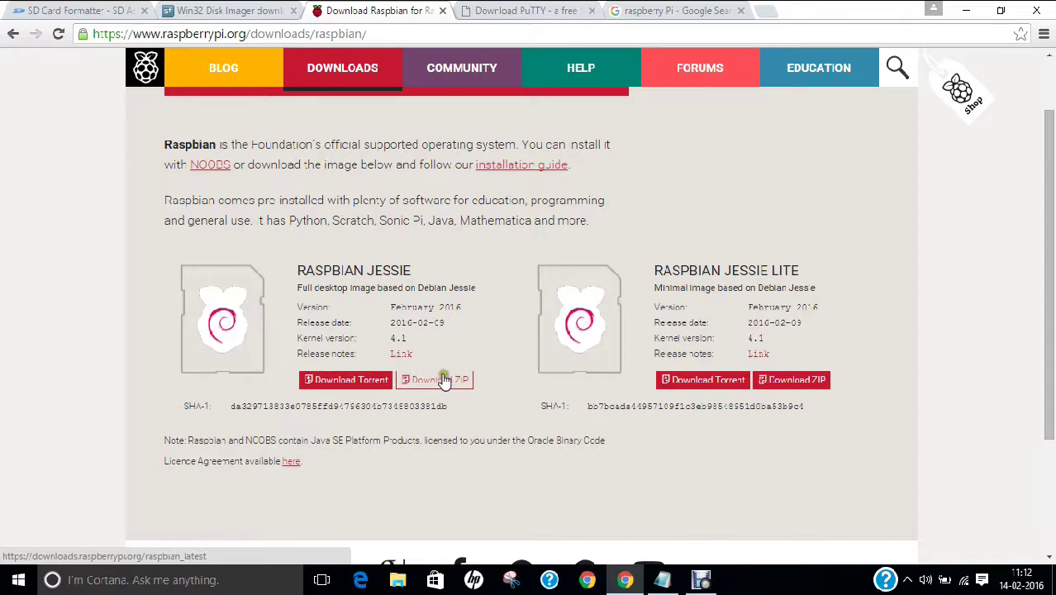
pyautogui.click(970, 12)
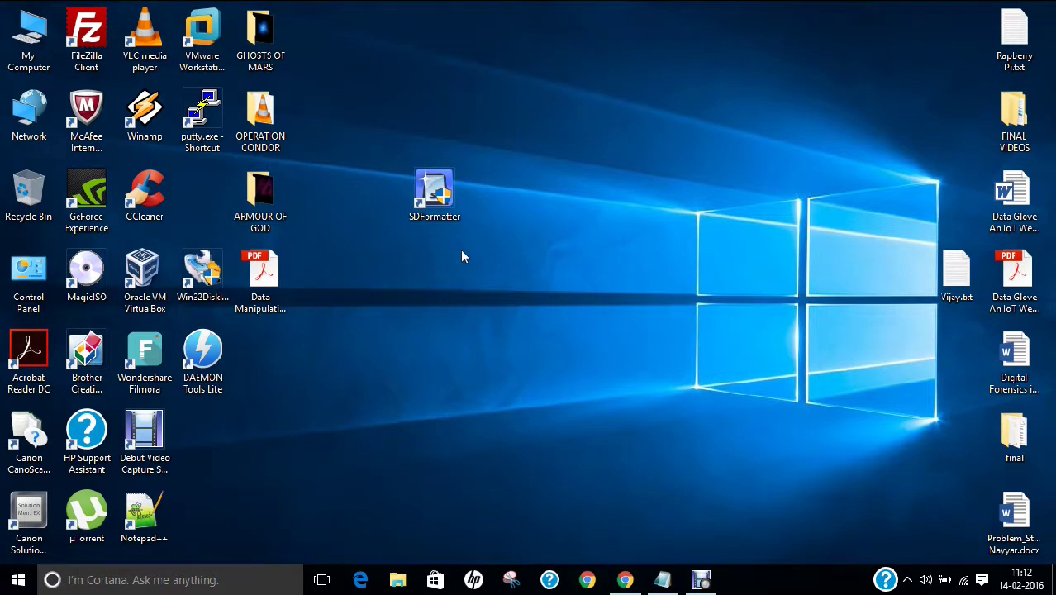
# - Move the Win32 Disk Imager shortcut beside SDFormatter on the desktop and view the program's SourceForge download page in the browser
pyautogui.moveTo(206, 289); pyautogui.dragTo(545, 252)
pyautogui.click(624, 579)
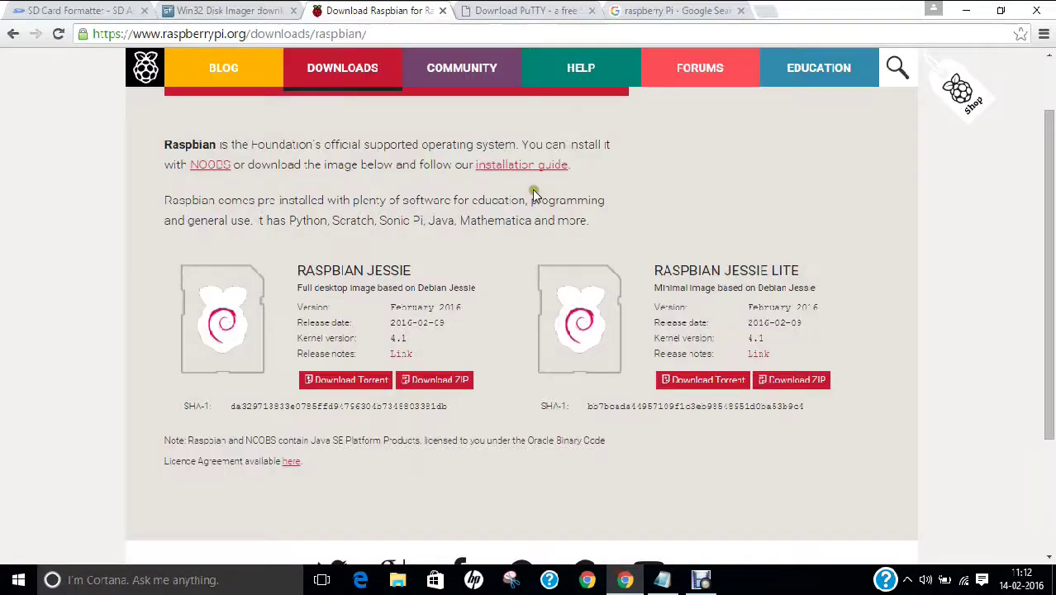
pyautogui.click(238, 9)
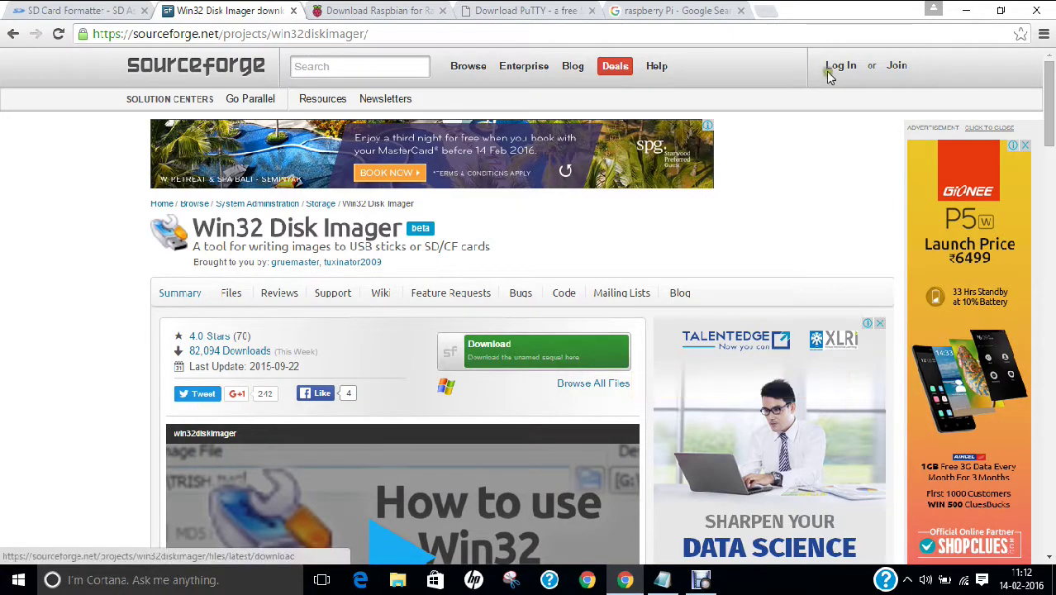
pyautogui.click(964, 10)
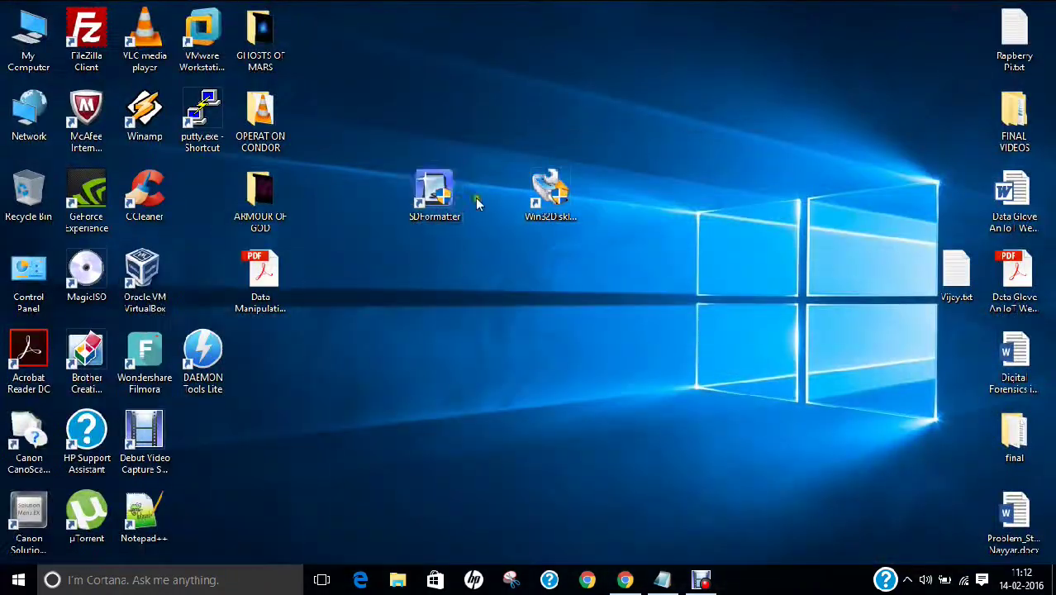
# - Launch Win32 Disk Imager with permission to make changes and check the SD card's drive letter in My Computer
pyautogui.doubleClick(535, 213)
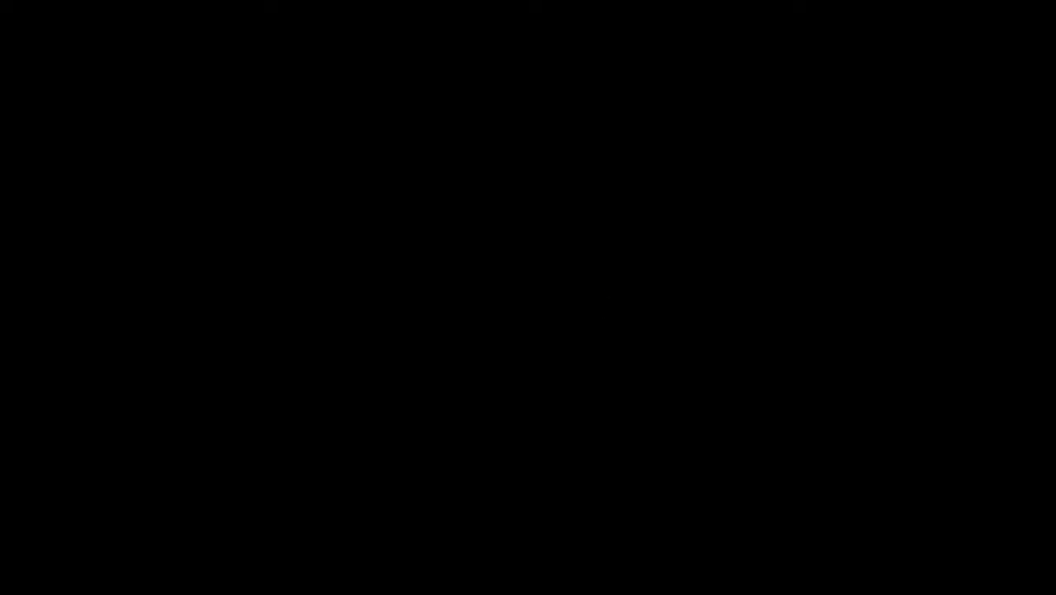
pyautogui.click(612, 329)
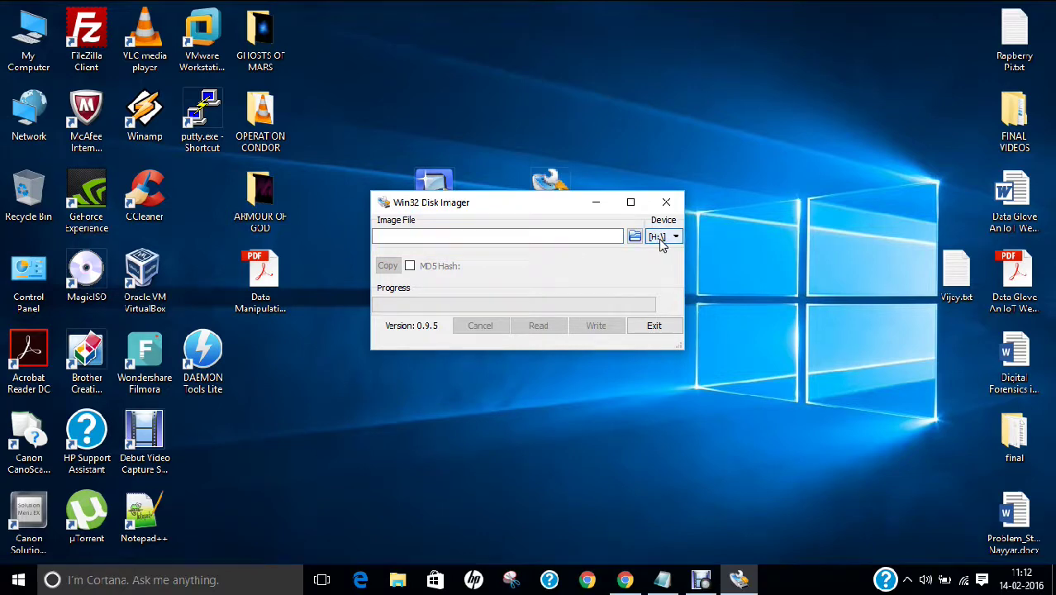
pyautogui.doubleClick(29, 37)
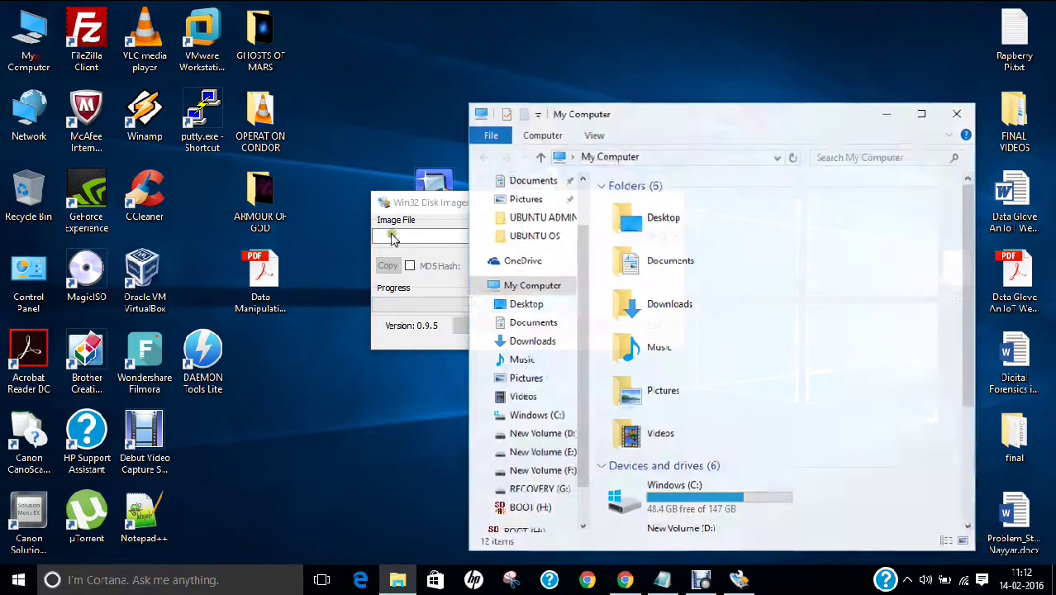
pyautogui.click(920, 113)
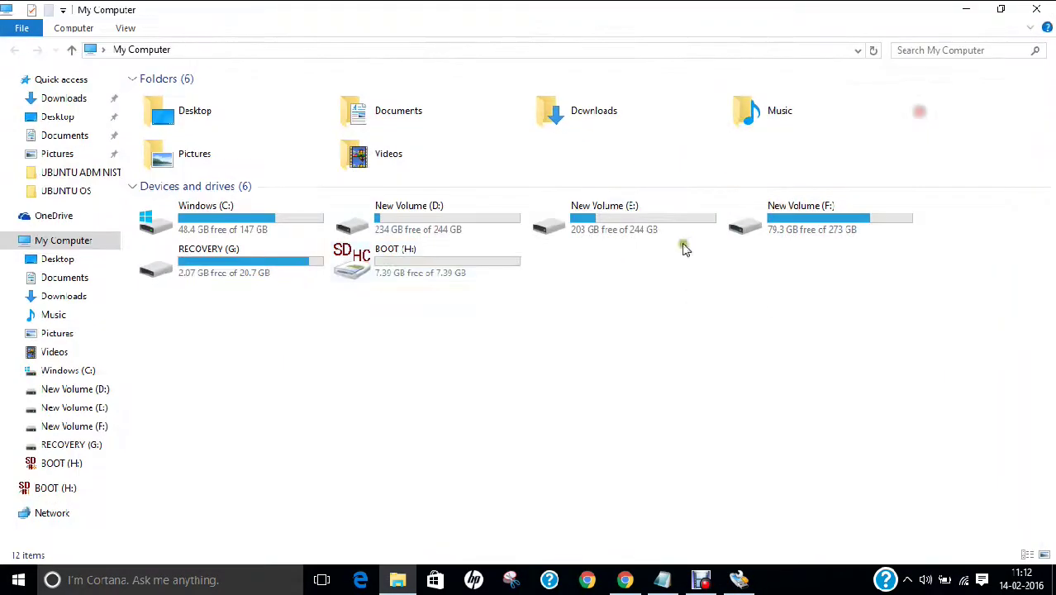
pyautogui.click(413, 256)
pyautogui.click(1036, 8)
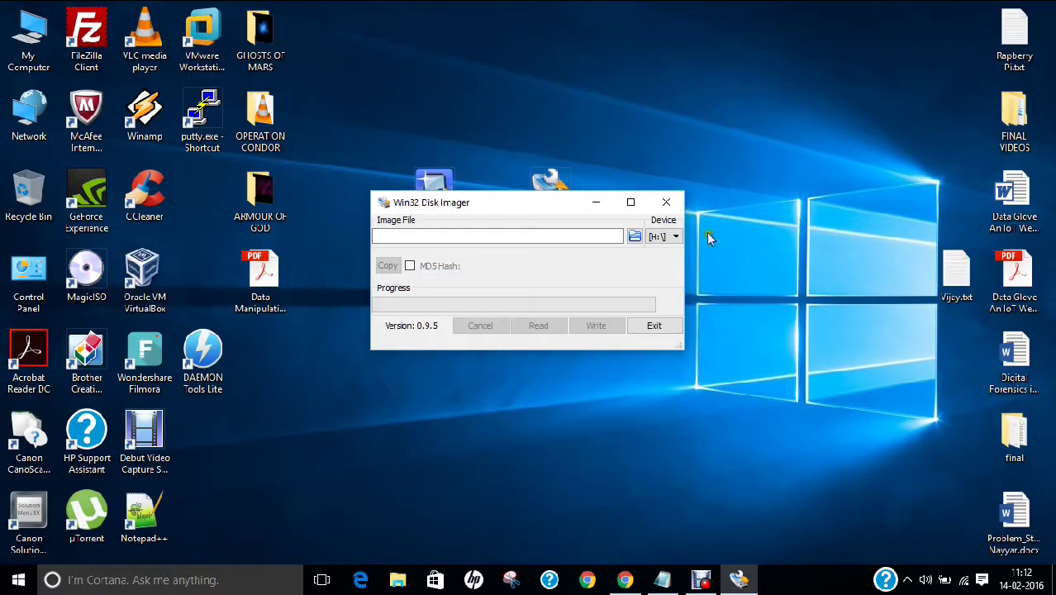
# - Load 2015-11-21-raspbian-jessie.img as the image file from the Raspberry Pi-2 MISC. OPERATING SYSTEMS folder under DUMPS on drive F:
pyautogui.click(634, 237)
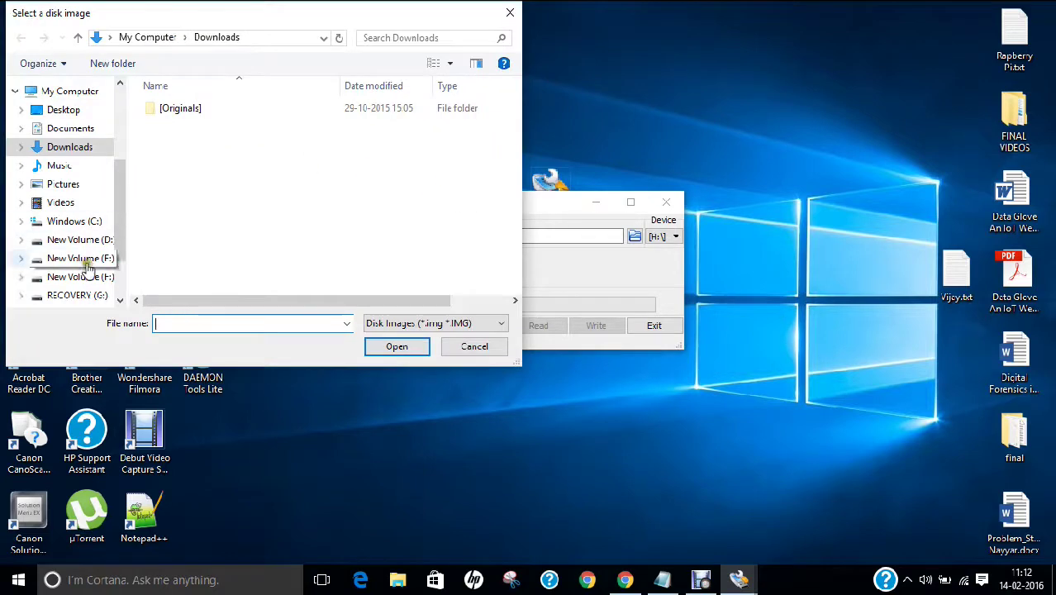
pyautogui.click(80, 259)
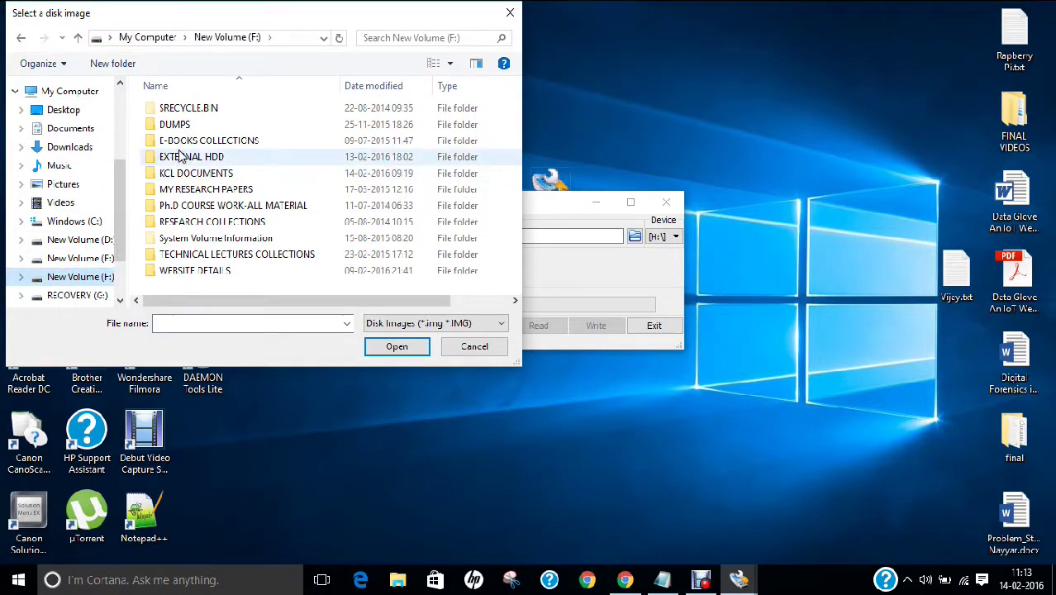
pyautogui.doubleClick(173, 125)
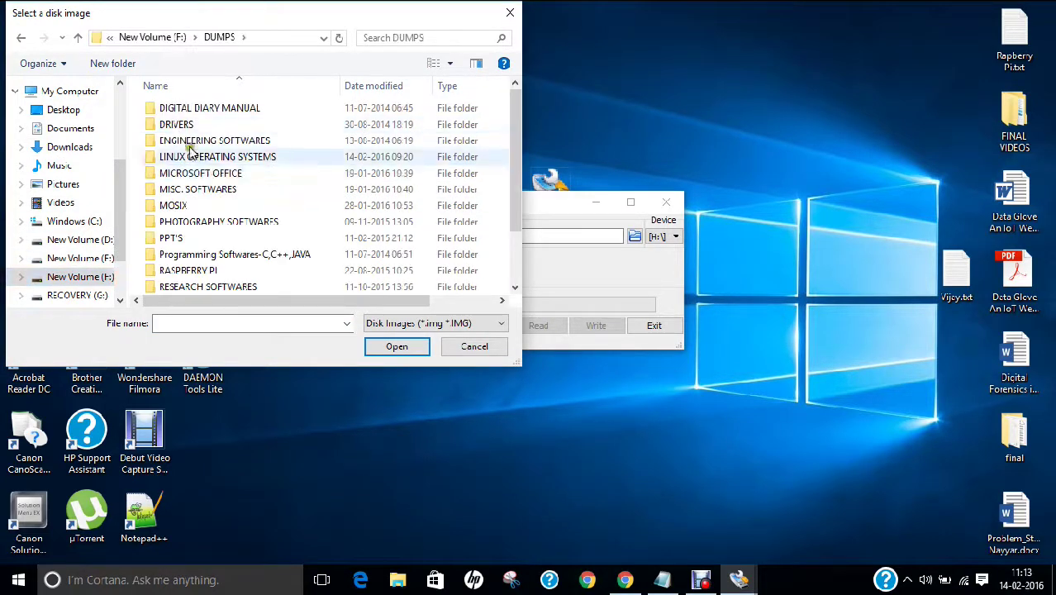
pyautogui.scroll(-1, 190, 149)
pyautogui.doubleClick(186, 234)
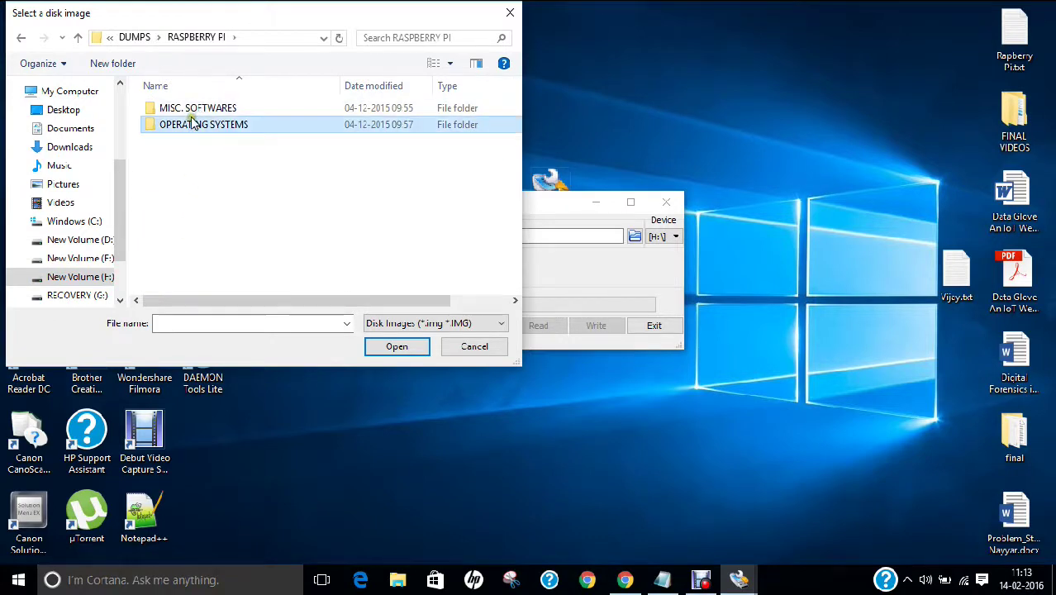
pyautogui.doubleClick(192, 121)
pyautogui.doubleClick(193, 120)
pyautogui.click(189, 124)
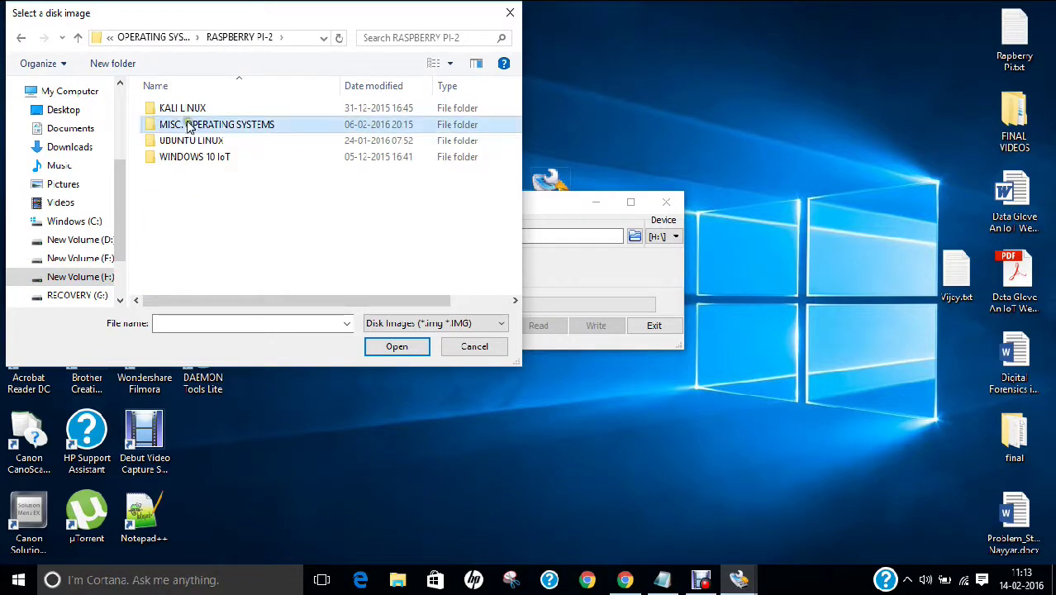
pyautogui.doubleClick(189, 123)
pyautogui.doubleClick(196, 110)
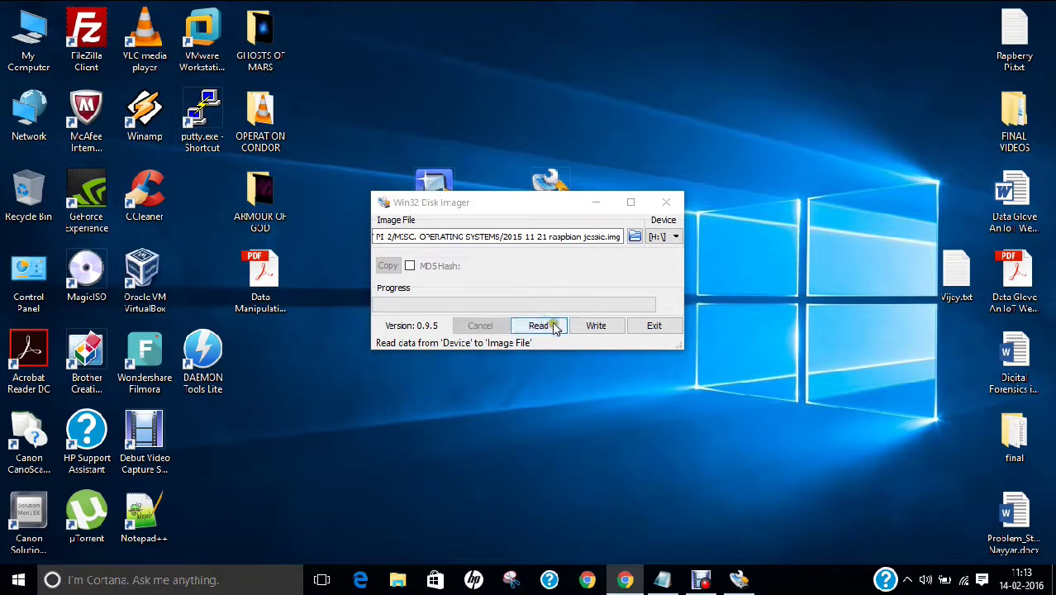
# - Write the Raspbian Jessie image to the H: device and confirm the overwrite
pyautogui.click(589, 327)
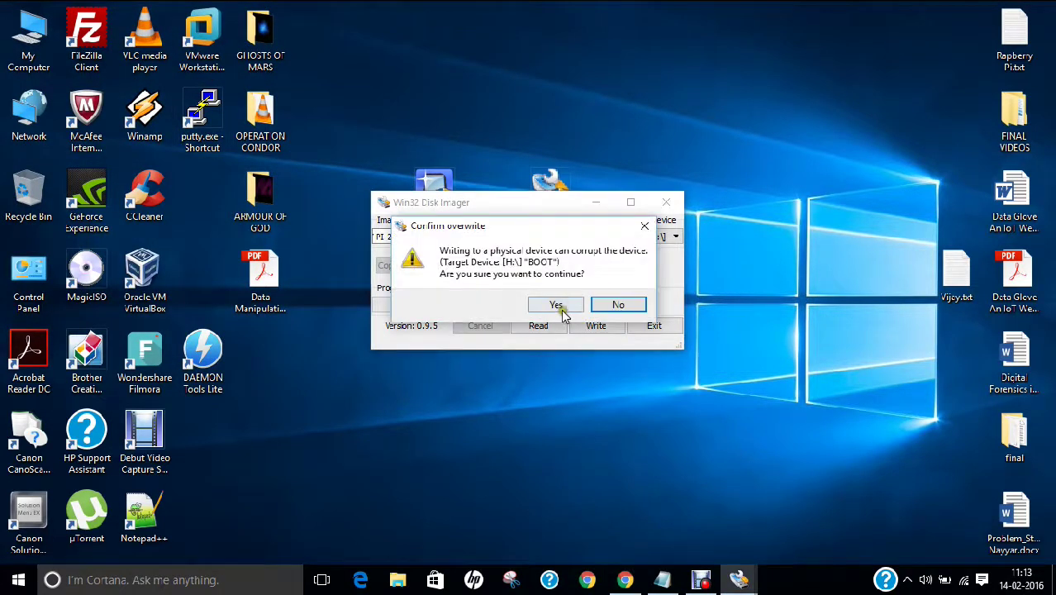
pyautogui.click(552, 305)
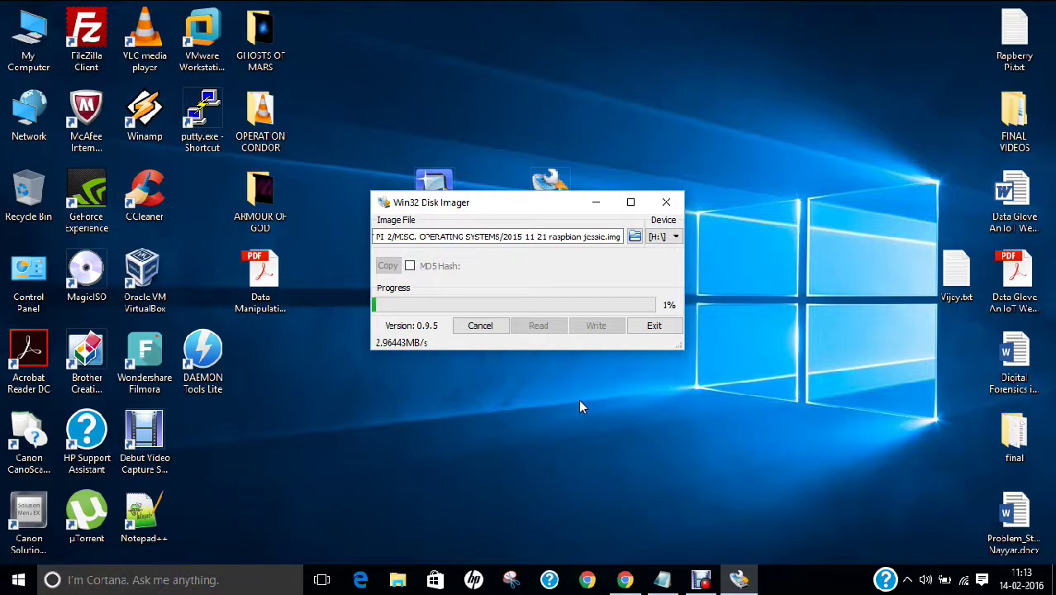
pyautogui.click(768, 589)
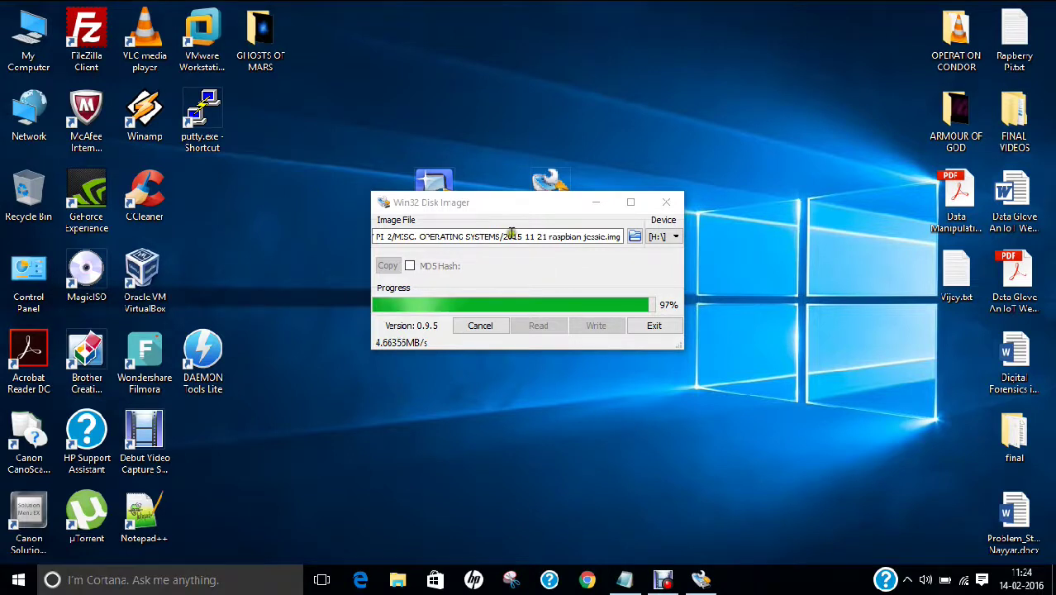
pyautogui.click(460, 206)
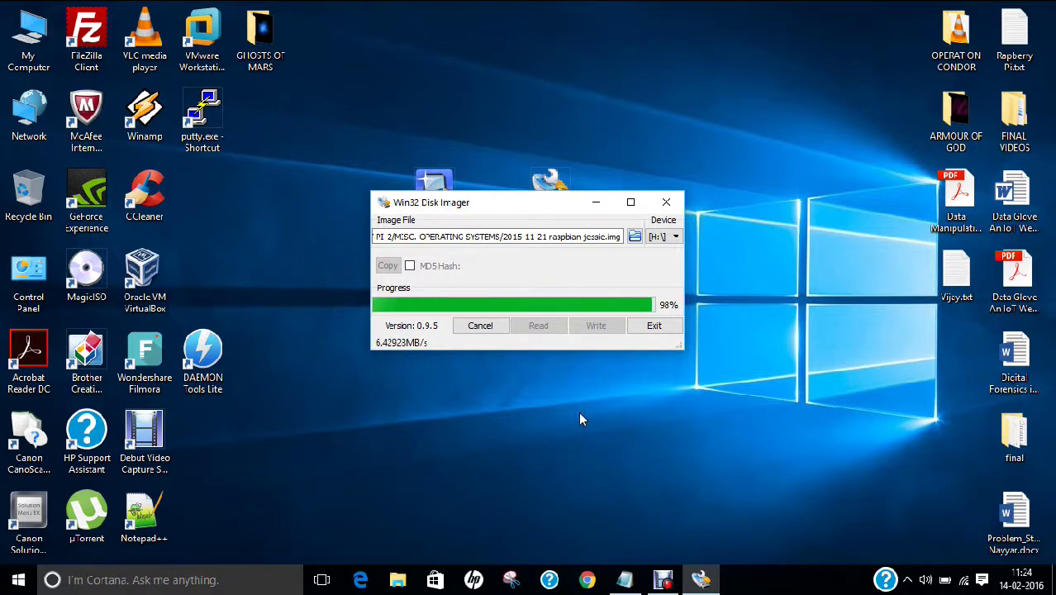
# - Bring up the Raspberry Pi setup notes in Notepad and arrange them beside the Win32 Disk Imager window
pyautogui.click(622, 577)
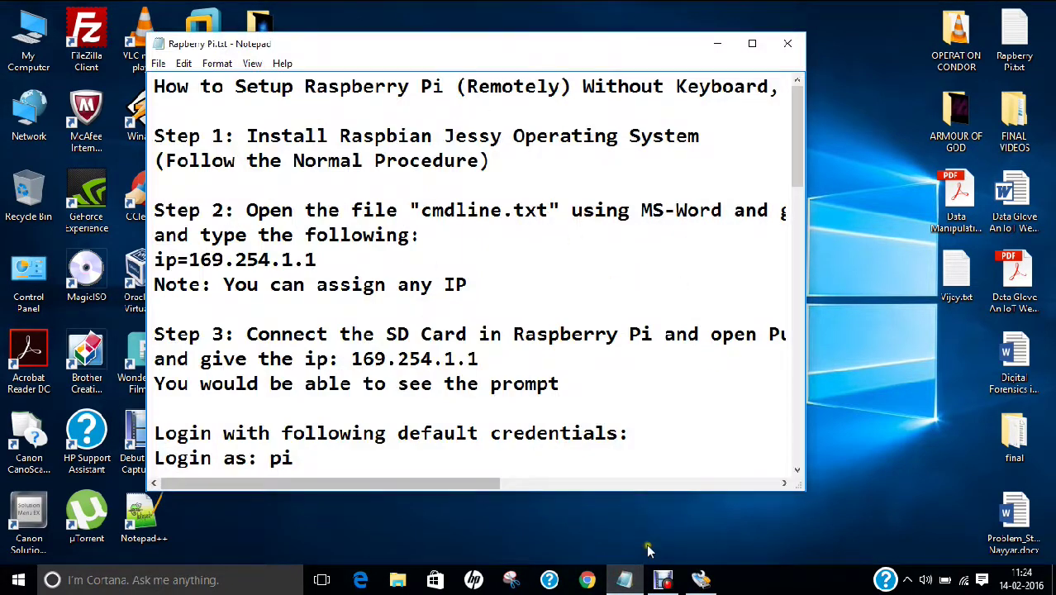
pyautogui.click(701, 579)
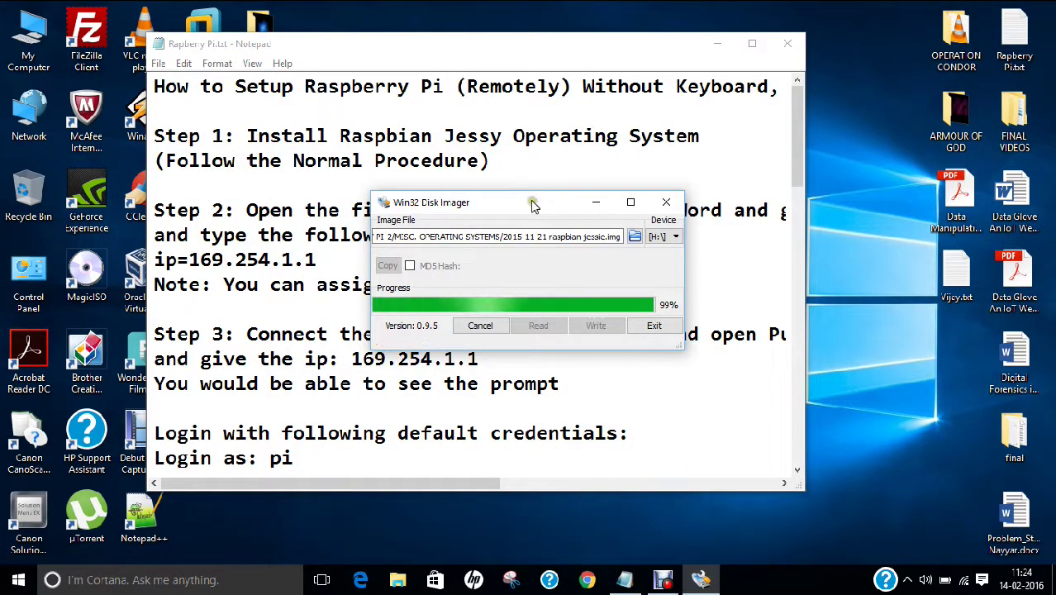
pyautogui.moveTo(533, 205); pyautogui.dragTo(737, 225)
pyautogui.moveTo(423, 47); pyautogui.dragTo(303, 52)
pyautogui.click(699, 227)
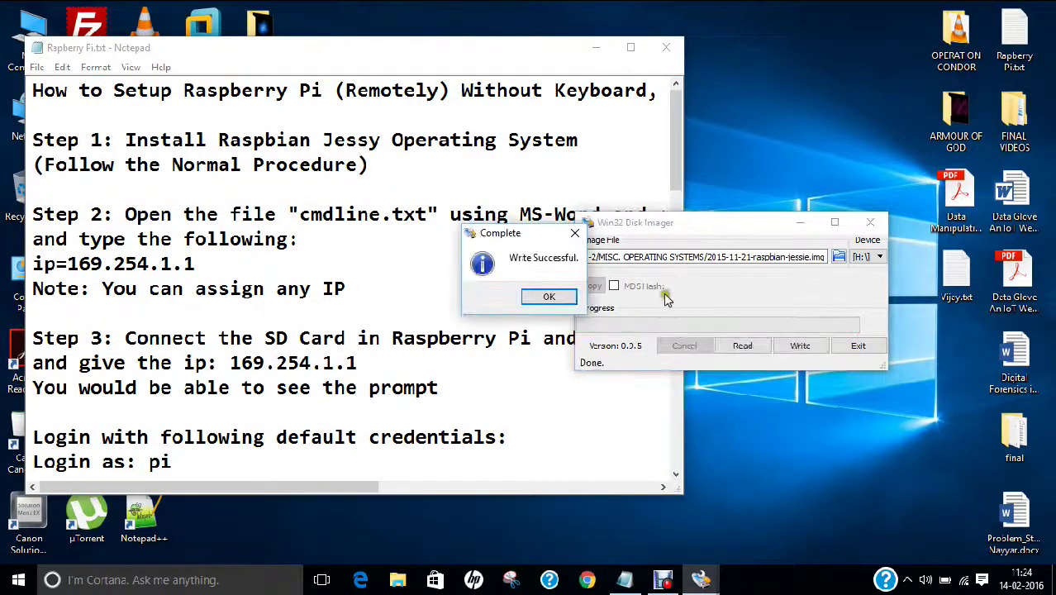
# - Dismiss the write completion message, exit Win32 Disk Imager and minimize the setup notes
pyautogui.click(555, 298)
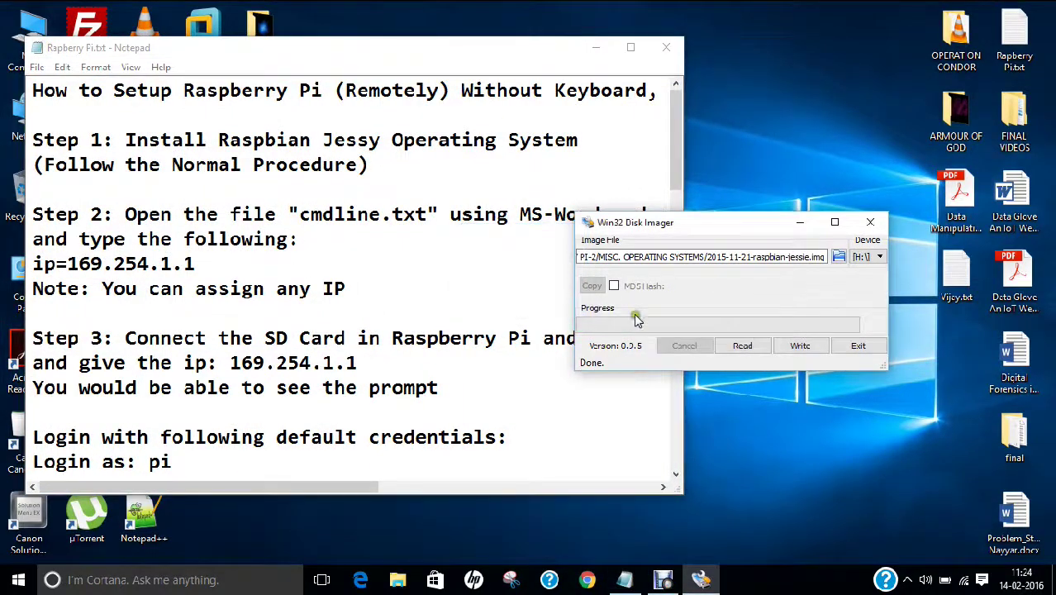
pyautogui.click(854, 347)
pyautogui.click(595, 47)
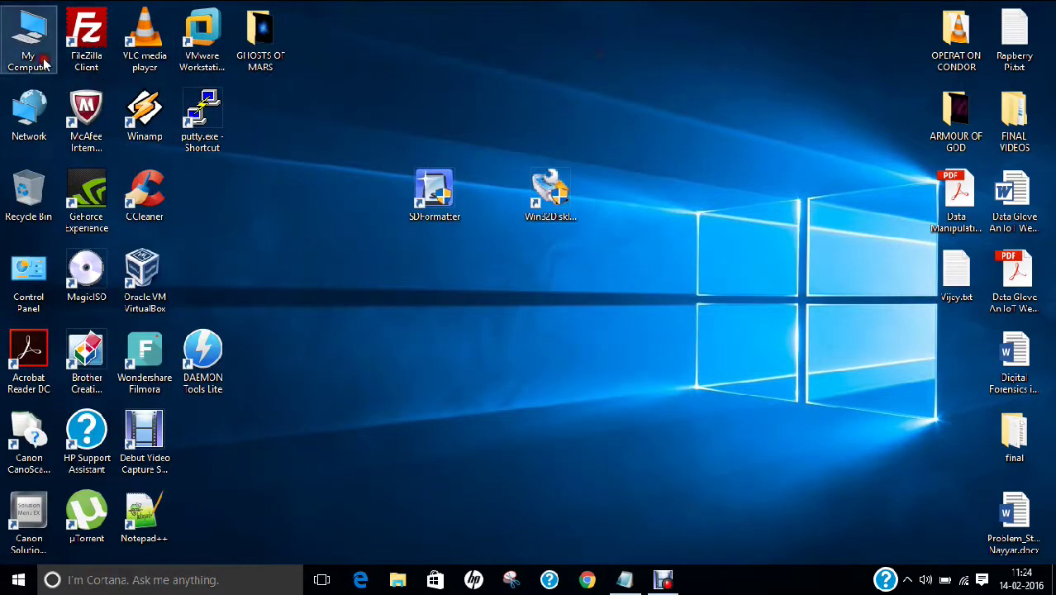
# - Open the boot (H:) drive from My Computer, examine the contents of cmdline.txt in Notepad and close the file
pyautogui.doubleClick(43, 62)
pyautogui.doubleClick(438, 271)
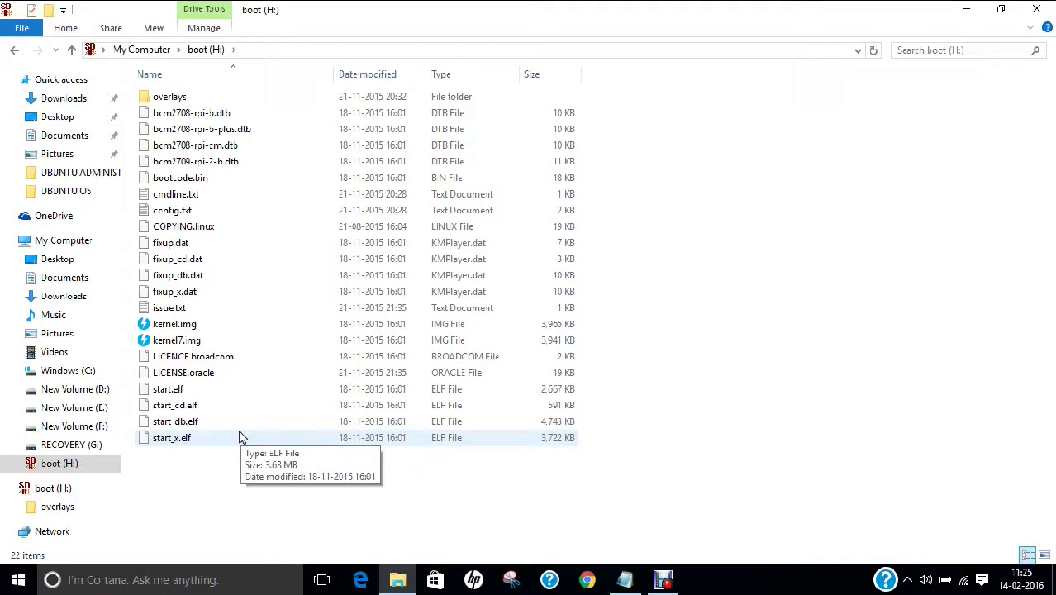
pyautogui.click(163, 195)
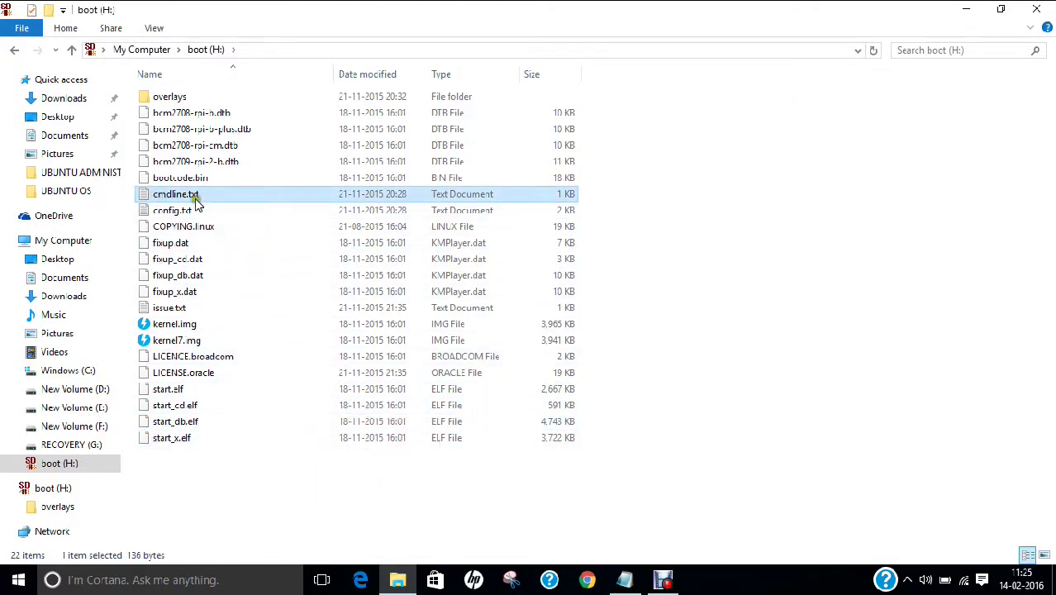
pyautogui.doubleClick(193, 196)
pyautogui.moveTo(413, 424); pyautogui.dragTo(801, 425)
pyautogui.moveTo(754, 425); pyautogui.dragTo(365, 424)
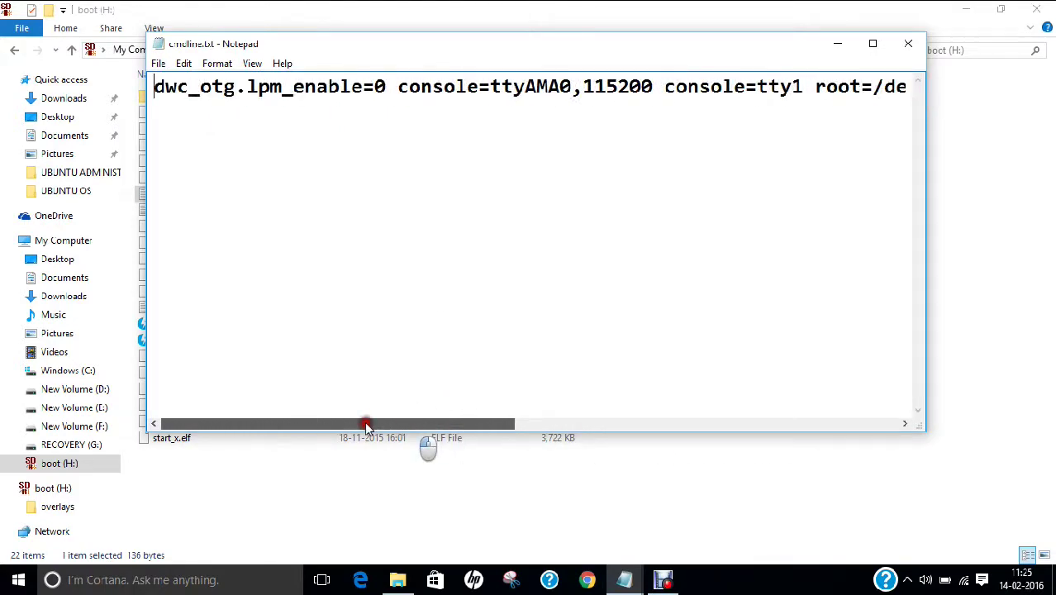
pyautogui.click(906, 41)
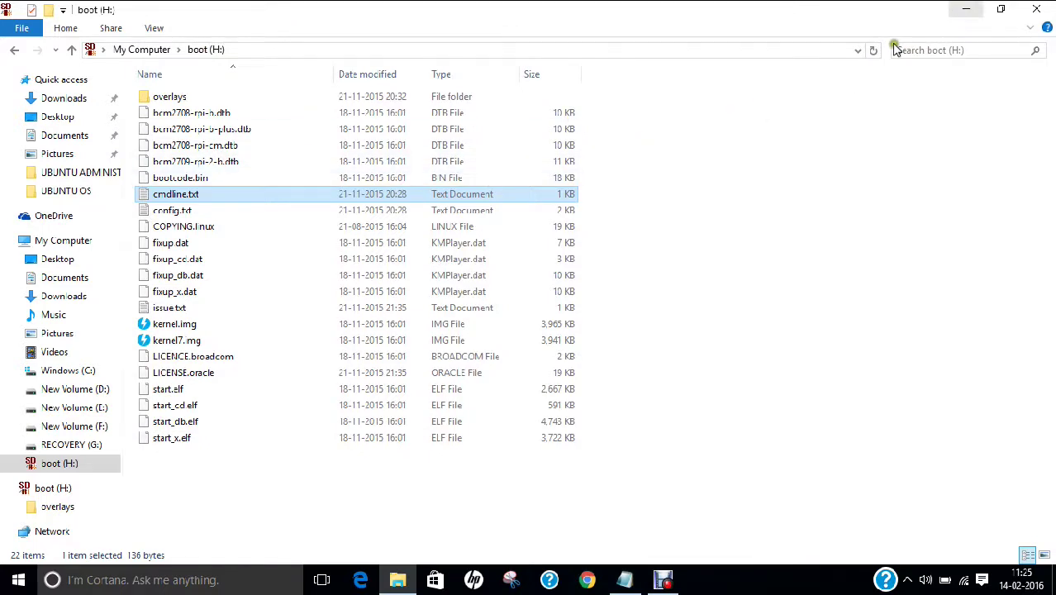
# - Launch Microsoft Word by running winword and create a blank document
pyautogui.press('super+r')
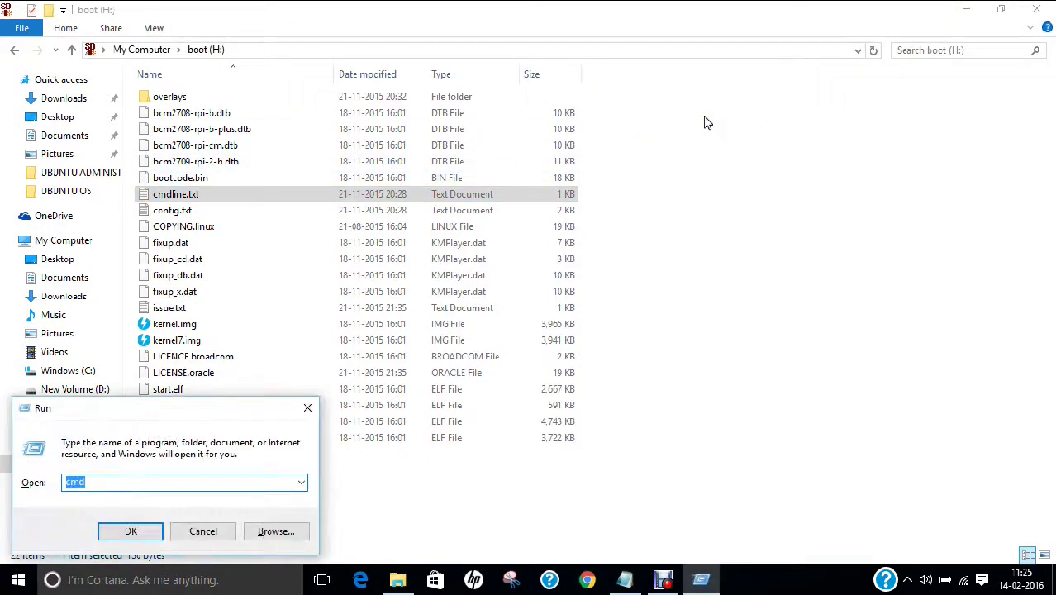
pyautogui.write('winword')
pyautogui.press('Return')
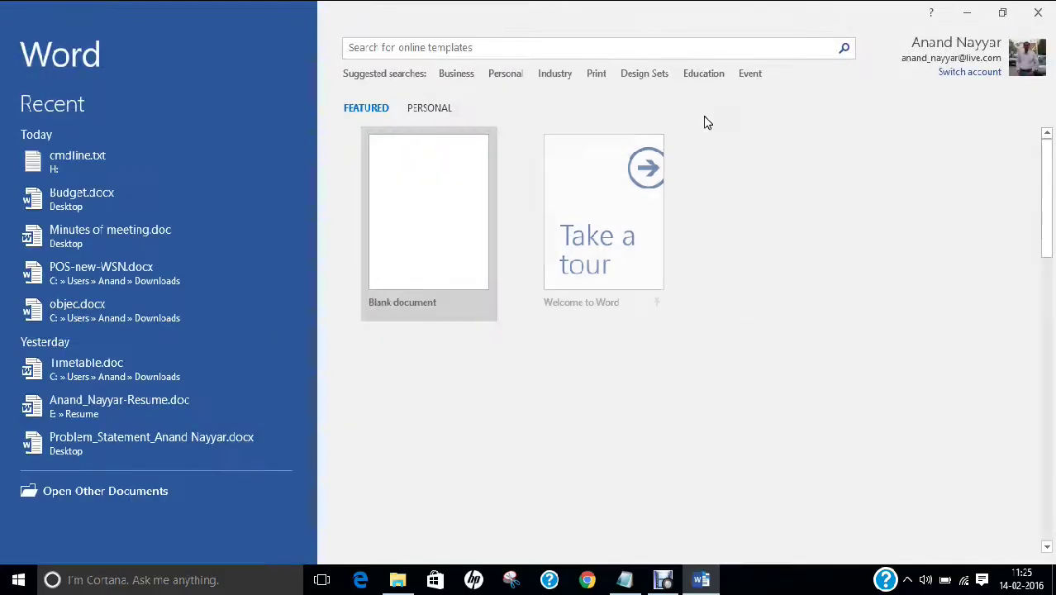
pyautogui.click(481, 231)
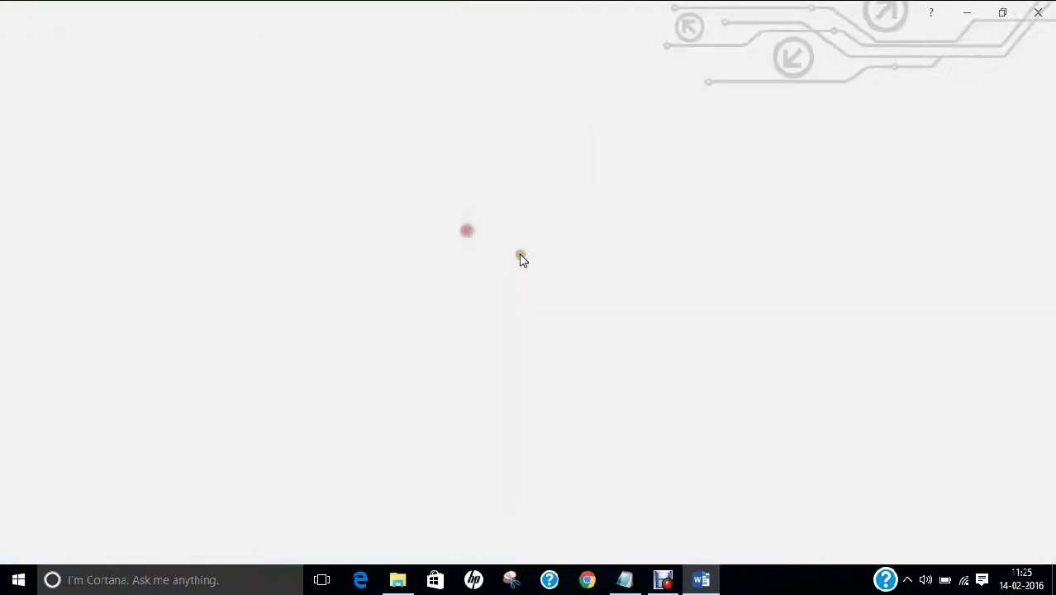
# - Open cmdline.txt from the boot (H:) drive in Word
pyautogui.click(25, 38)
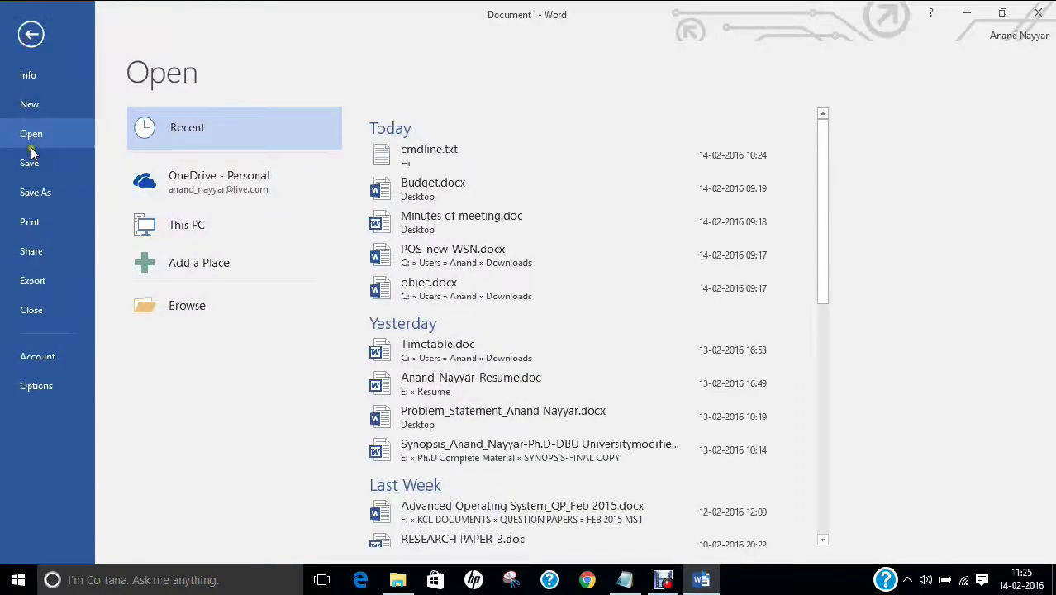
pyautogui.click(198, 225)
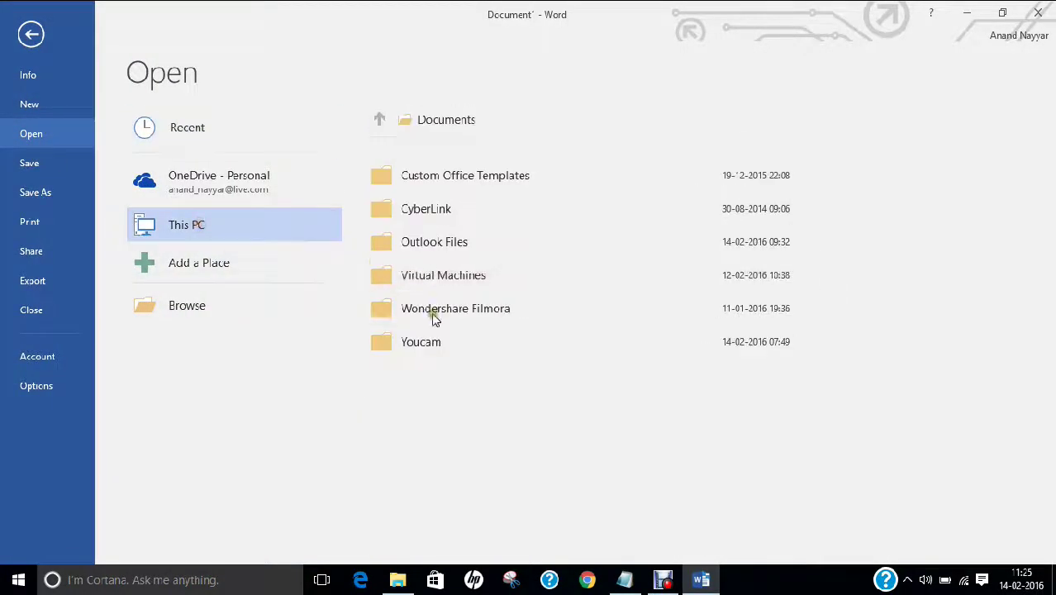
pyautogui.click(203, 306)
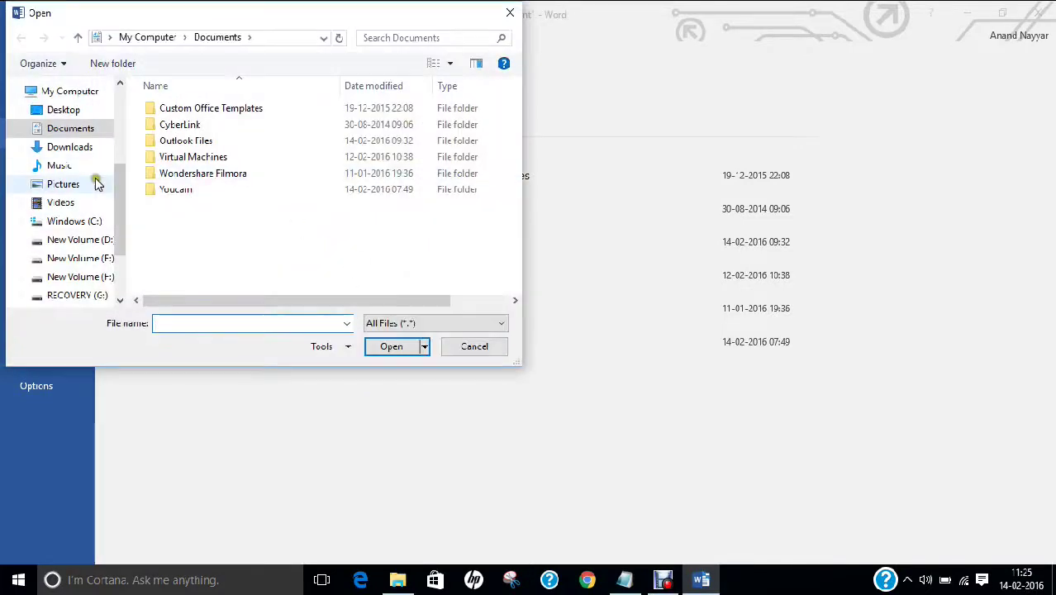
pyautogui.click(121, 232)
pyautogui.moveTo(121, 231); pyautogui.dragTo(119, 262)
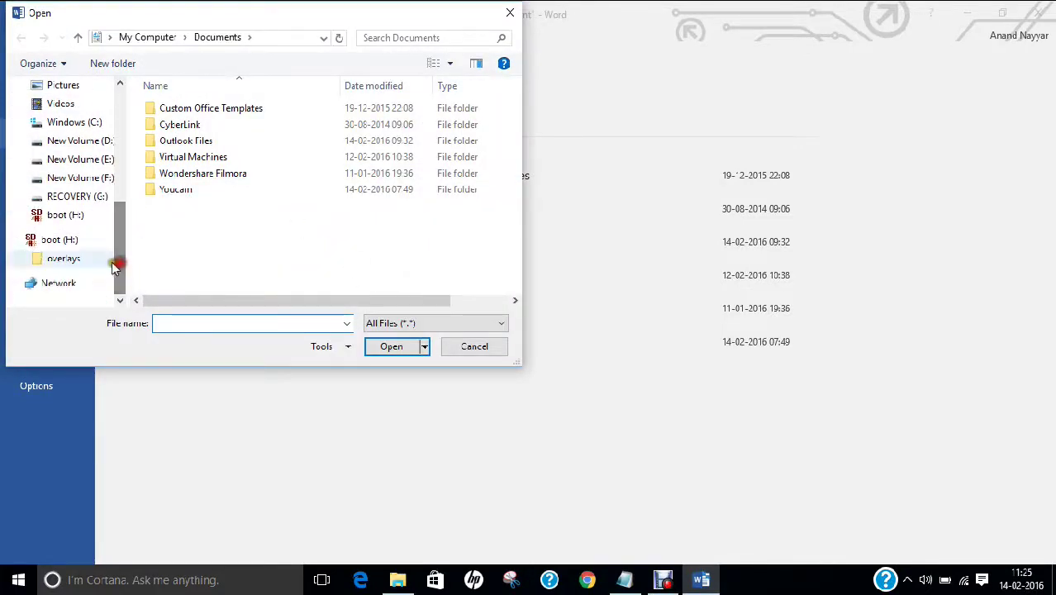
pyautogui.click(62, 238)
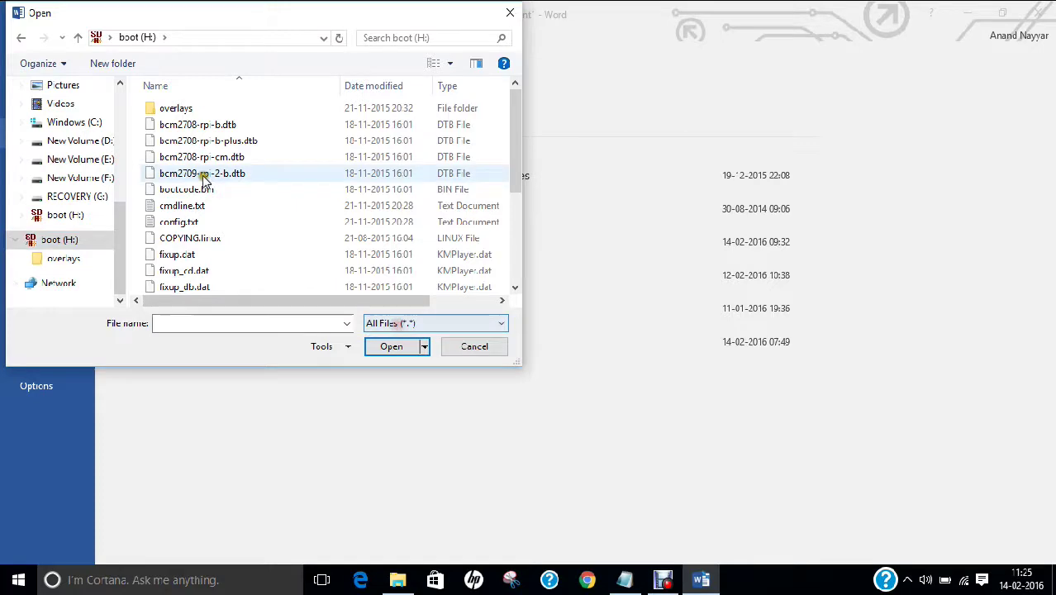
pyautogui.click(182, 206)
pyautogui.doubleClick(182, 206)
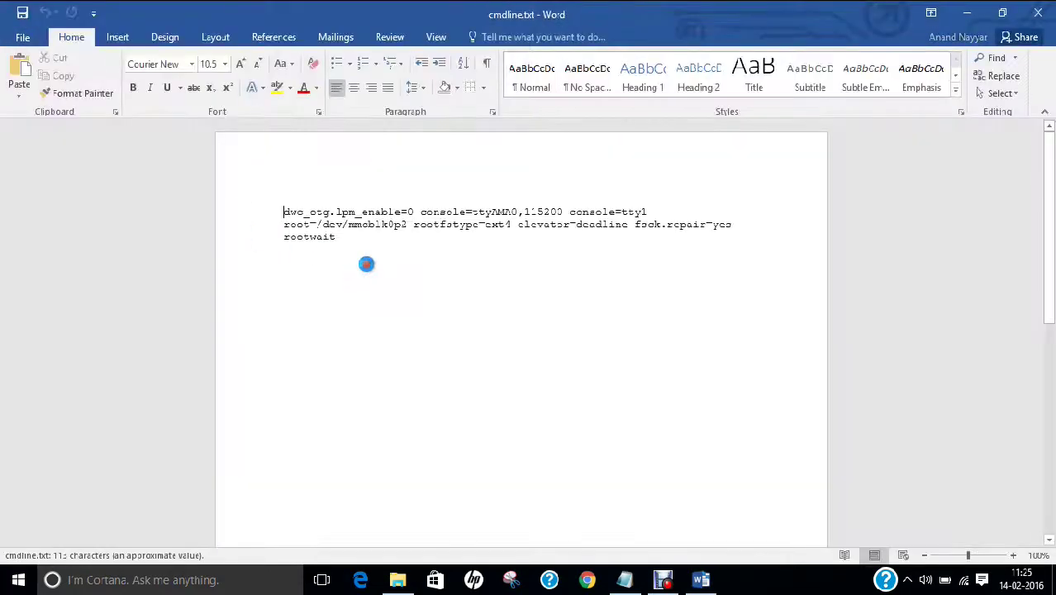
# - Append ip=169.254.1.1 after rootwait in cmdline.txt, save the file and close Word
pyautogui.click(363, 238)
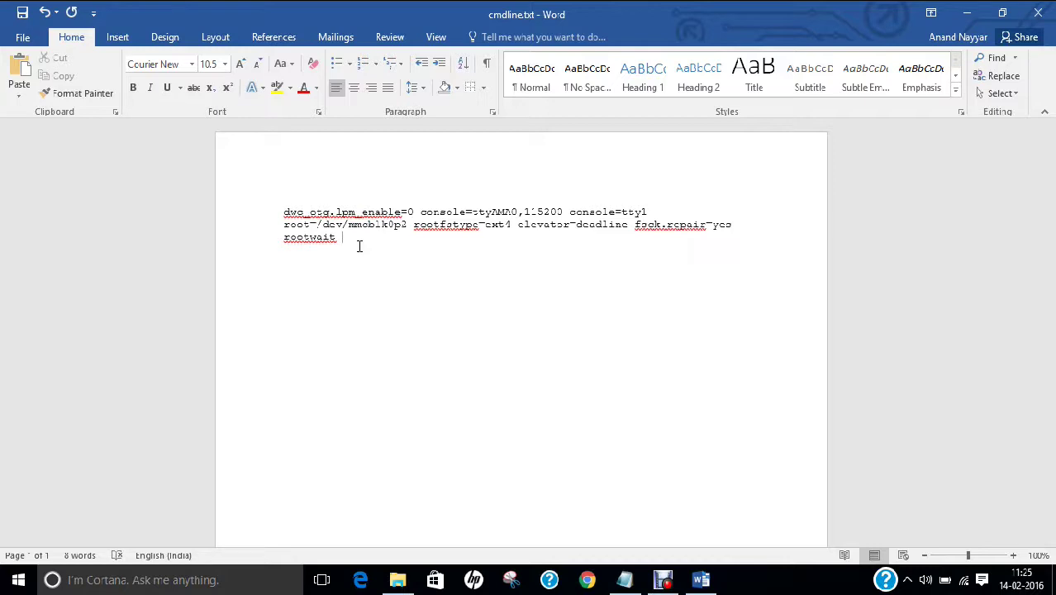
pyautogui.write('ip=169.251.1.1')
pyautogui.click(22, 13)
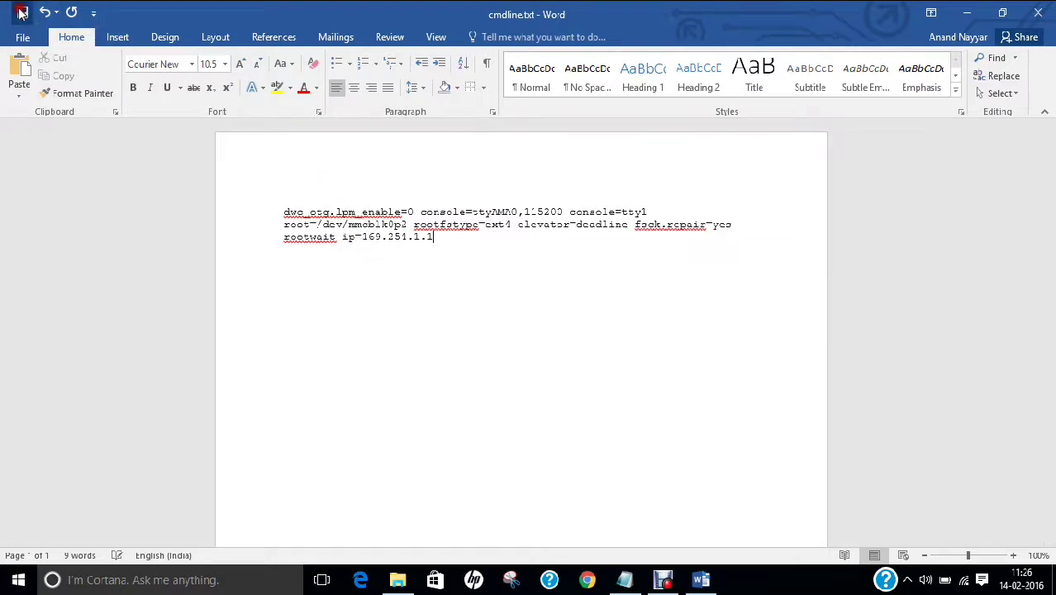
pyautogui.click(501, 347)
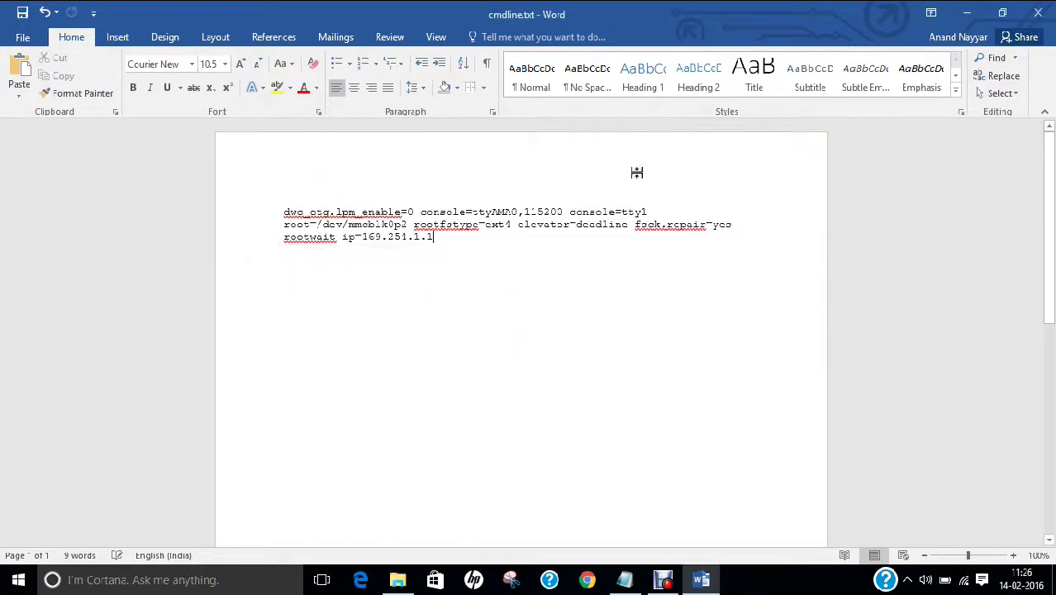
pyautogui.click(1041, 12)
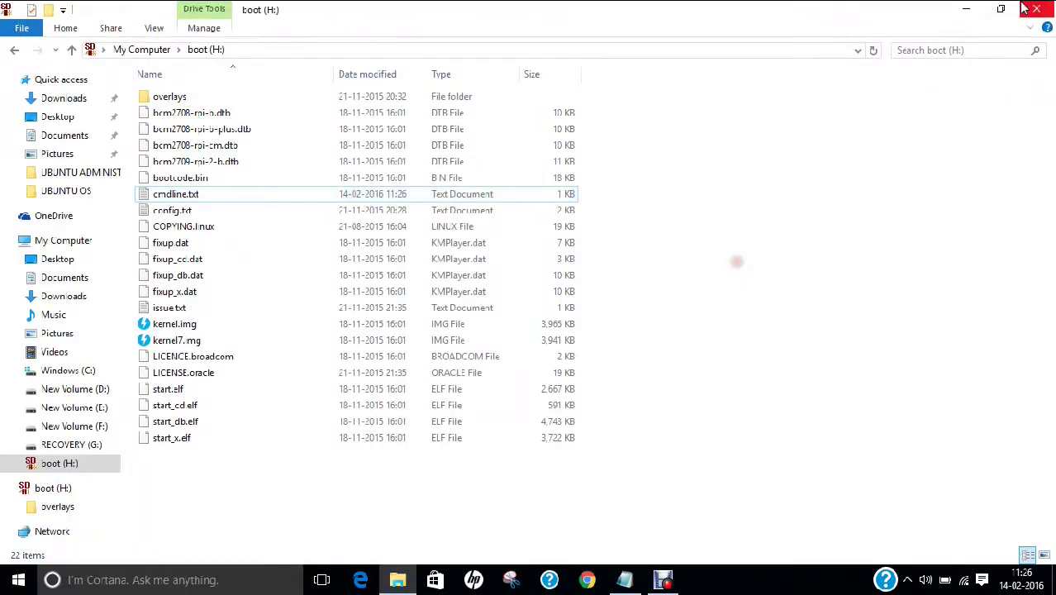
# - Close the boot (H:) folder window and safely eject the SD card
pyautogui.click(1026, 15)
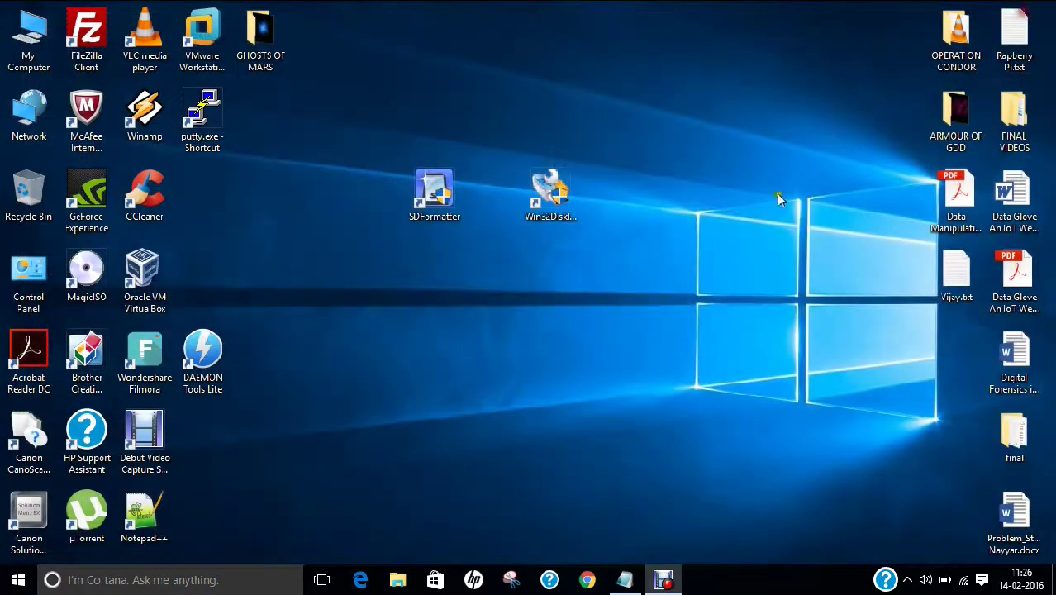
pyautogui.click(908, 581)
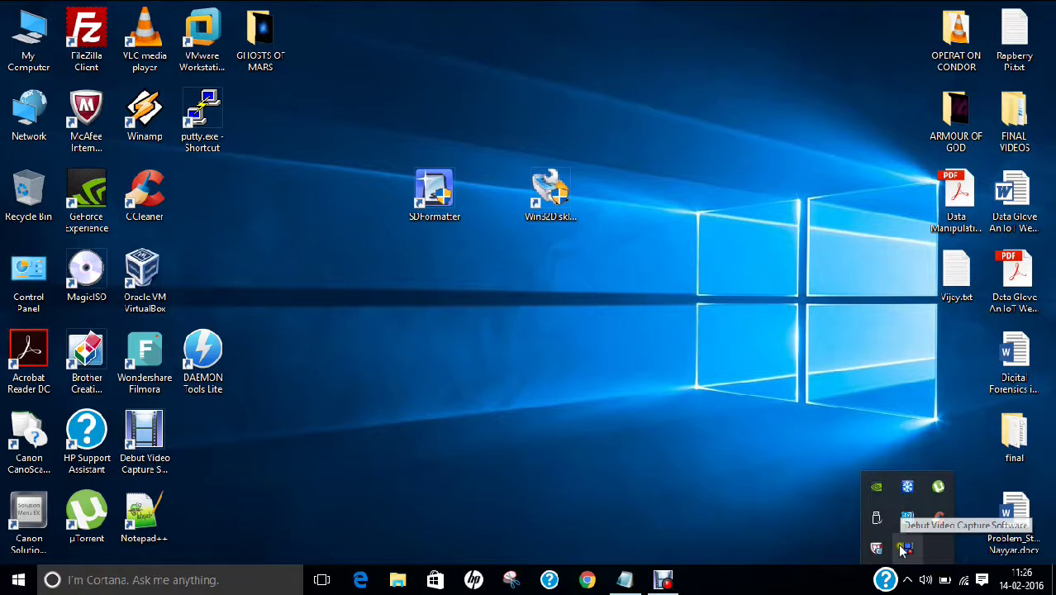
pyautogui.click(906, 547)
pyautogui.click(941, 509)
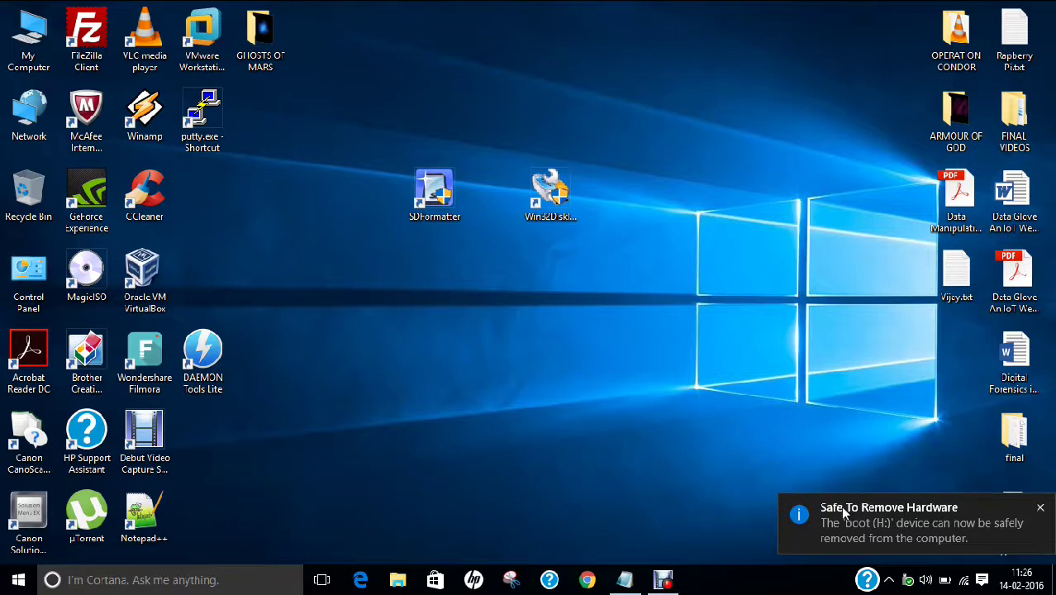
# - Place the putty.exe shortcut on the desktop beside the Win32DiskImager shortcut
pyautogui.rightClick(446, 395)
pyautogui.click(468, 175)
pyautogui.moveTo(204, 115); pyautogui.dragTo(643, 201)
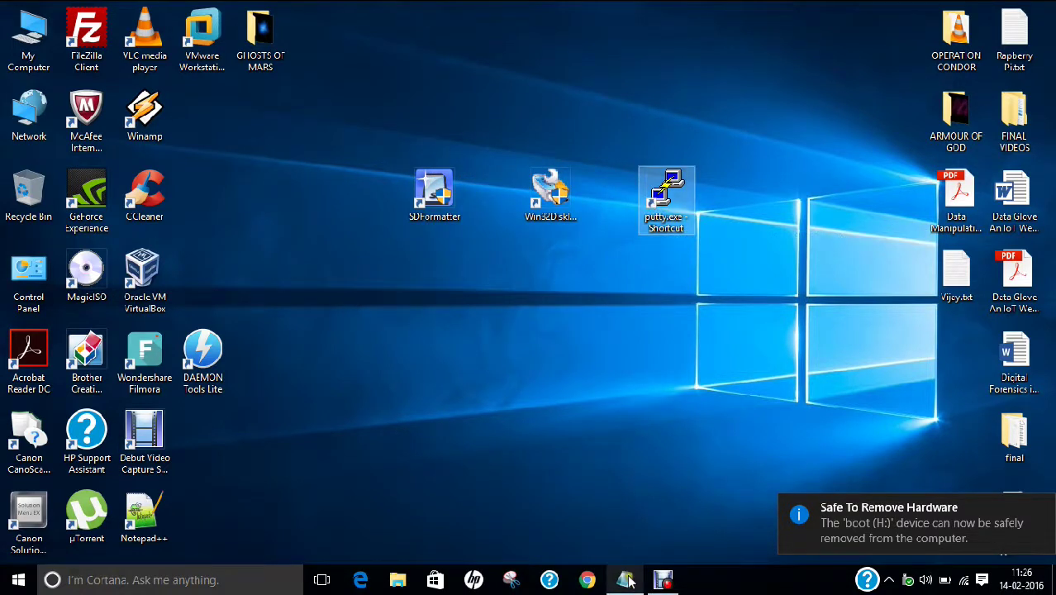
# - Switch to Chrome, find the PuTTY download page at putty.org through a Google search for putty, and minimize the browser
pyautogui.click(585, 579)
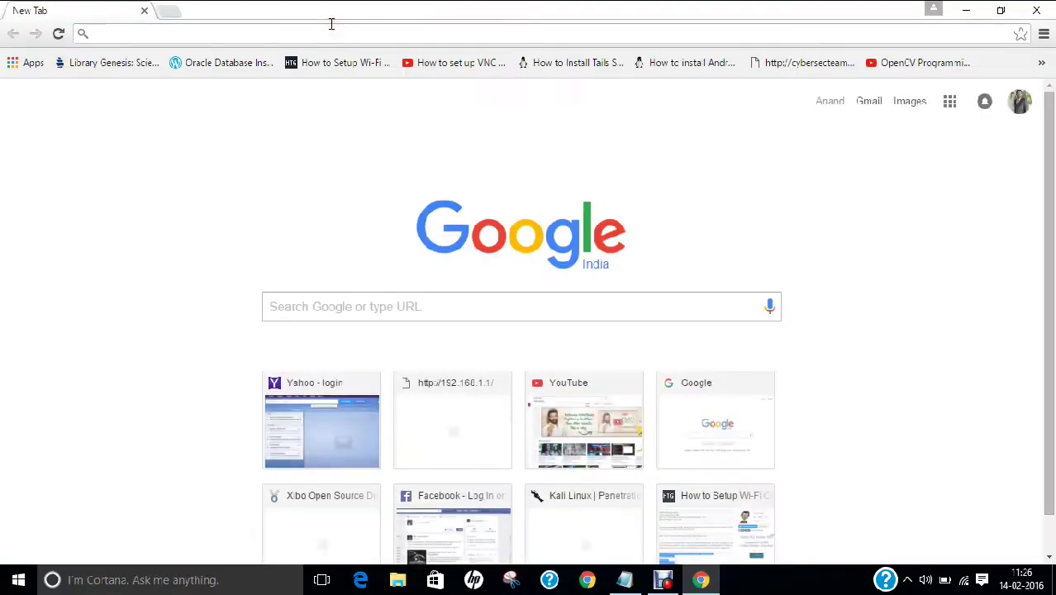
pyautogui.write('google.co')
pyautogui.press('Return')
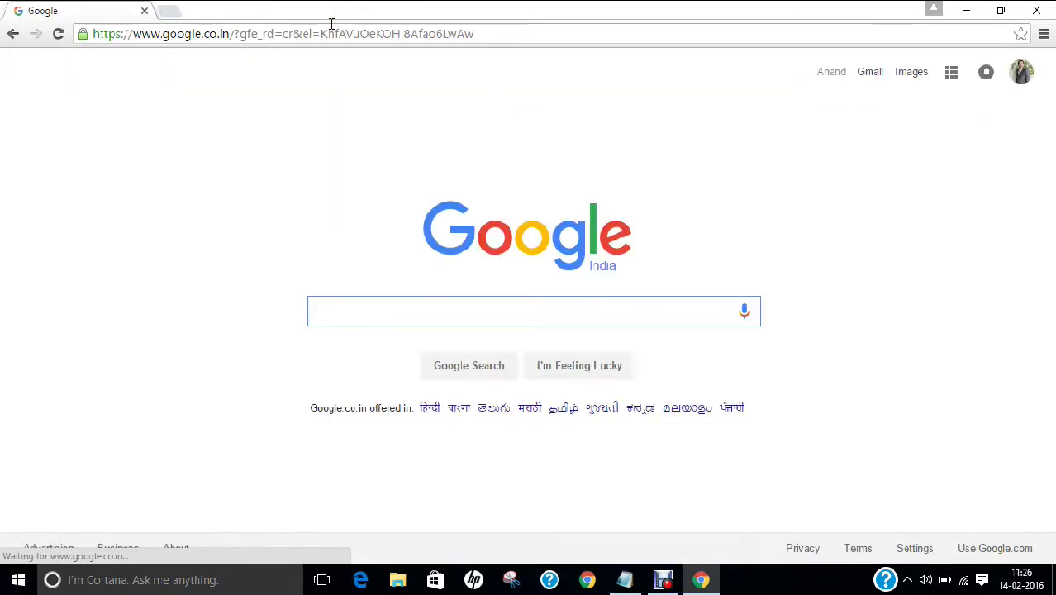
pyautogui.write('putty')
pyautogui.press('Return')
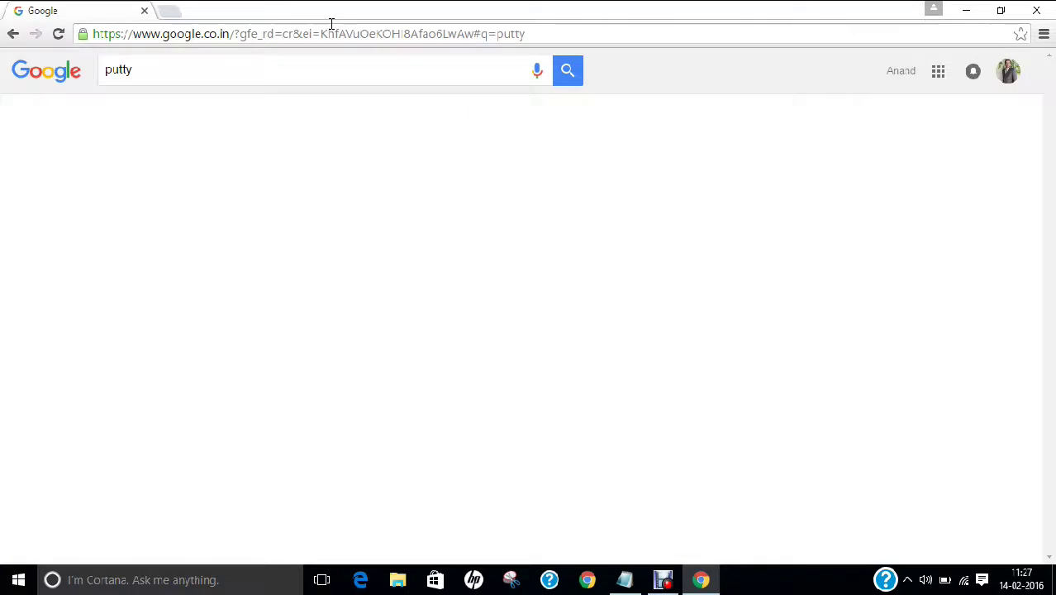
pyautogui.click(378, 192)
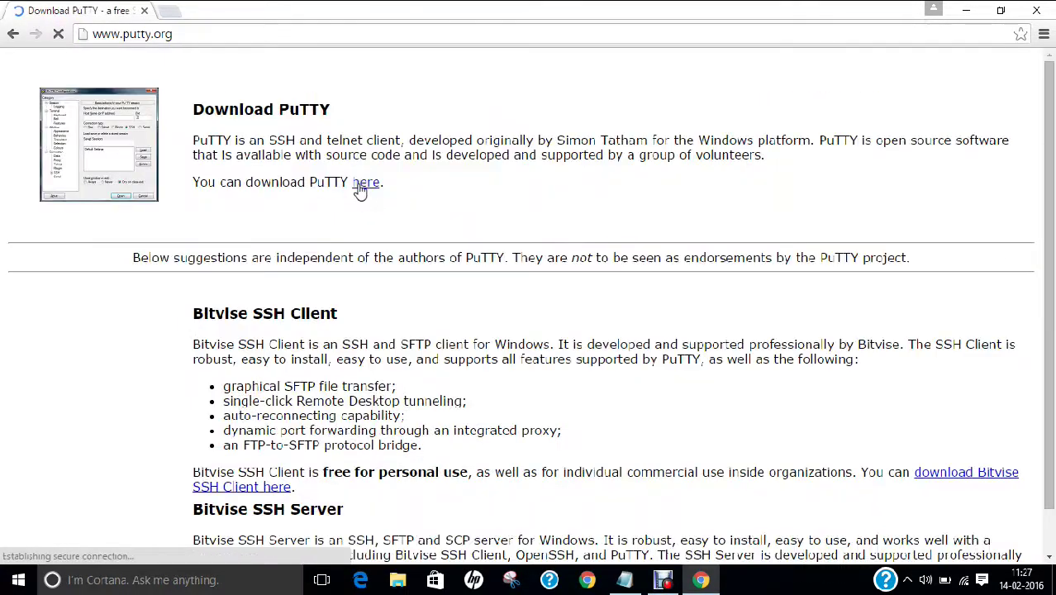
pyautogui.click(964, 13)
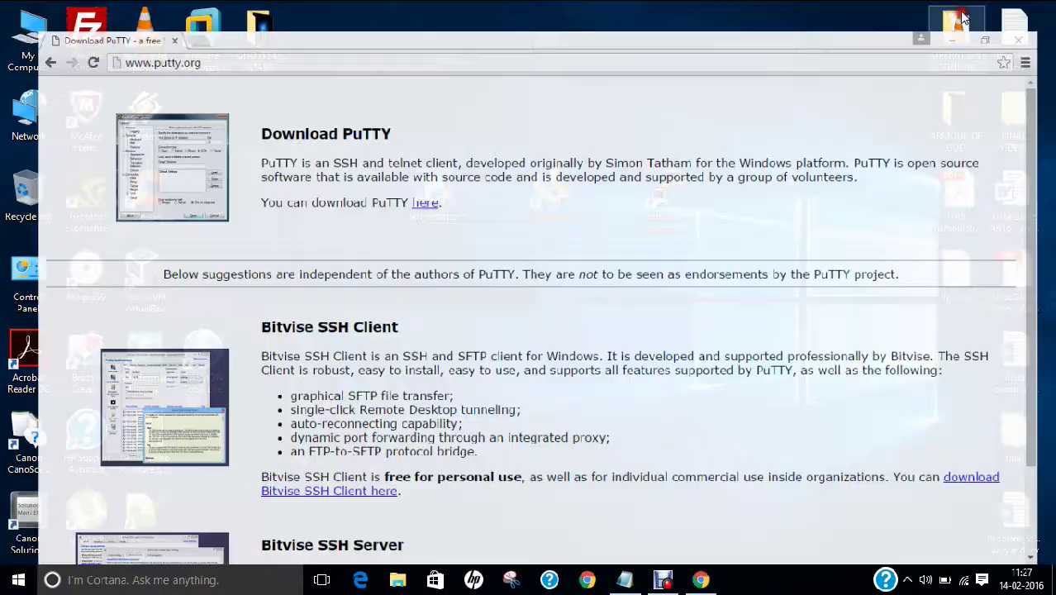
# - Launch PuTTY, connect to 169.254.1.1 over SSH on port 22, and accept the server's new host key
pyautogui.doubleClick(670, 197)
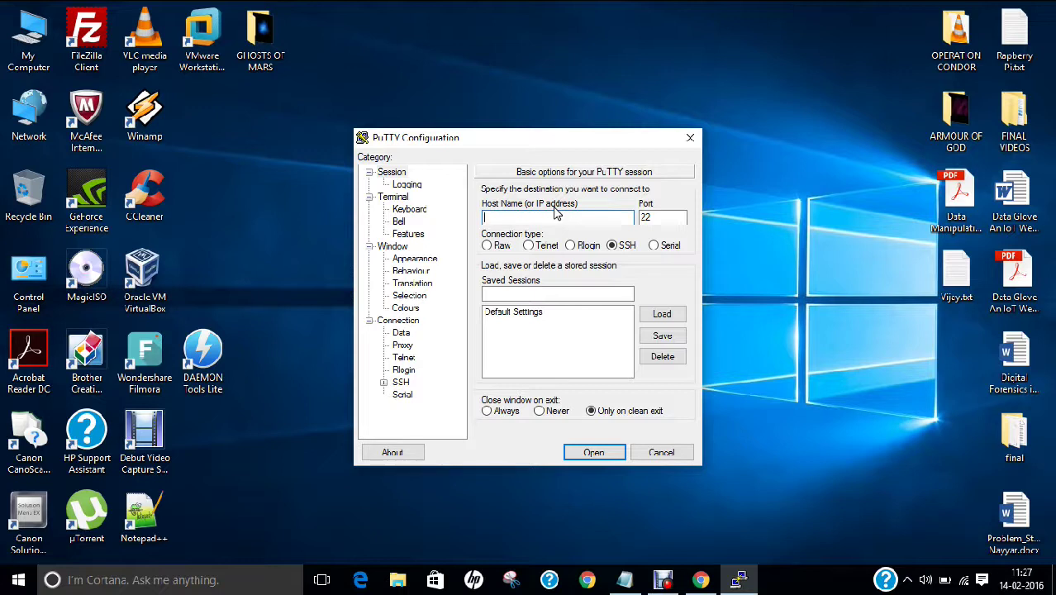
pyautogui.write('69.254.1.1')
pyautogui.press('Return')
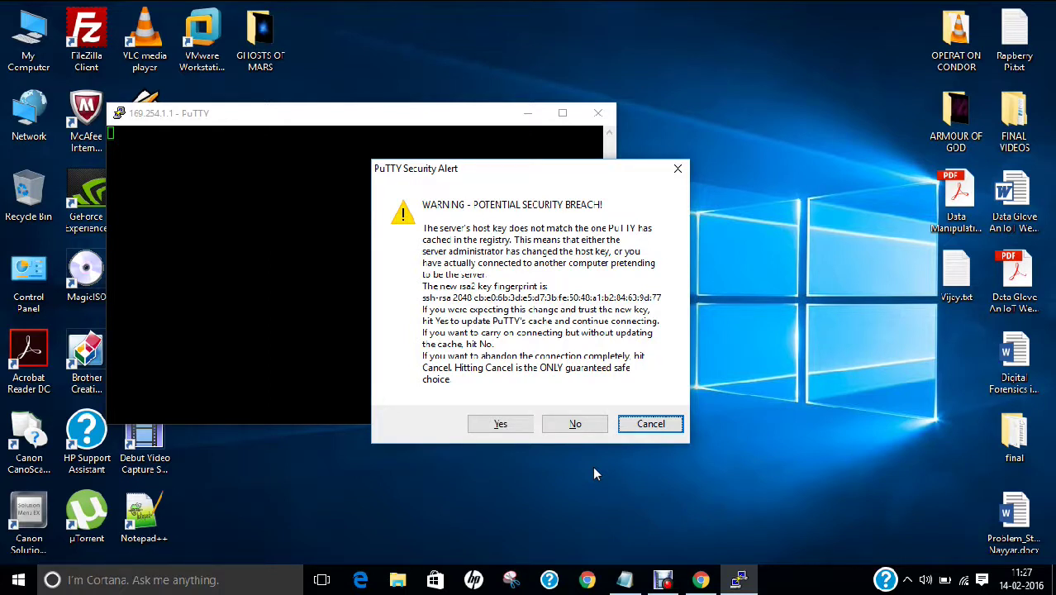
pyautogui.press('Left')
pyautogui.press('Left')
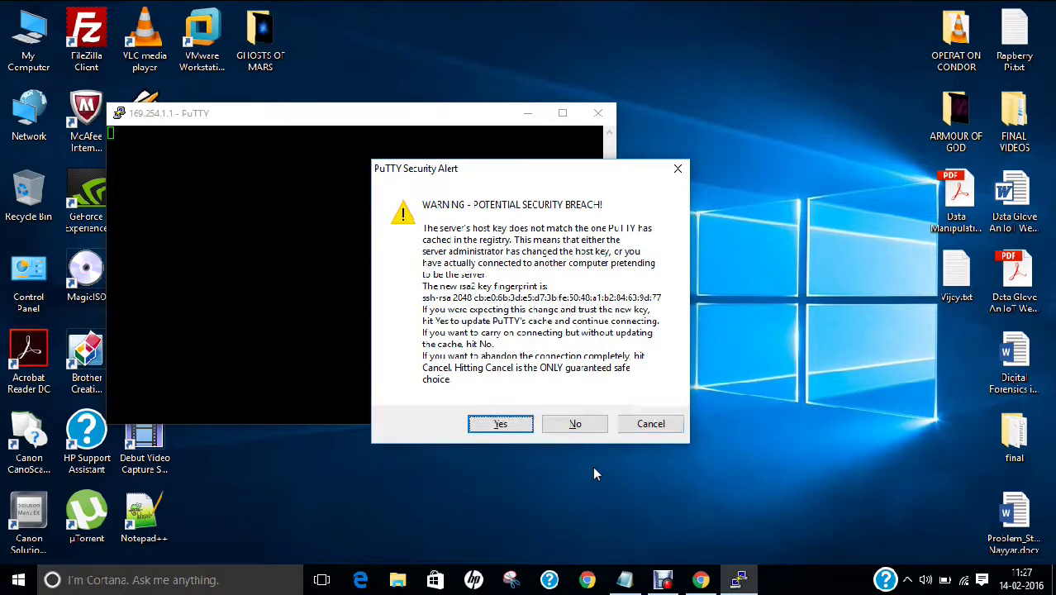
pyautogui.press('Return')
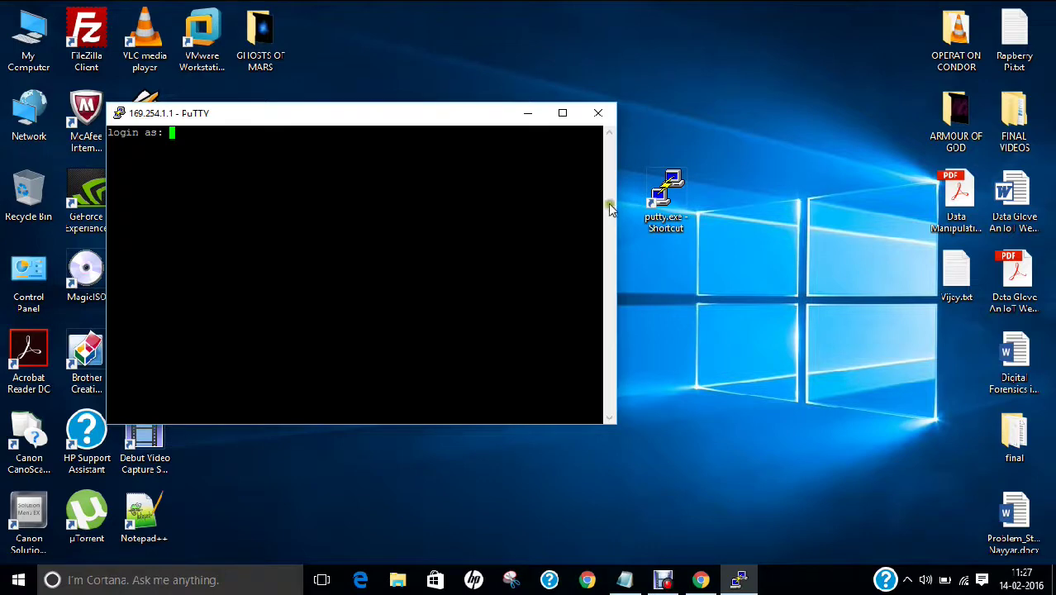
# - Examine the Ethernet adapter's connection details in the Windows network settings, then close the network windows
pyautogui.rightClick(968, 585)
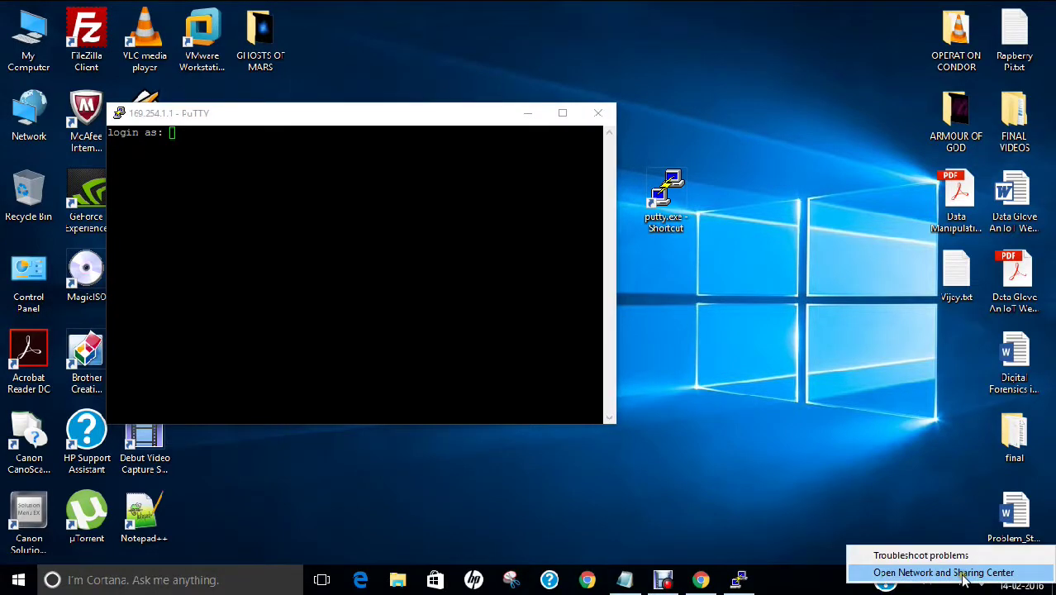
pyautogui.click(929, 569)
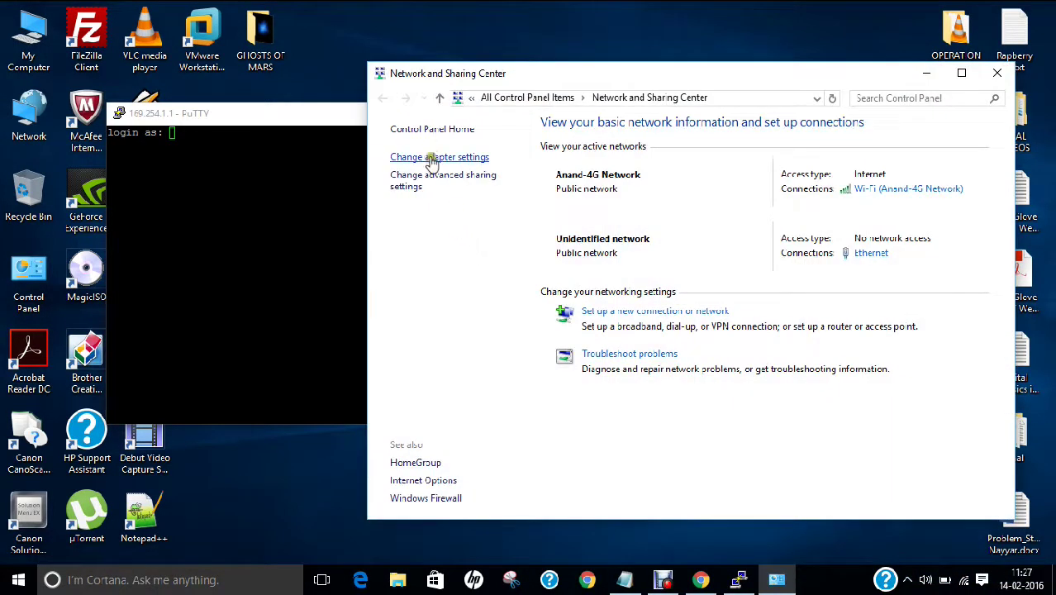
pyautogui.click(436, 157)
pyautogui.doubleClick(507, 184)
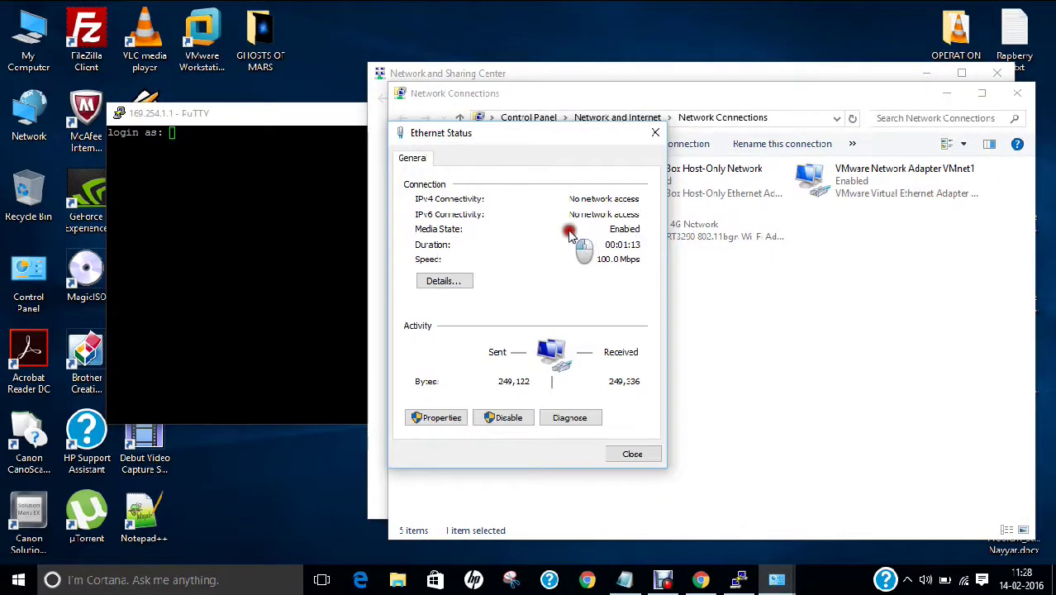
pyautogui.click(443, 281)
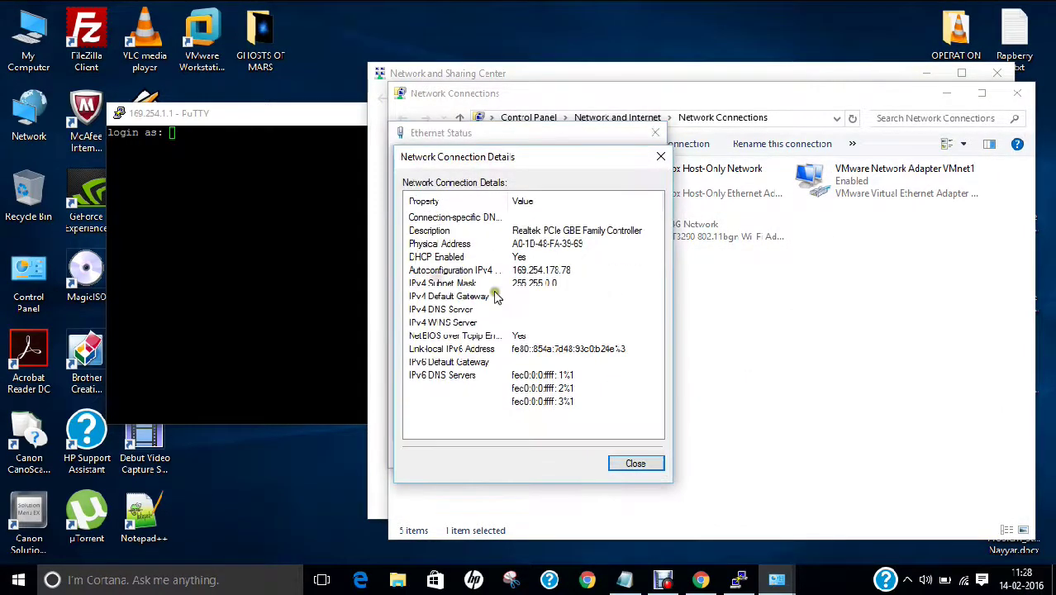
pyautogui.click(635, 463)
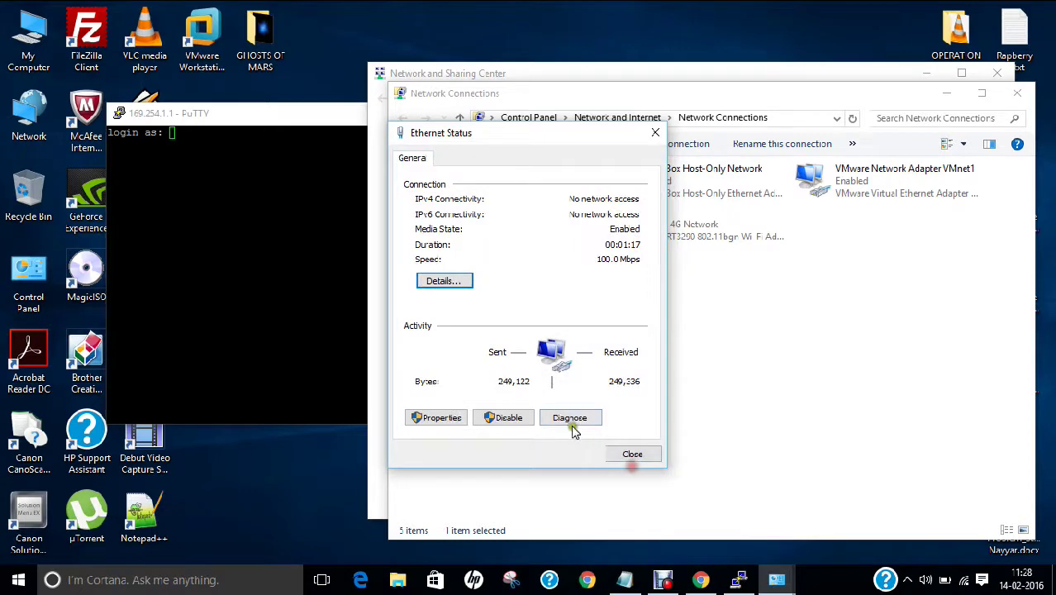
pyautogui.click(632, 453)
pyautogui.click(1017, 92)
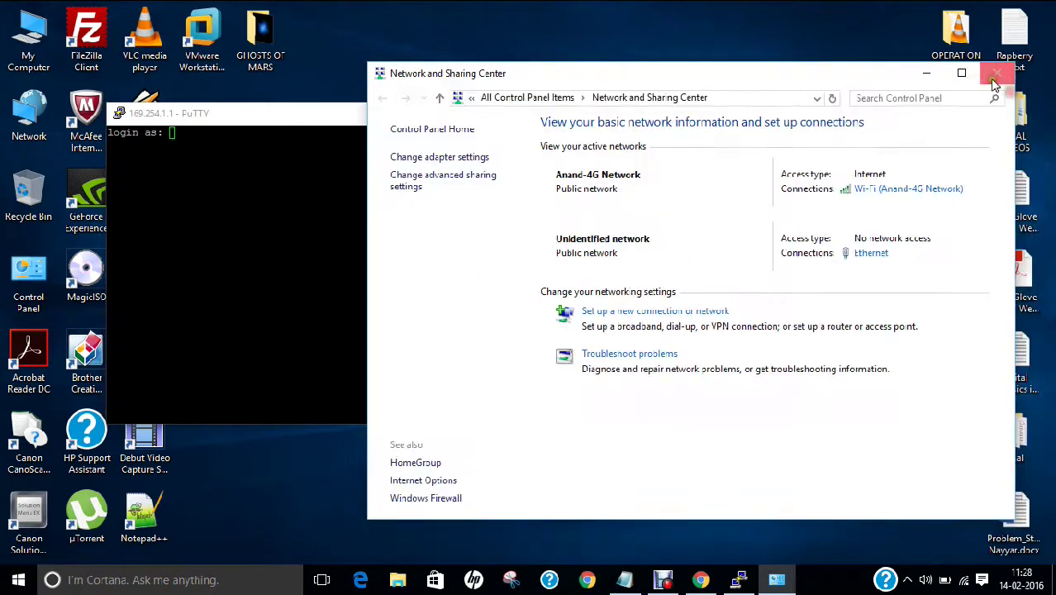
pyautogui.click(996, 73)
# - Log in to the PuTTY session as pi with the account password and clear the terminal
pyautogui.moveTo(378, 113); pyautogui.dragTo(571, 103)
pyautogui.write('pi')
pyautogui.press('Return')
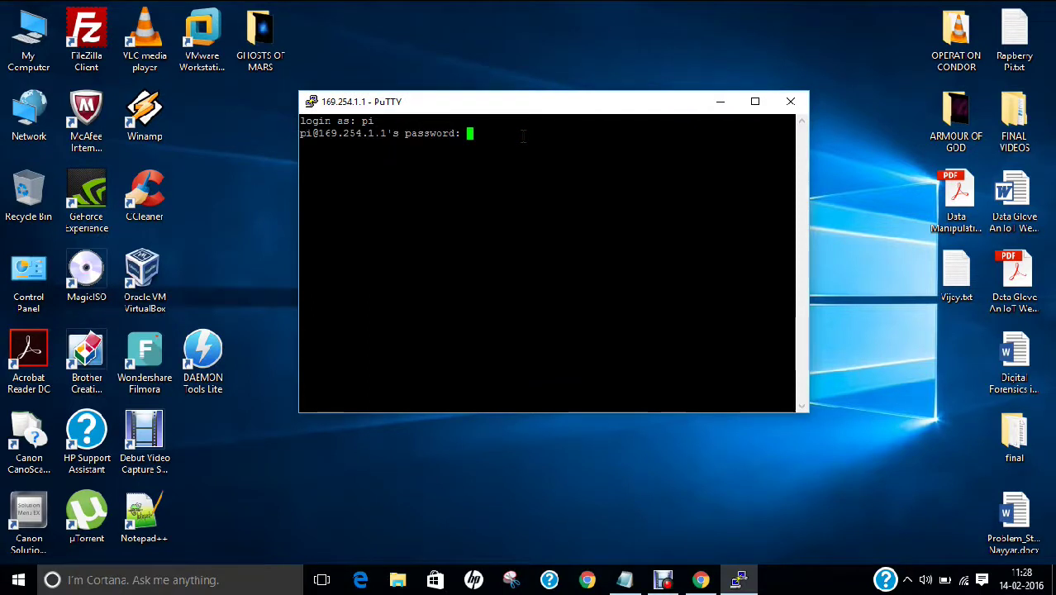
pyautogui.press('Return')
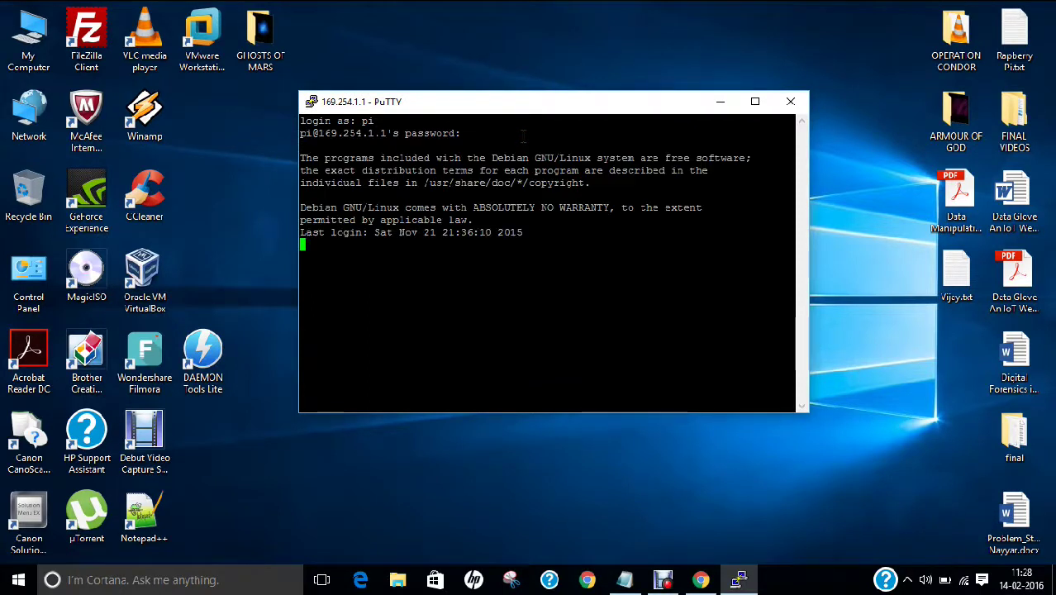
pyautogui.write('clear')
pyautogui.press('Return')
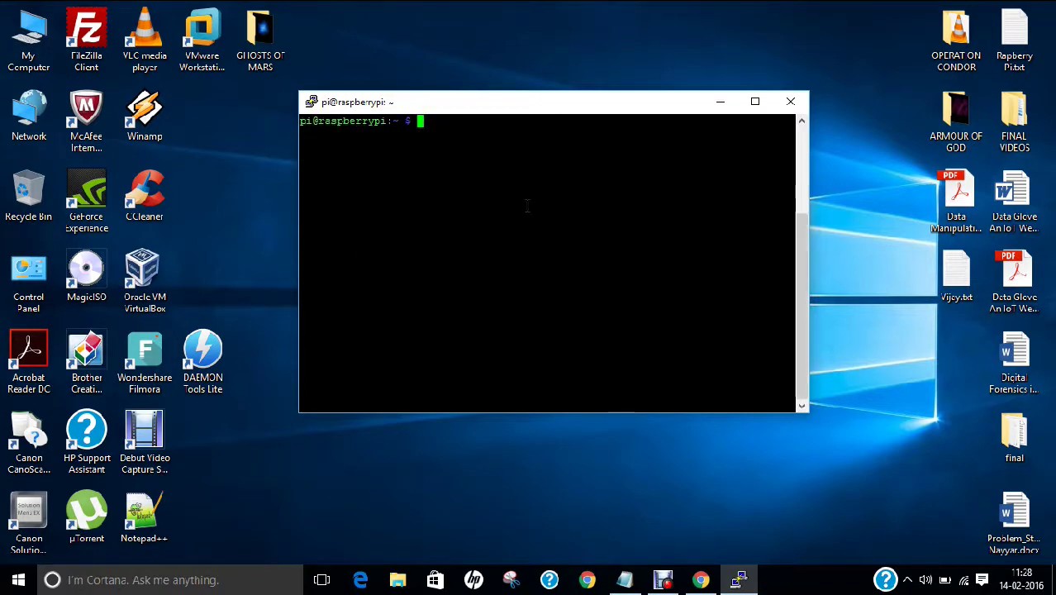
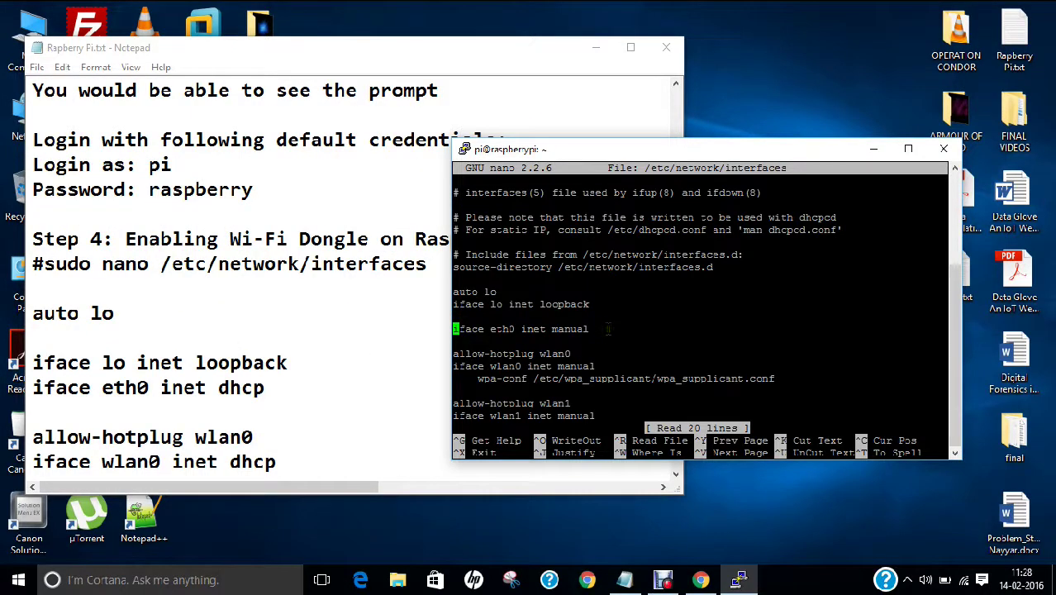
# - Change the eth0 line in /etc/network/interfaces to iface eth0 inet dhcp
pyautogui.press('Right')
pyautogui.press('Right')
pyautogui.press('Right')
pyautogui.press('Right')
pyautogui.press('Right')
pyautogui.press('Right')
pyautogui.press('Right')
pyautogui.press('Right')
pyautogui.press('Right')
pyautogui.press('Right')
pyautogui.press('Right')
pyautogui.press('Right')
pyautogui.press('Right')
pyautogui.press('Right')
pyautogui.press('Right')
pyautogui.press('Right')
pyautogui.press('Right')
pyautogui.press('Right')
pyautogui.press('Right')
pyautogui.press('Right')
pyautogui.press('Right')
pyautogui.press('Right')
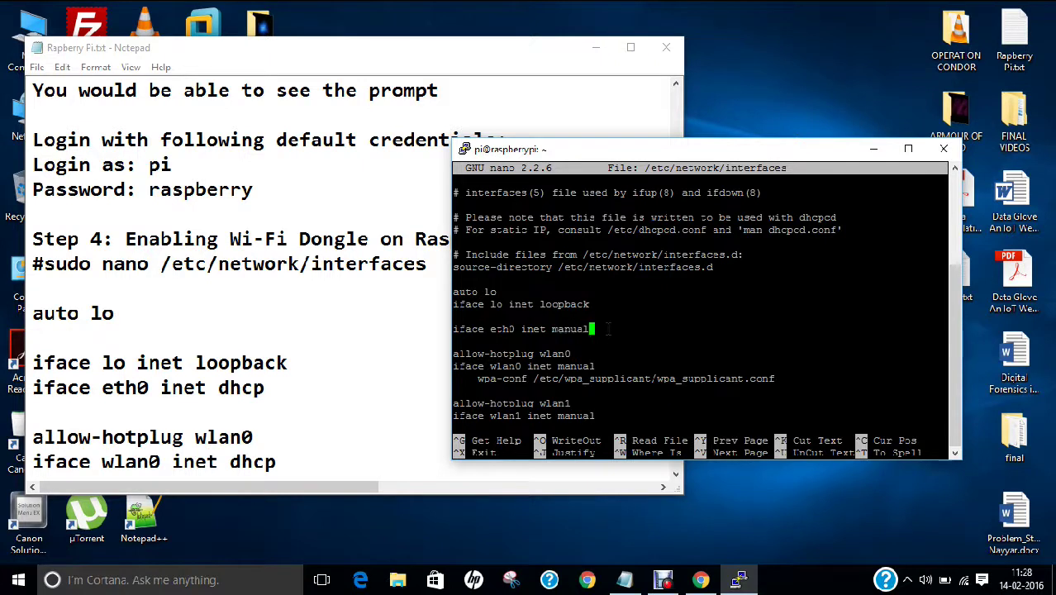
pyautogui.press('BackSpace')
pyautogui.press('BackSpace')
pyautogui.press('BackSpace')
pyautogui.press('BackSpace')
pyautogui.press('BackSpace')
pyautogui.press('BackSpace')
pyautogui.write('dh')
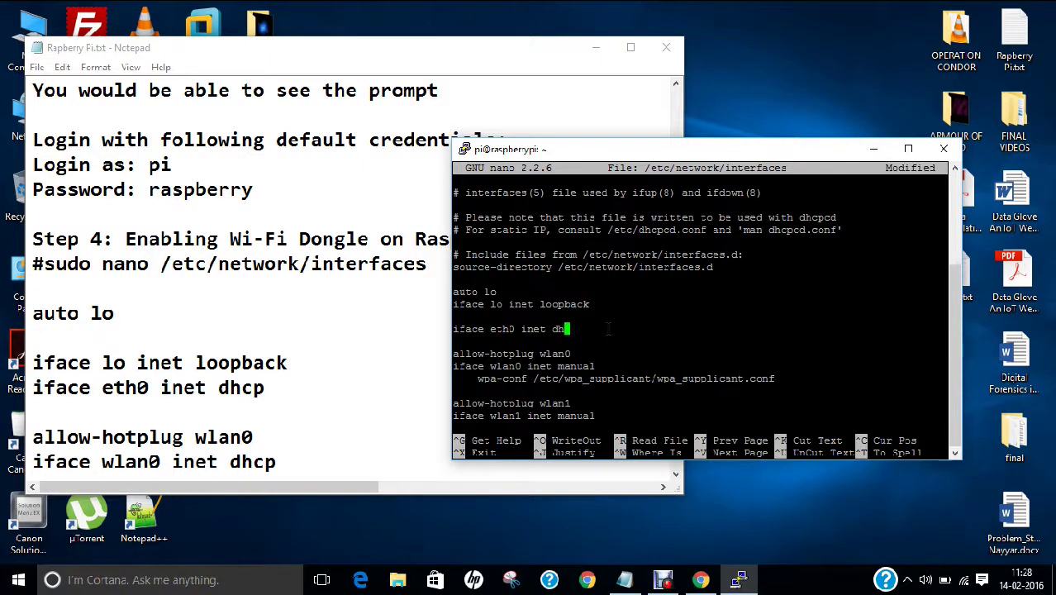
pyautogui.write('cp')
# - Change the wlan0 line in /etc/network/interfaces to iface wlan0 inet dhcp
pyautogui.scroll(-2, 328, 295)
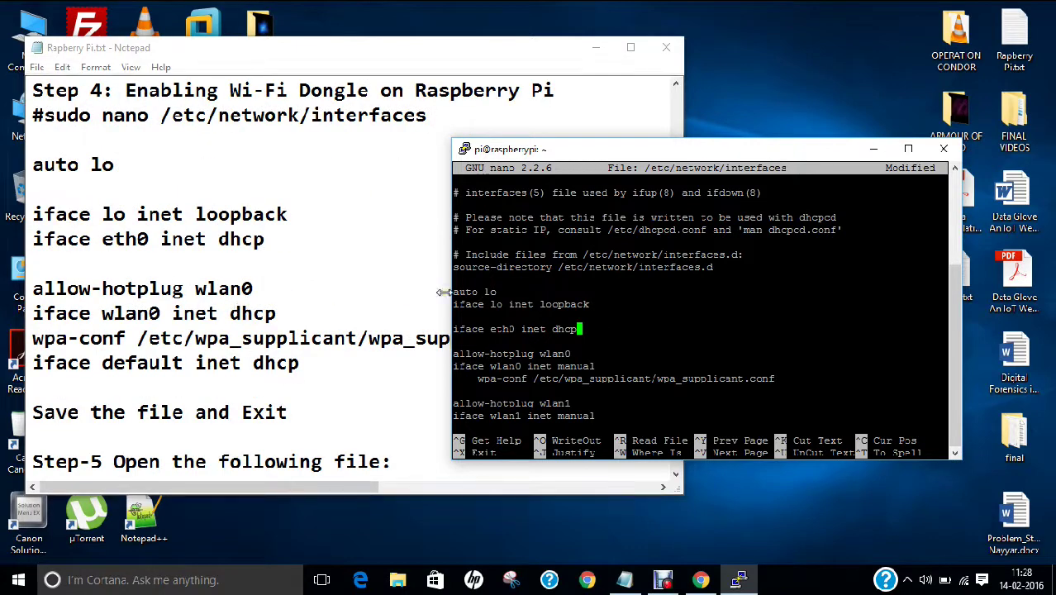
pyautogui.press('Down')
pyautogui.press('Down')
pyautogui.press('Down')
pyautogui.press('Right')
pyautogui.press('Right')
pyautogui.press('Right')
pyautogui.press('BackSpace')
pyautogui.press('BackSpace')
pyautogui.press('BackSpace')
pyautogui.press('BackSpace')
pyautogui.press('BackSpace')
pyautogui.press('BackSpace')
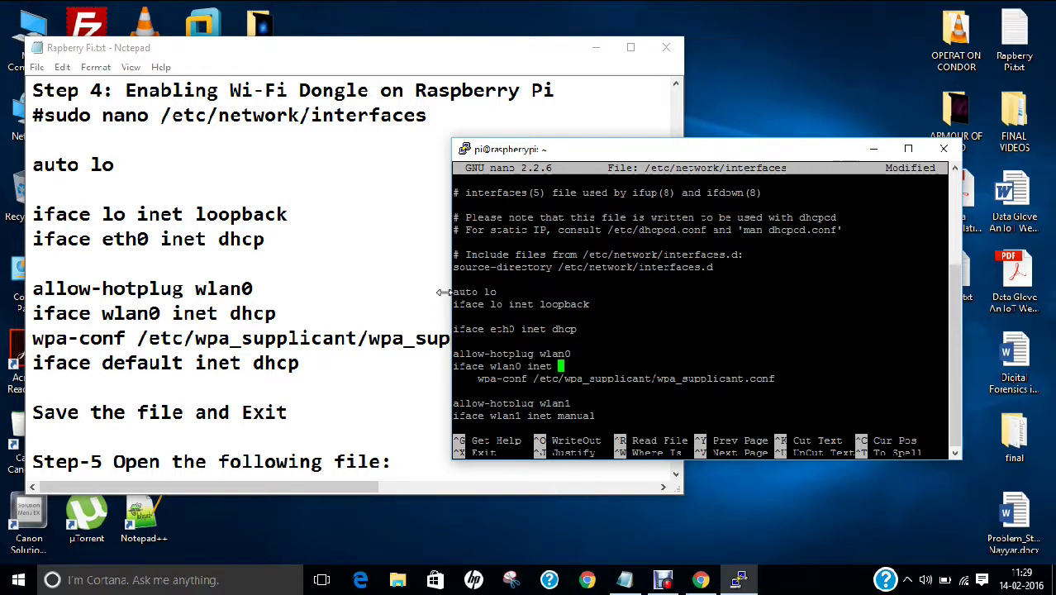
pyautogui.write('dhcp')
# - Add the line iface default inet dhcp below the wlan0 wpa-conf line
pyautogui.press('Right')
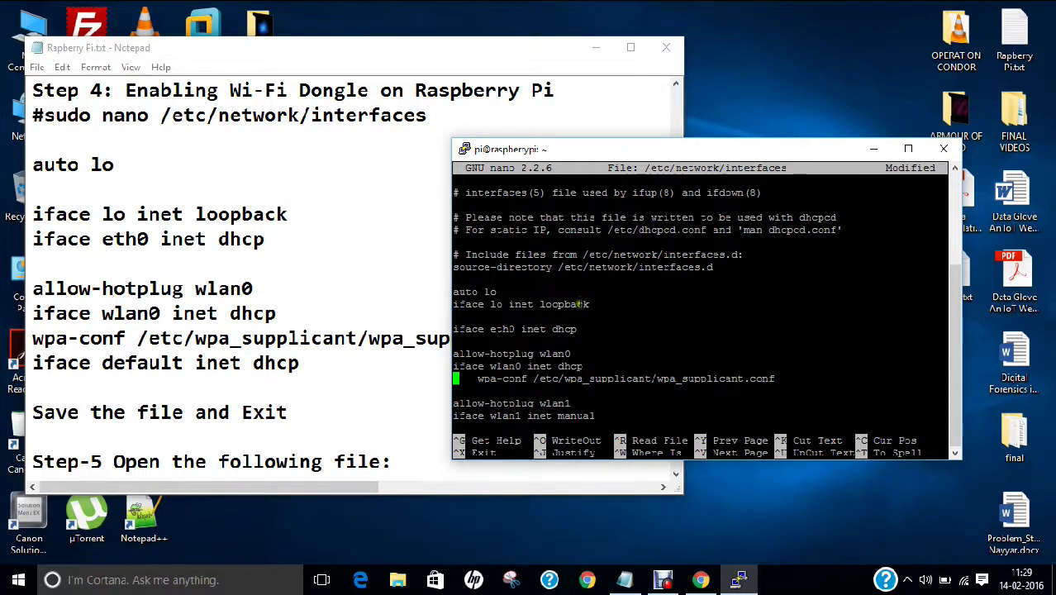
pyautogui.press('Right')
pyautogui.press('Right')
pyautogui.press('Right')
pyautogui.press('Right')
pyautogui.press('Right')
pyautogui.press('Right')
pyautogui.press('Right')
pyautogui.press('Right')
pyautogui.press('Right')
pyautogui.press('Up')
pyautogui.press('Down')
pyautogui.press('Right')
pyautogui.press('Right')
pyautogui.press('Right')
pyautogui.press('Right')
pyautogui.press('Right')
pyautogui.press('Right')
pyautogui.press('Right')
pyautogui.press('Right')
pyautogui.press('Right')
pyautogui.press('Right')
pyautogui.press('Right')
pyautogui.press('Right')
pyautogui.press('Right')
pyautogui.press('Right')
pyautogui.press('Right')
pyautogui.press('Right')
pyautogui.press('Right')
pyautogui.press('Right')
pyautogui.press('Right')
pyautogui.press('Right')
pyautogui.press('Right')
pyautogui.press('Right')
pyautogui.press('Right')
pyautogui.press('Right')
pyautogui.press('Right')
pyautogui.press('Right')
pyautogui.press('Right')
pyautogui.press('Right')
pyautogui.press('Right')
pyautogui.press('Right')
pyautogui.press('Right')
pyautogui.press('Right')
pyautogui.press('Right')
pyautogui.press('Right')
pyautogui.press('Right')
pyautogui.press('Right')
pyautogui.press('Right')
pyautogui.press('Return')
pyautogui.press('Tab')
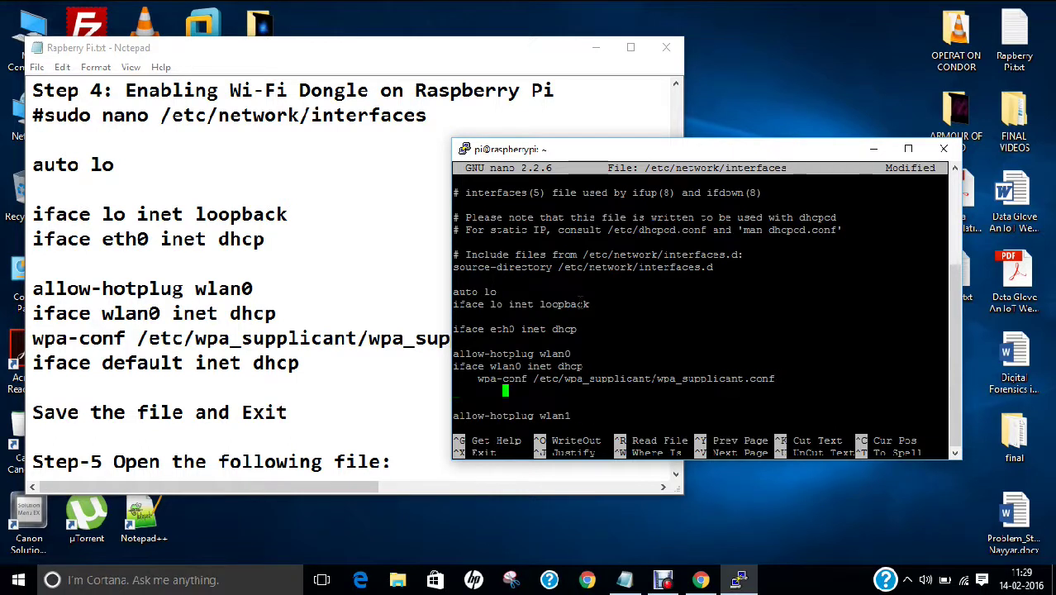
pyautogui.press('BackSpace')
pyautogui.write('iface defaul')
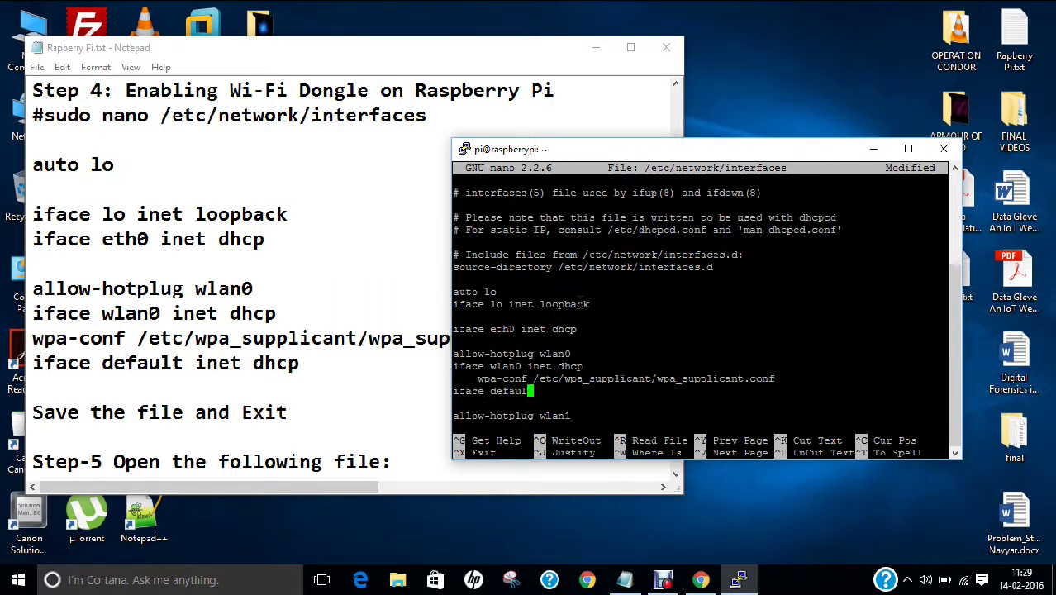
pyautogui.write('t inet dhcp')
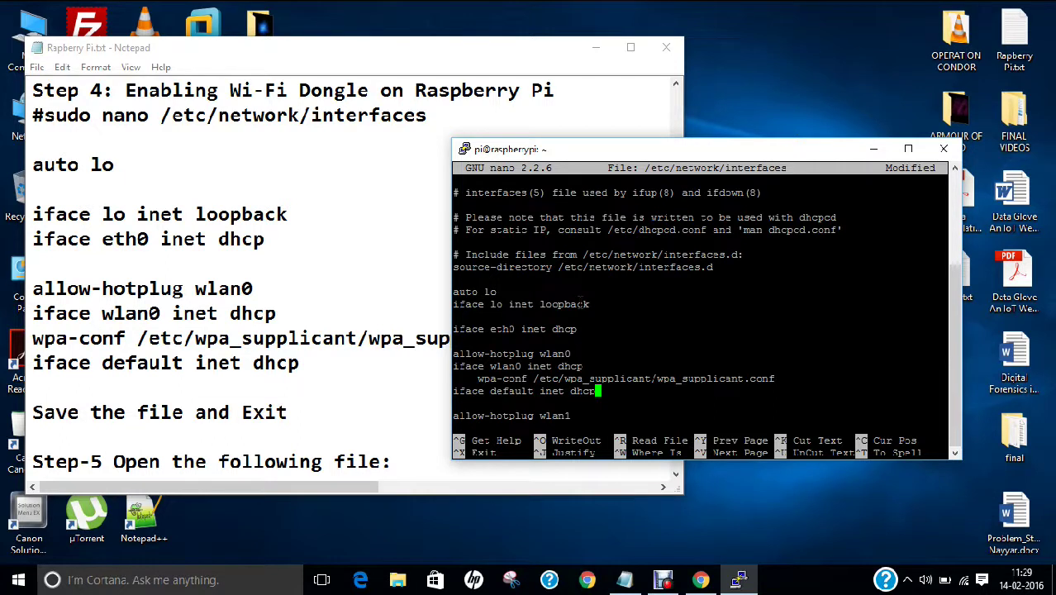
# - Save the modified /etc/network/interfaces file and exit nano
pyautogui.hotkey('ctrl', 'x')
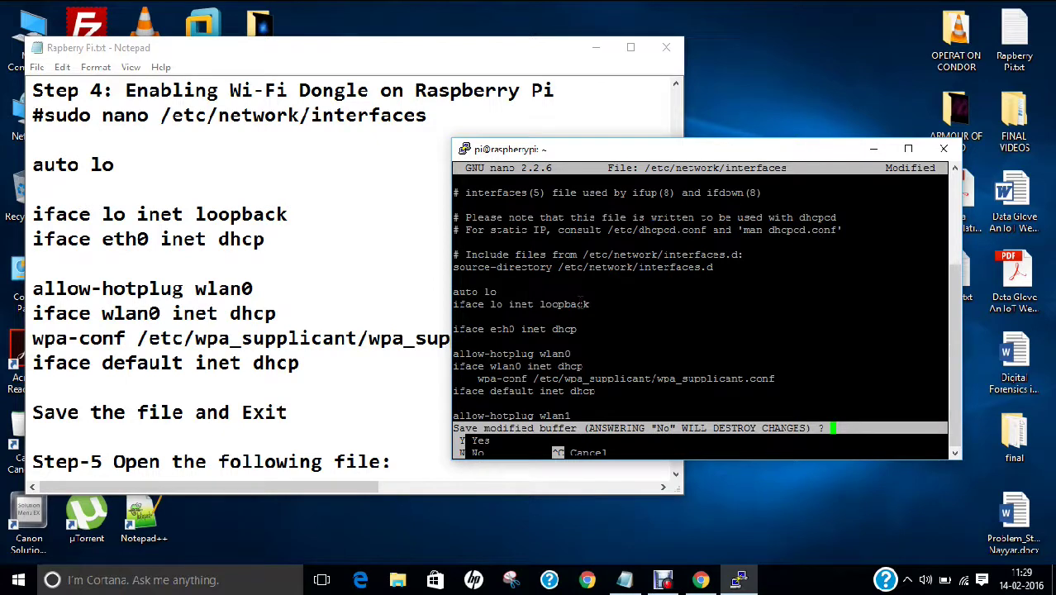
pyautogui.press('y')
pyautogui.press('Return')
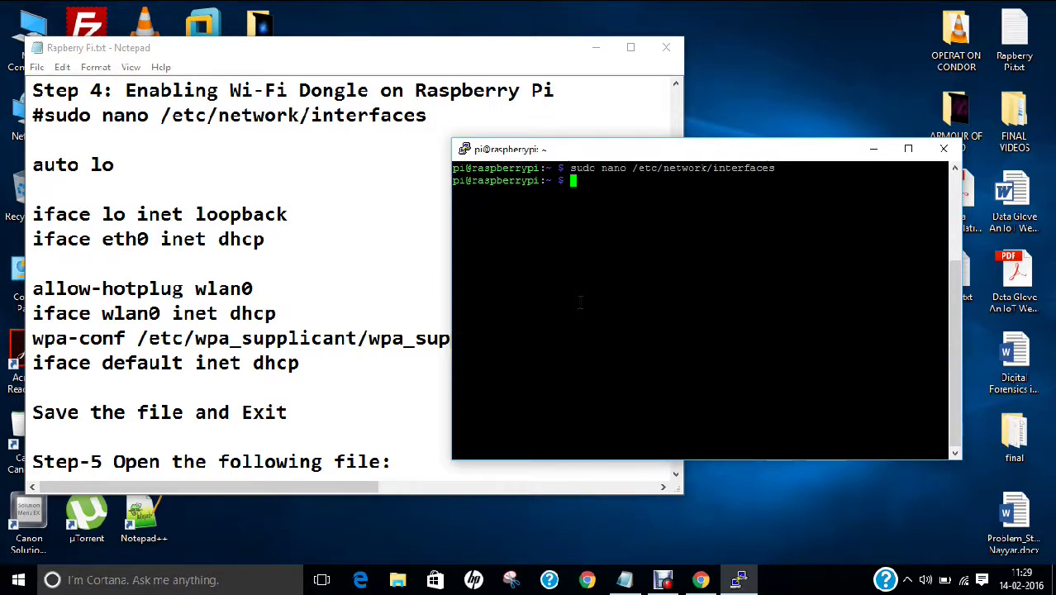
# - Open /etc/wpa_supplicant/wpa_supplicant.conf in nano with sudo, following Step-5 of the Raspberry Pi notes
pyautogui.scroll(-2, 224, 313)
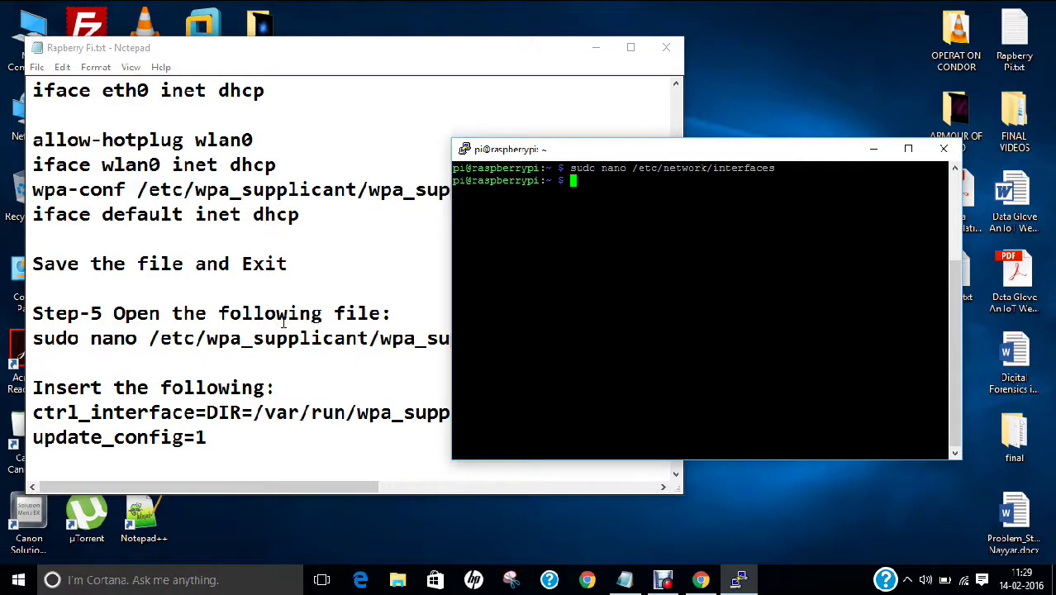
pyautogui.moveTo(554, 149); pyautogui.dragTo(682, 157)
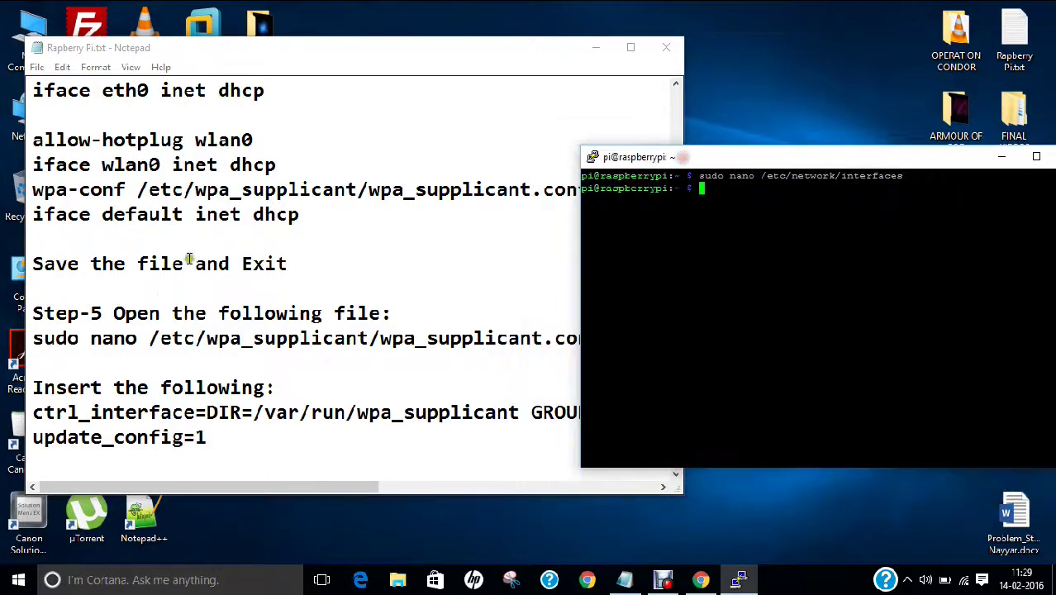
pyautogui.click(403, 344)
pyautogui.scroll(-2, 403, 344)
pyautogui.scroll(-1, 403, 343)
pyautogui.click(789, 262)
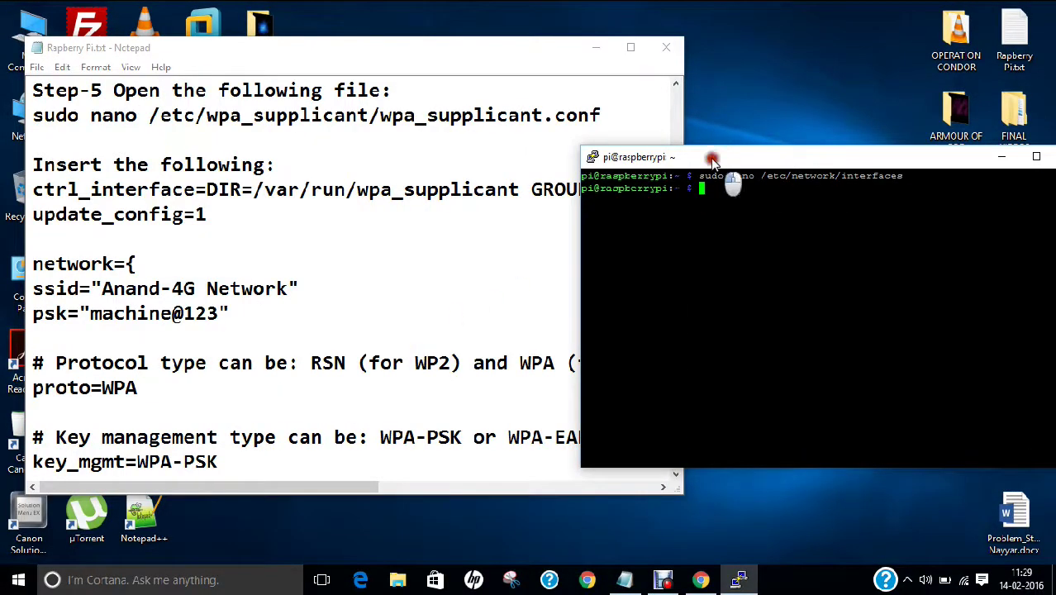
pyautogui.moveTo(712, 154); pyautogui.dragTo(499, 202)
pyautogui.click(524, 243)
pyautogui.write('sudo bab')
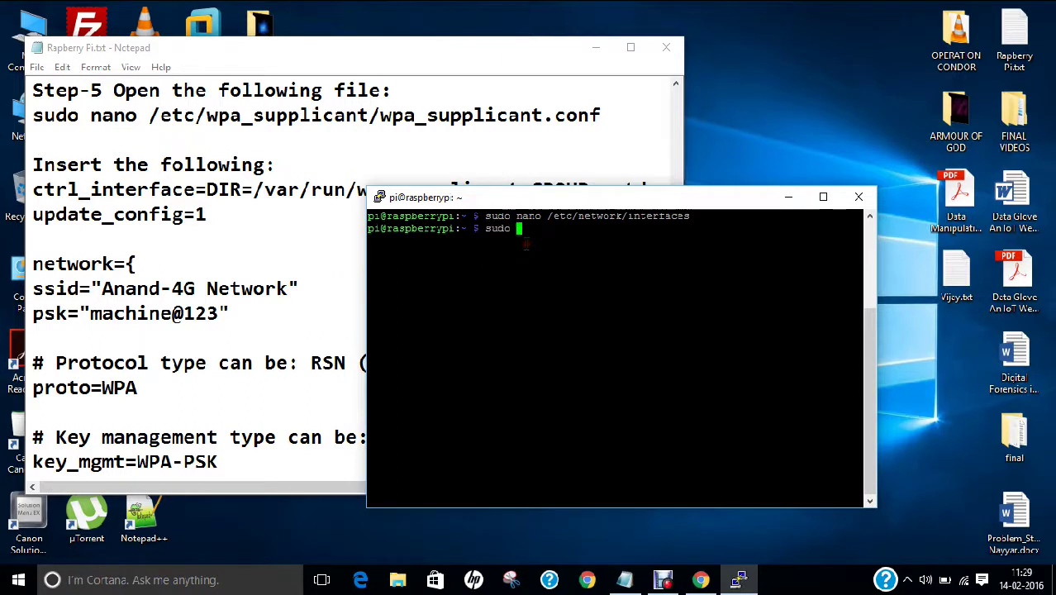
pyautogui.press('BackSpace')
pyautogui.press('BackSpace')
pyautogui.press('BackSpace')
pyautogui.write('na')
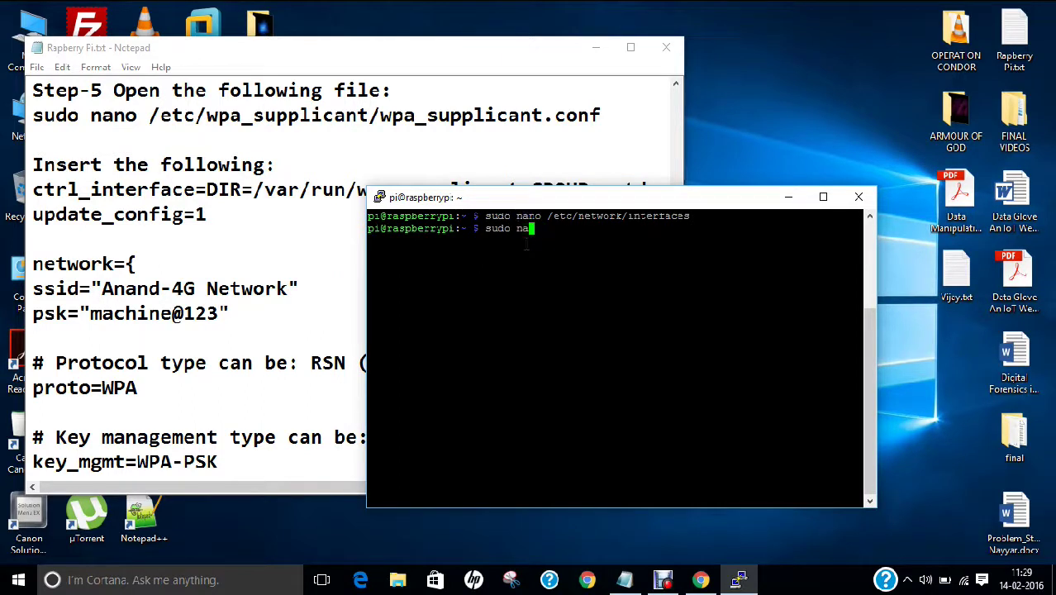
pyautogui.write('no /etc/wpa')
pyautogui.press('Tab')
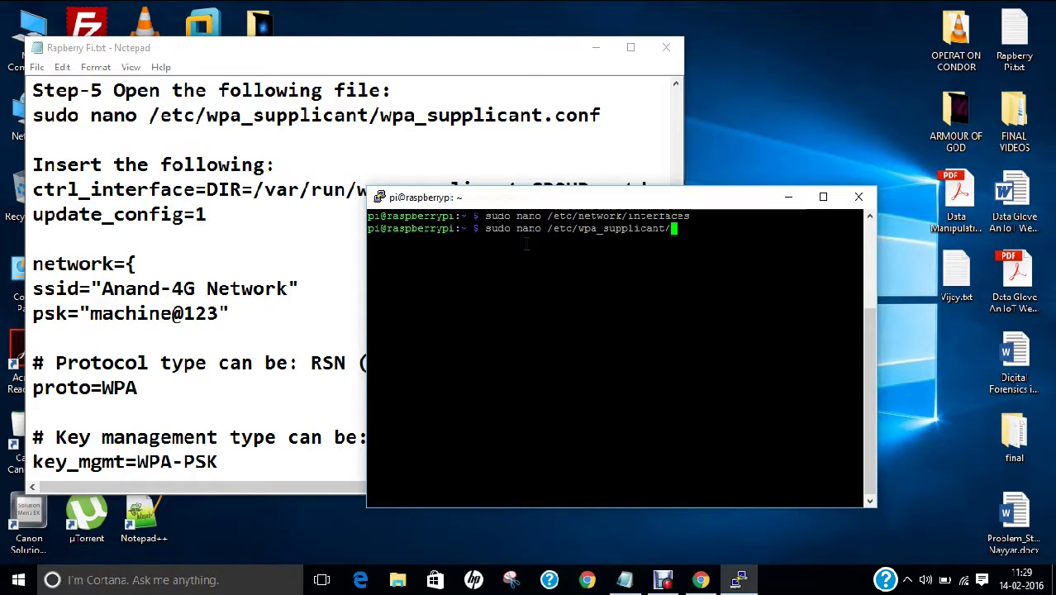
pyautogui.write('wpa_su')
pyautogui.press('Tab')
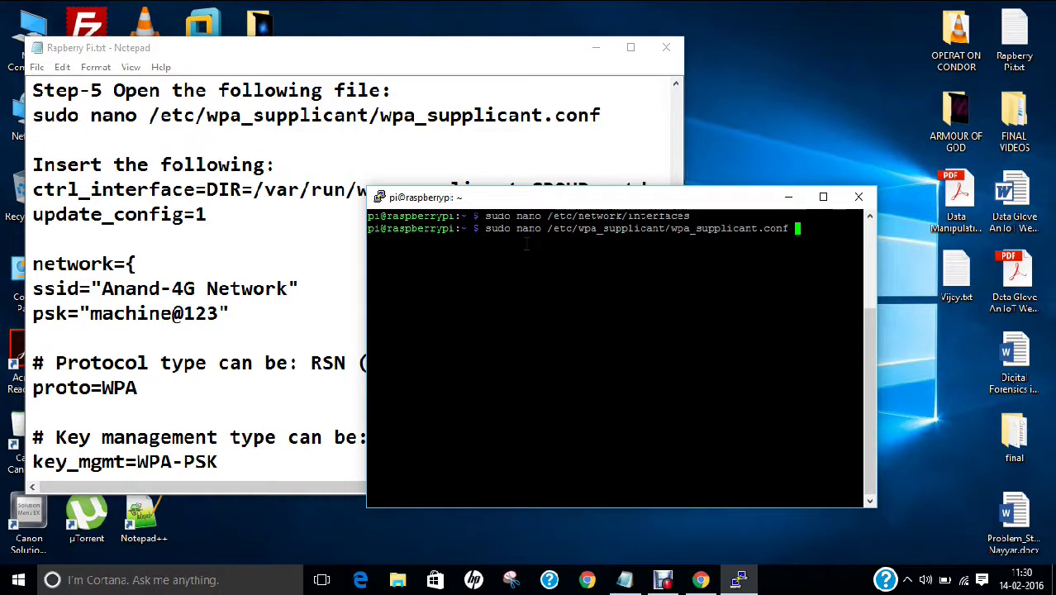
pyautogui.press('Return')
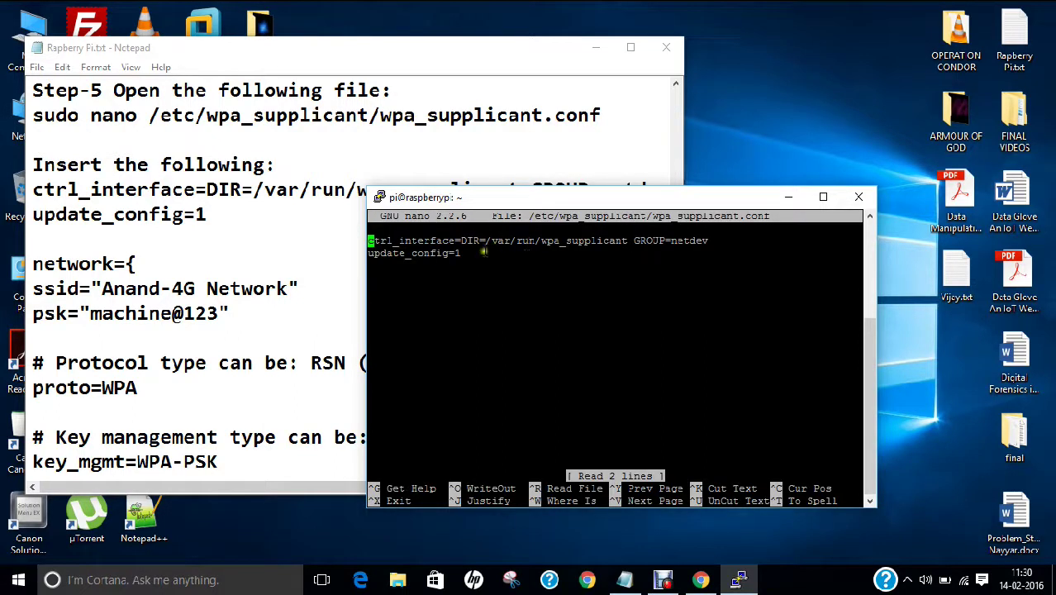
# - Copy the whole network={ } block, including the SSID and the Wi-Fi password (psk), from the notes into wpa_supplicant.conf below update_config=1
pyautogui.press('Down')
pyautogui.press('Down')
pyautogui.click(74, 289)
pyautogui.scroll(-1, 62, 279)
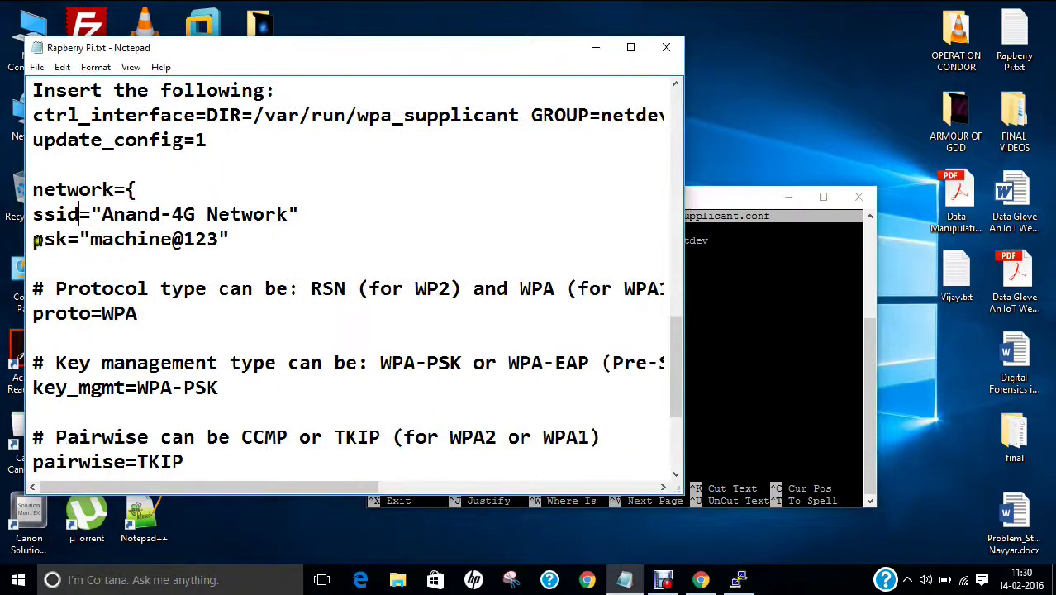
pyautogui.moveTo(30, 189); pyautogui.dragTo(133, 354)
pyautogui.rightClick(126, 324)
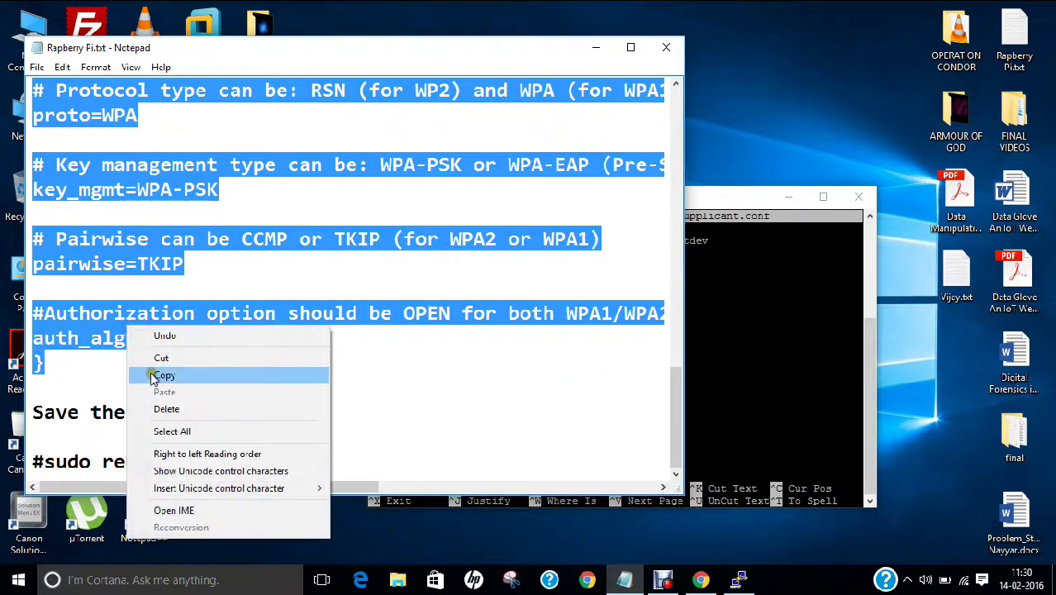
pyautogui.click(151, 374)
pyautogui.click(736, 370)
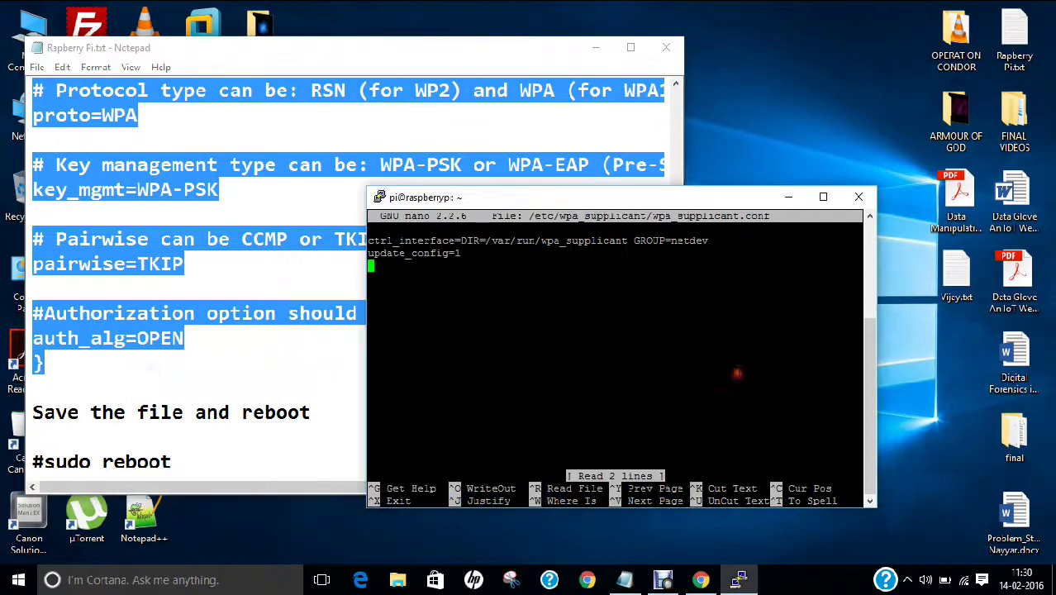
pyautogui.rightClick(491, 281)
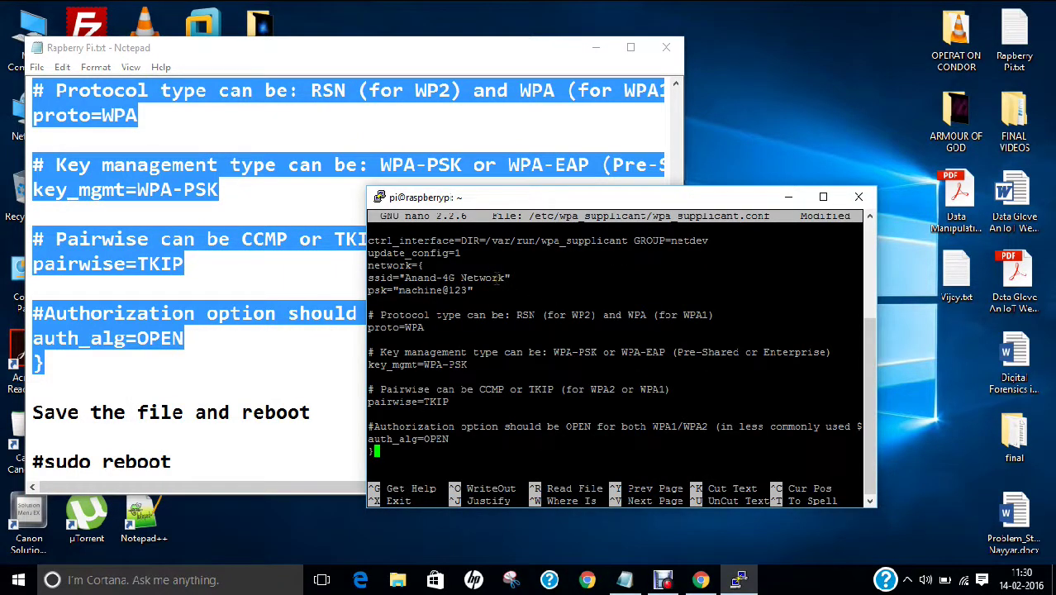
# - Compare the ssid line in wpa_supplicant.conf with the name of the Wi-Fi network the computer is connected to
pyautogui.press('Up')
pyautogui.press('Up')
pyautogui.press('Up')
pyautogui.press('Up')
pyautogui.press('Up')
pyautogui.press('Up')
pyautogui.press('Up')
pyautogui.press('Up')
pyautogui.press('Up')
pyautogui.press('Up')
pyautogui.press('Up')
pyautogui.press('Up')
pyautogui.press('Up')
pyautogui.press('Up')
pyautogui.press('Up')
pyautogui.press('Down')
pyautogui.press('Right')
pyautogui.press('Right')
pyautogui.press('Right')
pyautogui.press('Right')
pyautogui.click(944, 580)
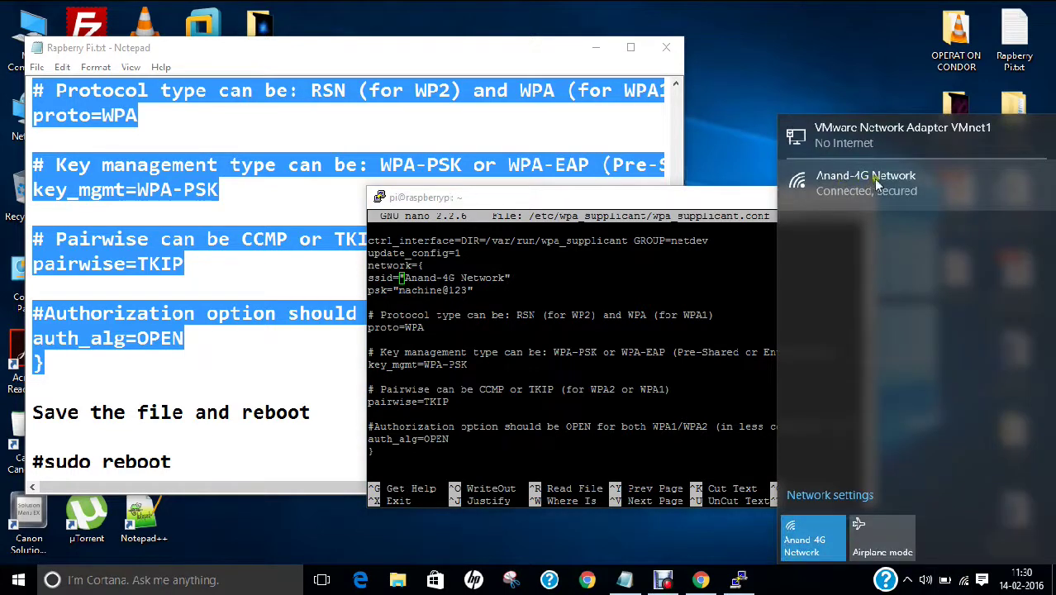
pyautogui.click(518, 280)
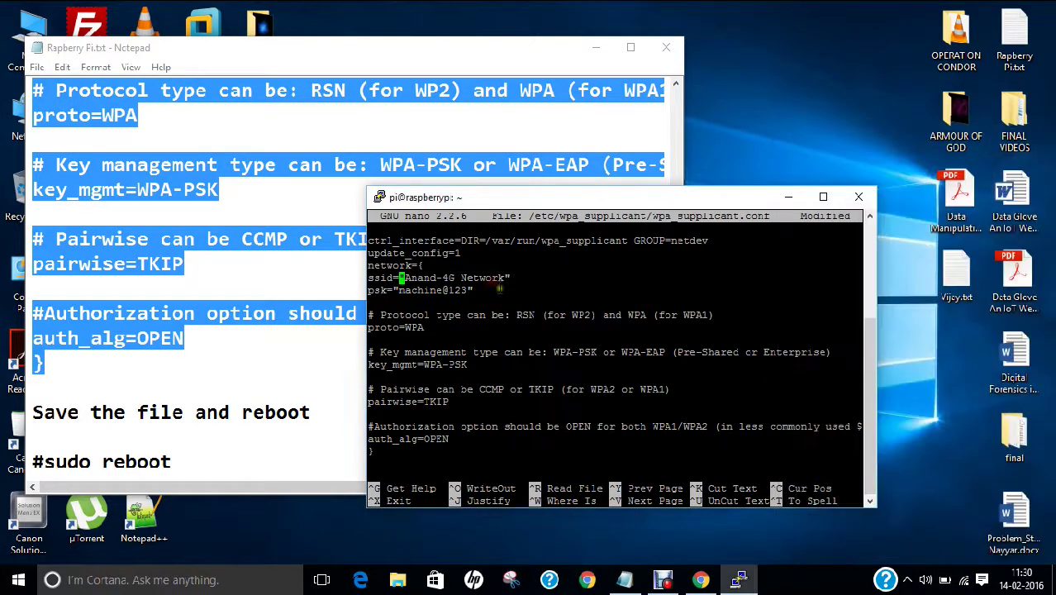
# - Review the psk, proto, key_mgmt, pairwise and auth_alg lines down to the end of the network block
pyautogui.press('Down')
pyautogui.press('Right')
pyautogui.press('Down')
pyautogui.press('Down')
pyautogui.press('Down')
pyautogui.press('Down')
pyautogui.press('Down')
pyautogui.press('Down')
pyautogui.press('Down')
pyautogui.press('Down')
pyautogui.press('Down')
pyautogui.press('Down')
pyautogui.press('Down')
pyautogui.press('Down')
pyautogui.press('Down')
pyautogui.press('Down')
# - Save wpa_supplicant.conf under its existing name and exit nano
pyautogui.hotkey('ctrl', 'x')
pyautogui.press('y')
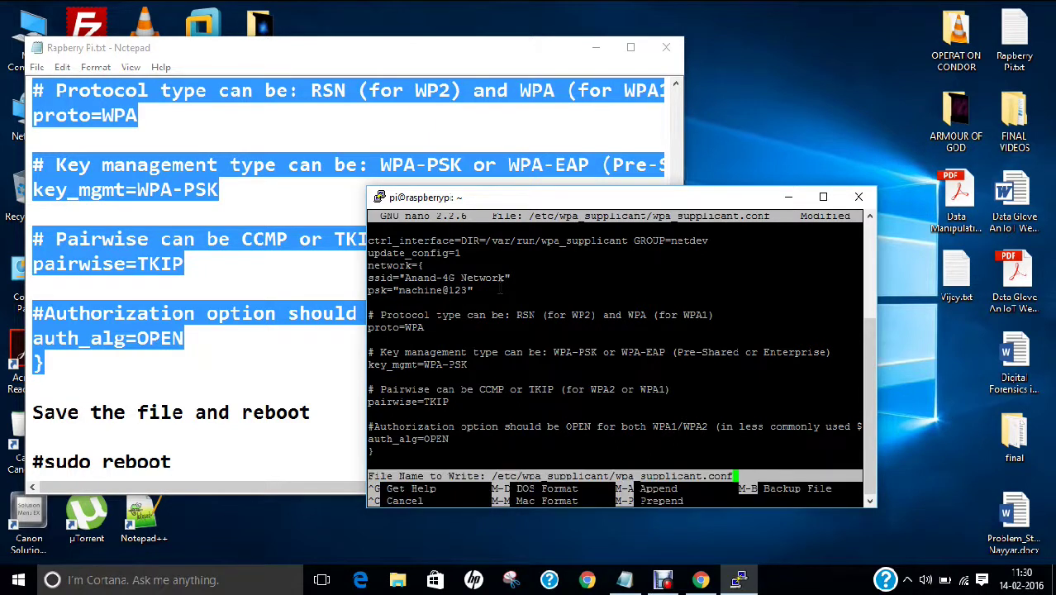
pyautogui.press('Return')
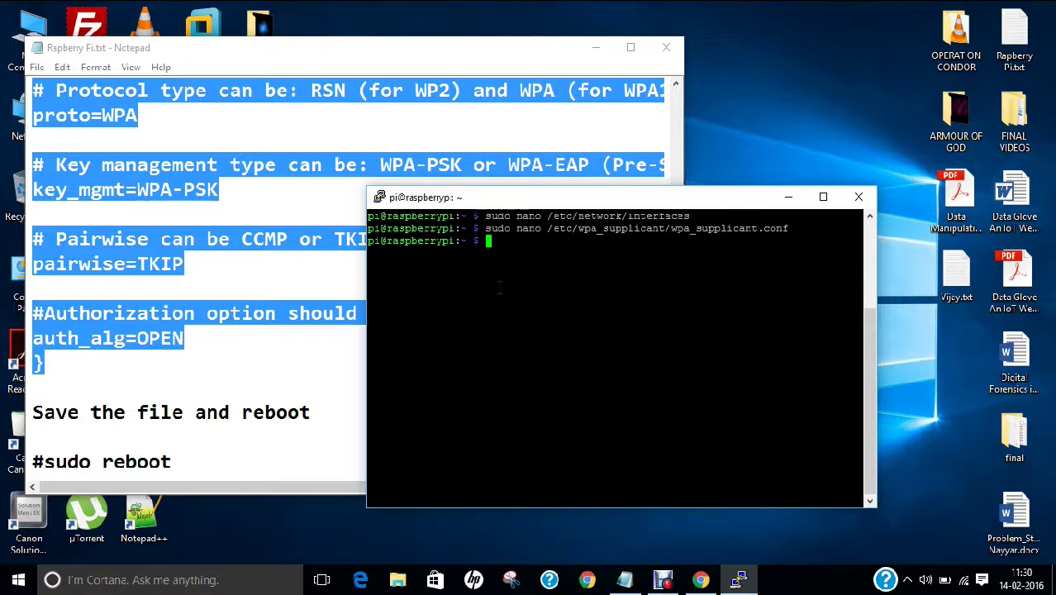
# - Reboot the Raspberry Pi with sudo reboot and dismiss the PuTTY connection alert
pyautogui.write('sudo reboot')
pyautogui.press('Return')
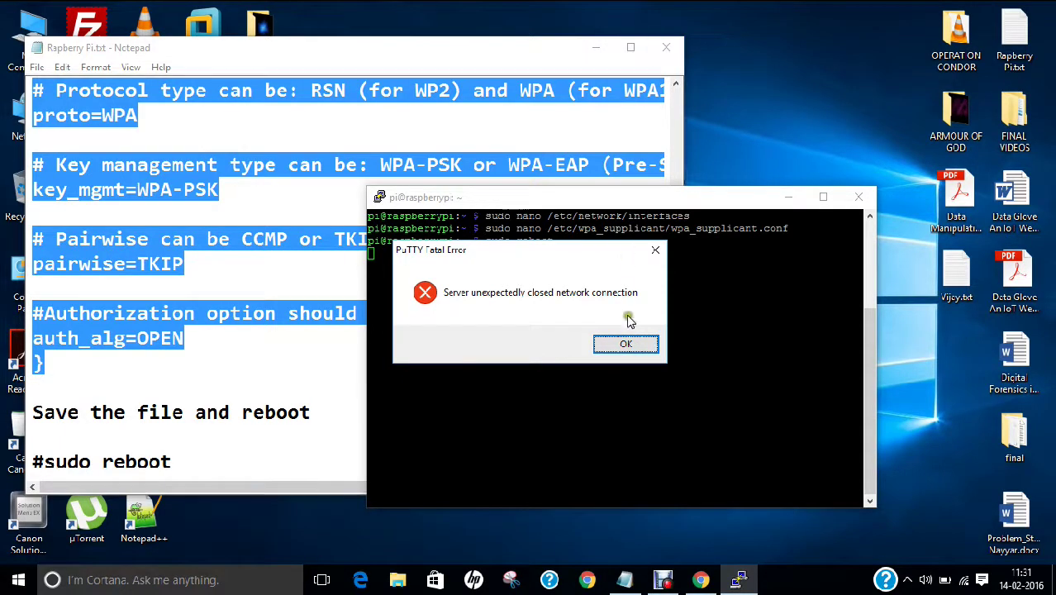
pyautogui.click(629, 343)
pyautogui.click(807, 586)
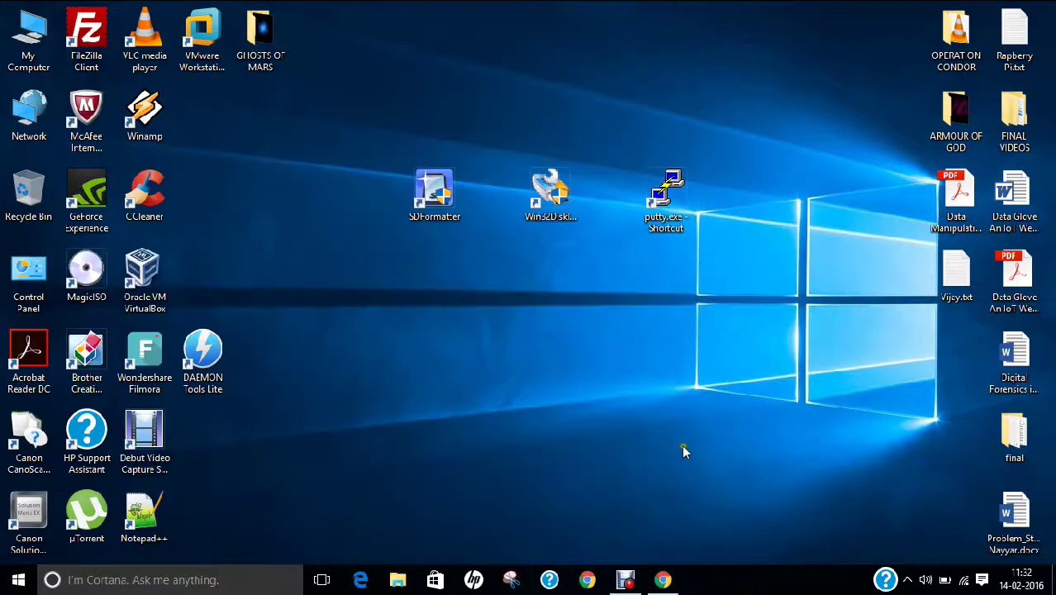
# - Launch PuTTY, open an SSH connection to 192.168.1.103 on port 22 and accept the server's new host key
pyautogui.click(666, 214)
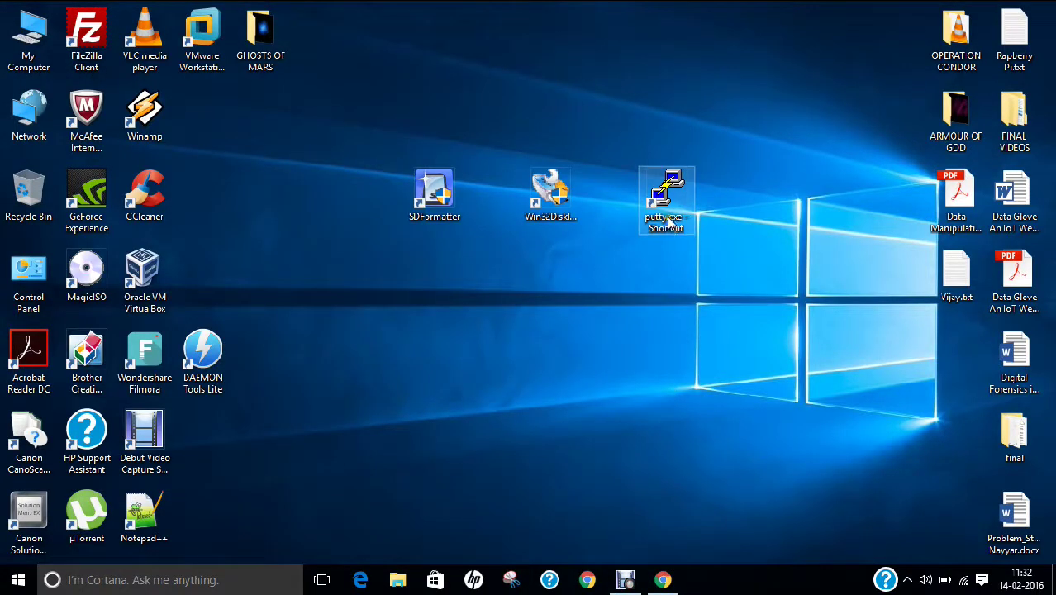
pyautogui.doubleClick(669, 220)
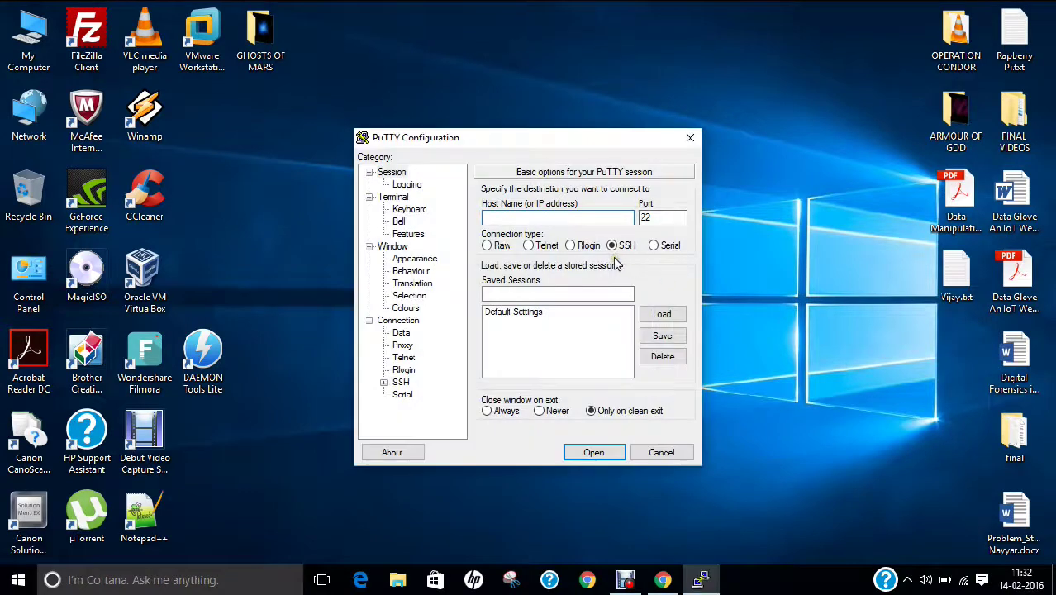
pyautogui.write('192')
pyautogui.click(964, 580)
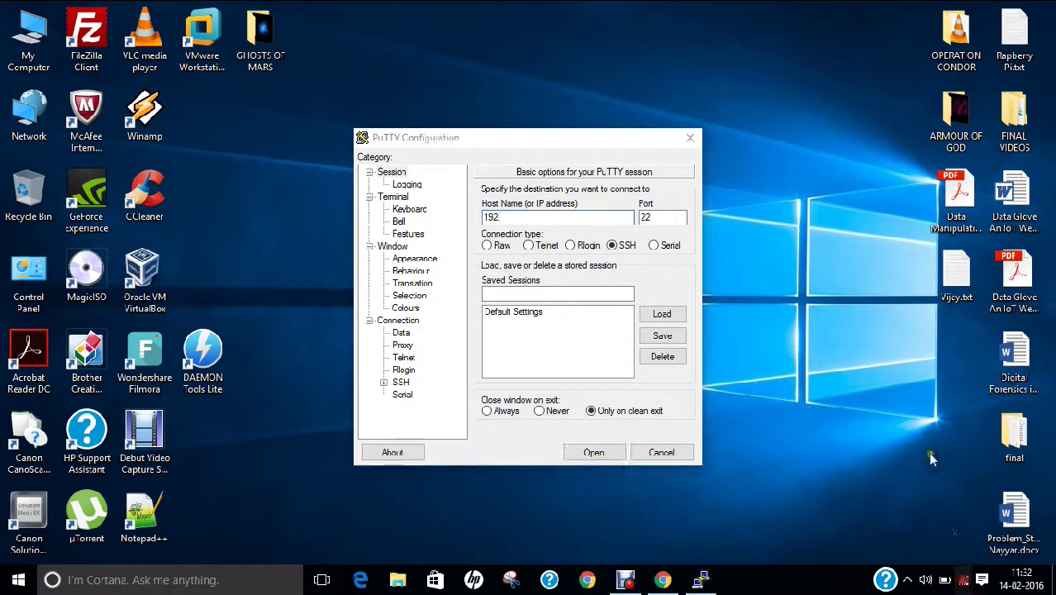
pyautogui.write('2')
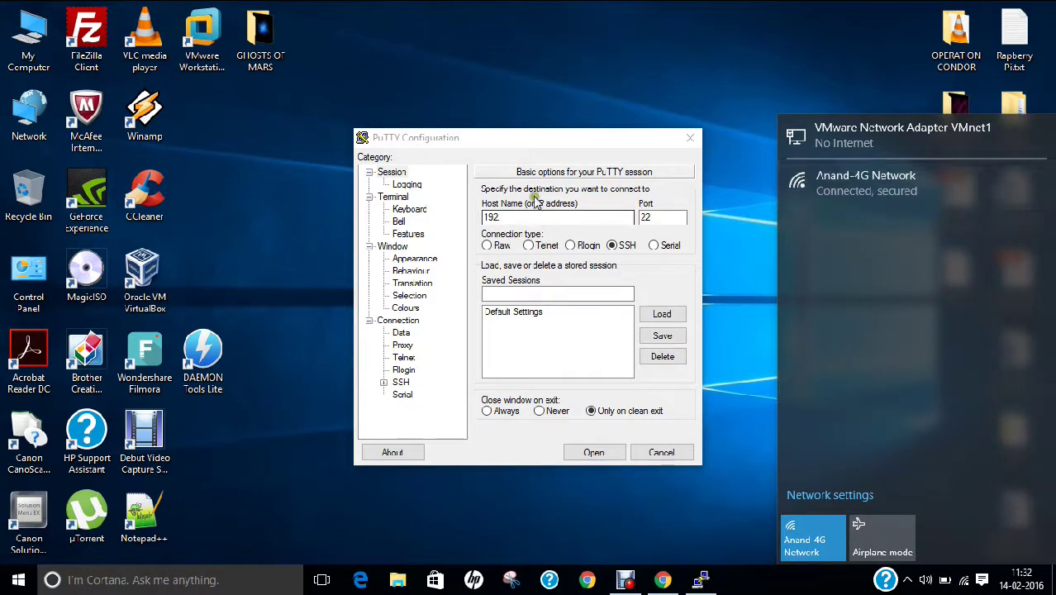
pyautogui.write('.')
pyautogui.click(508, 148)
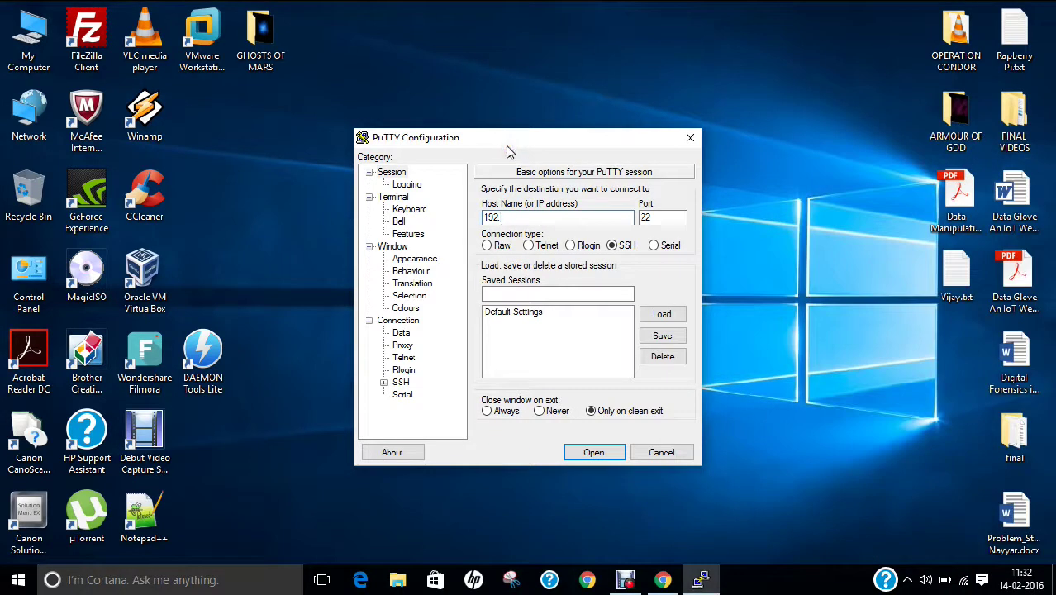
pyautogui.write('168.1.103')
pyautogui.press('Return')
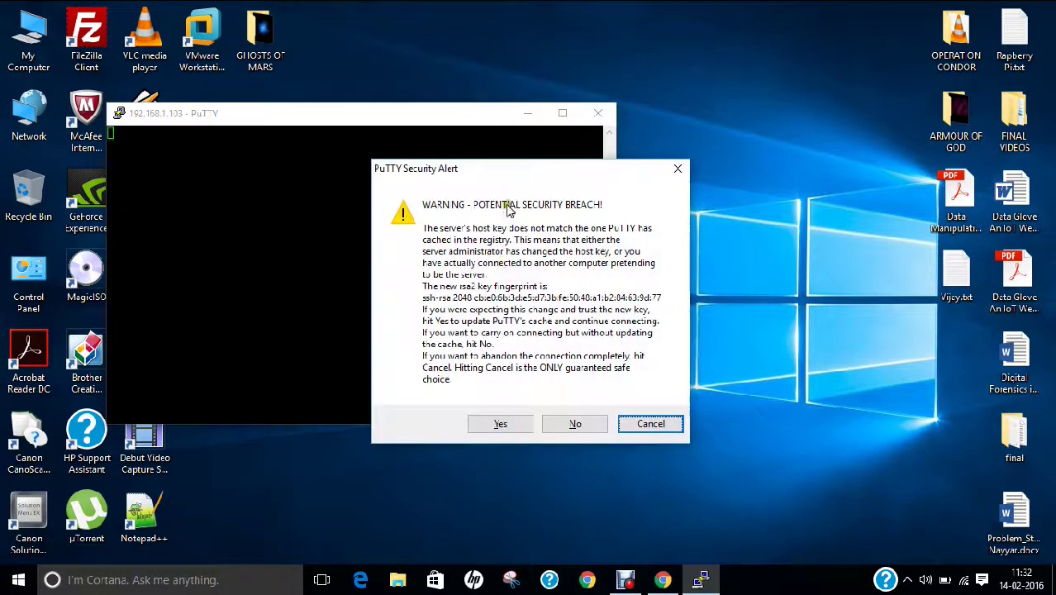
pyautogui.click(501, 424)
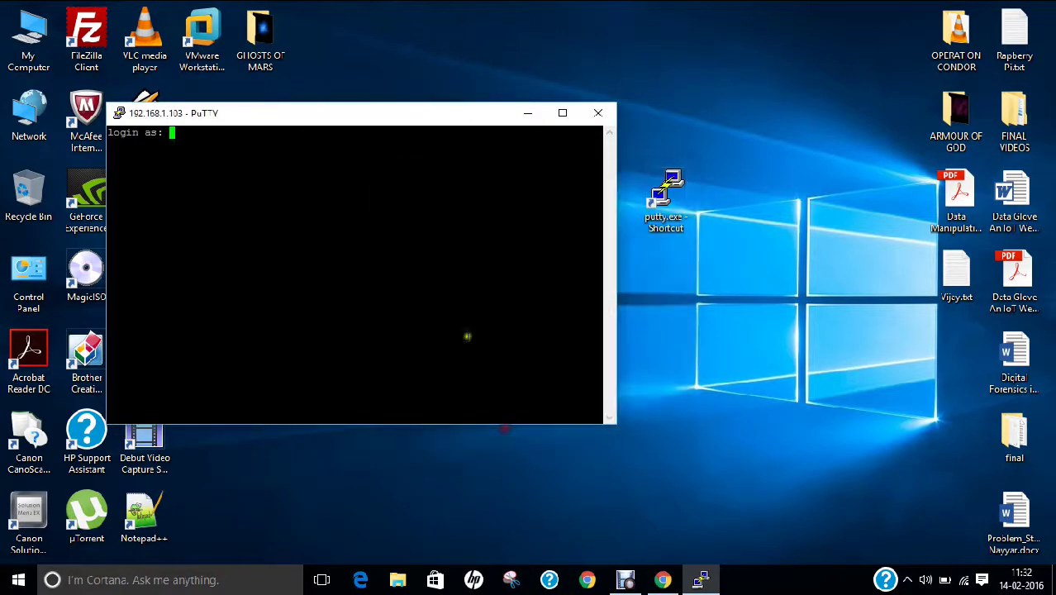
# - Log in to the Raspberry Pi as pi with the account password
pyautogui.write('pi')
pyautogui.press('BackSpace')
pyautogui.press('BackSpace')
pyautogui.write('pi')
pyautogui.press('Return')
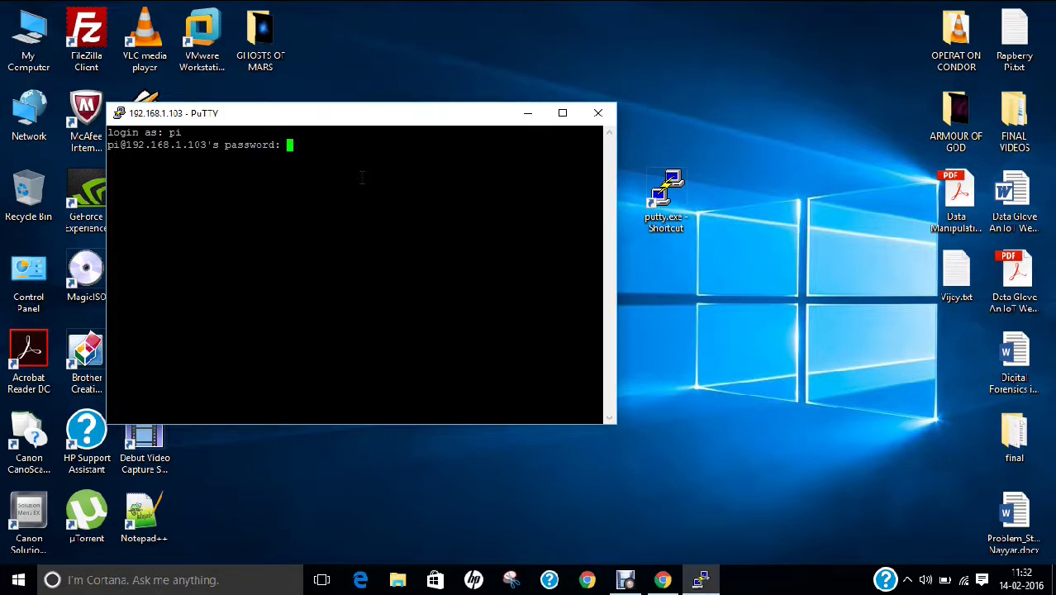
pyautogui.press('Return')
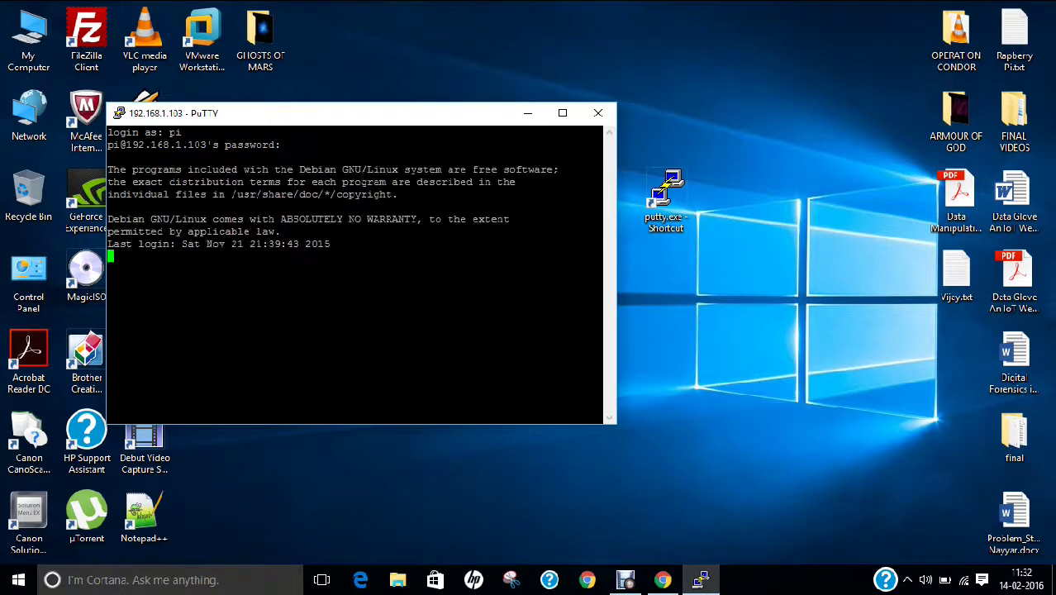
# - Clear the terminal, run ifconfig and examine the IP addresses assigned to eth0 and wlan0
pyautogui.write('clear')
pyautogui.press('Return')
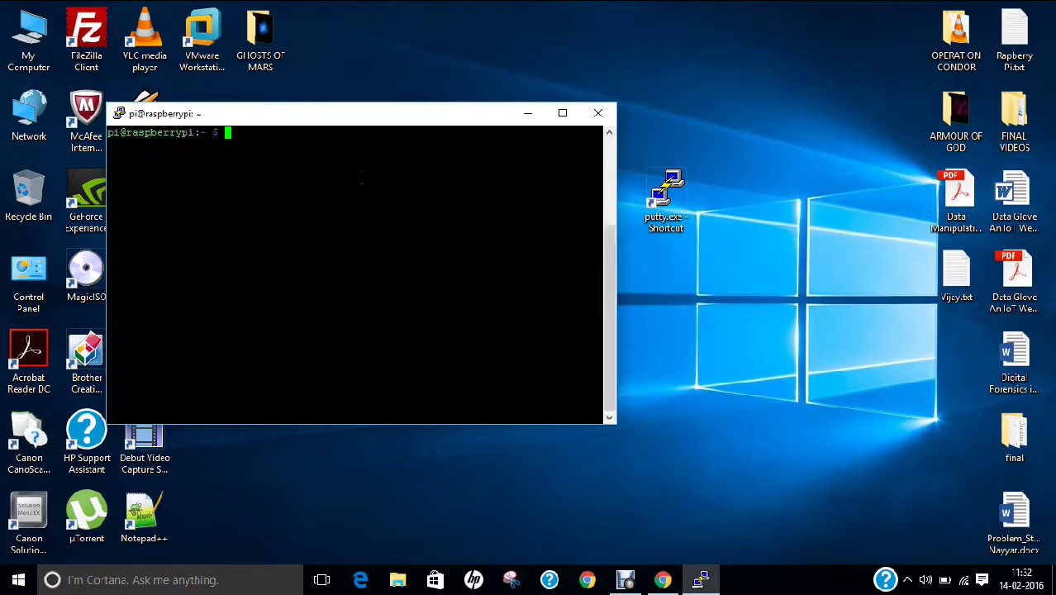
pyautogui.write('ifconfig')
pyautogui.press('Return')
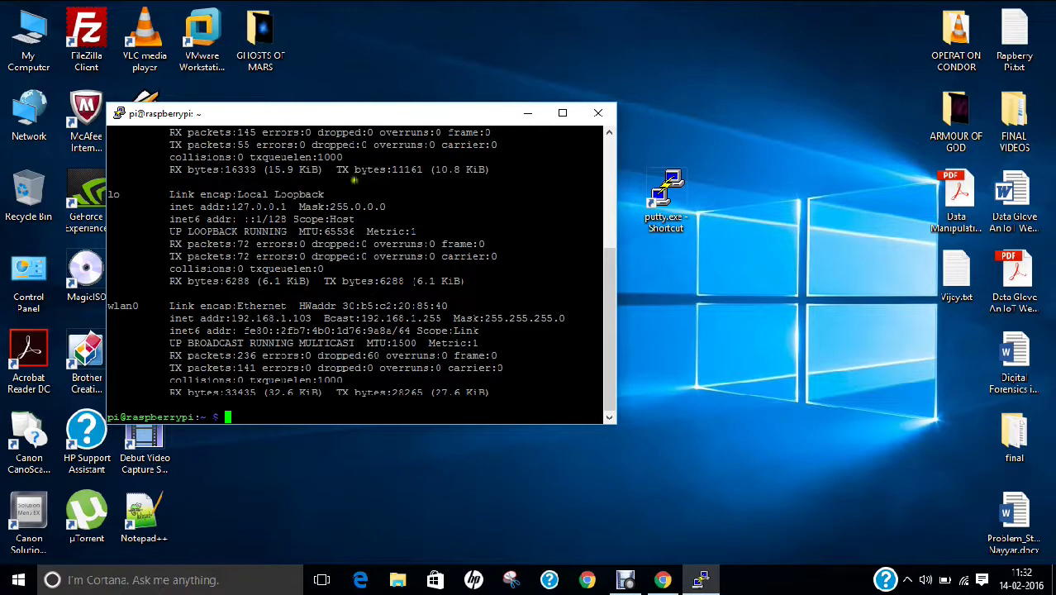
pyautogui.scroll(5, 404, 262)
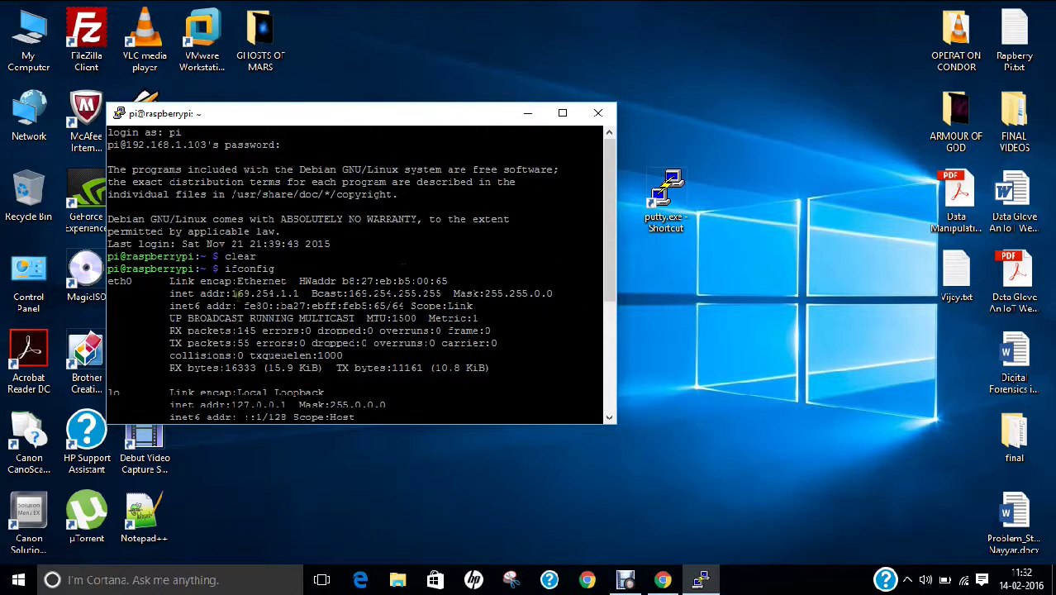
pyautogui.click(237, 293)
pyautogui.moveTo(252, 299); pyautogui.dragTo(298, 294)
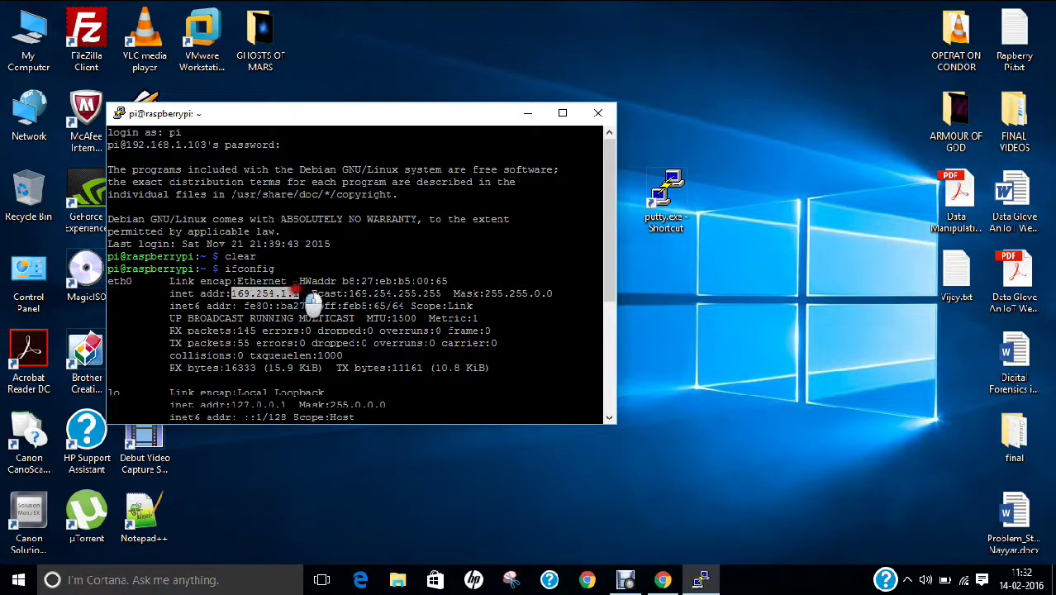
pyautogui.scroll(-5, 248, 313)
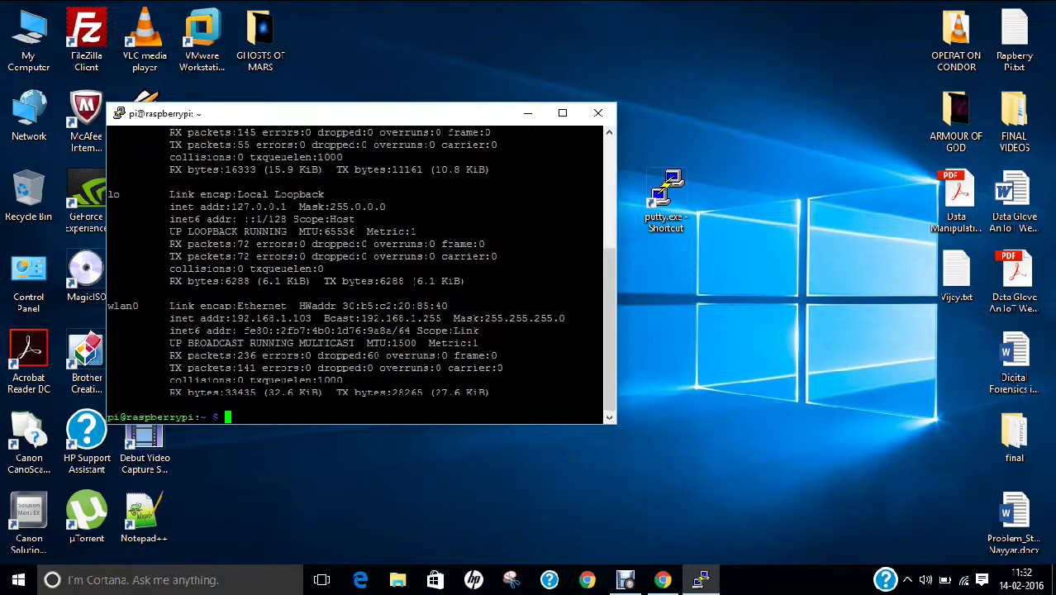
pyautogui.moveTo(231, 318); pyautogui.dragTo(314, 319)
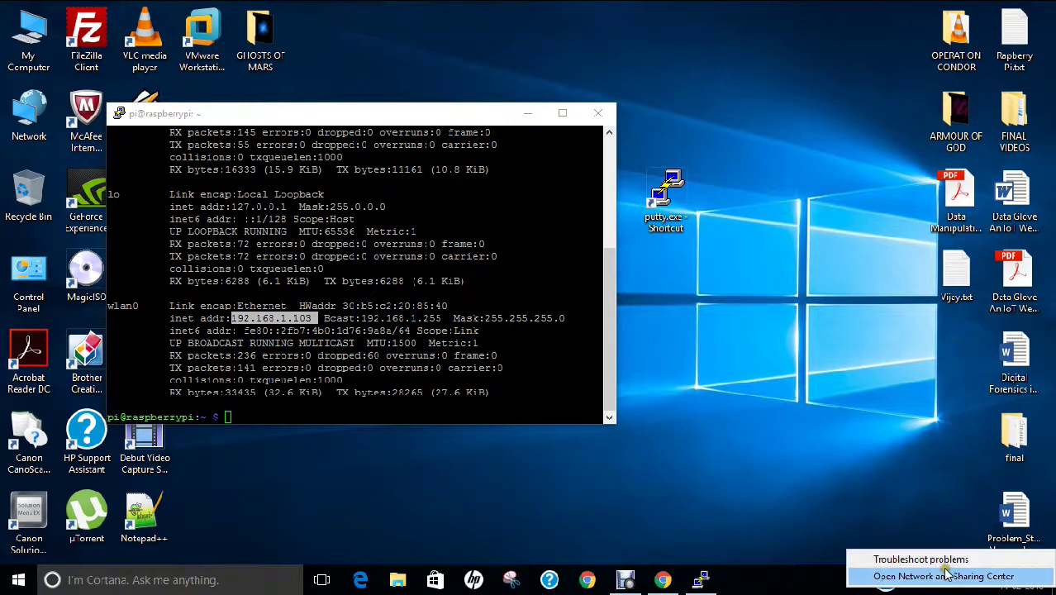
# - Open the status of the computer's Ethernet connection from the network adapter settings
pyautogui.click(950, 576)
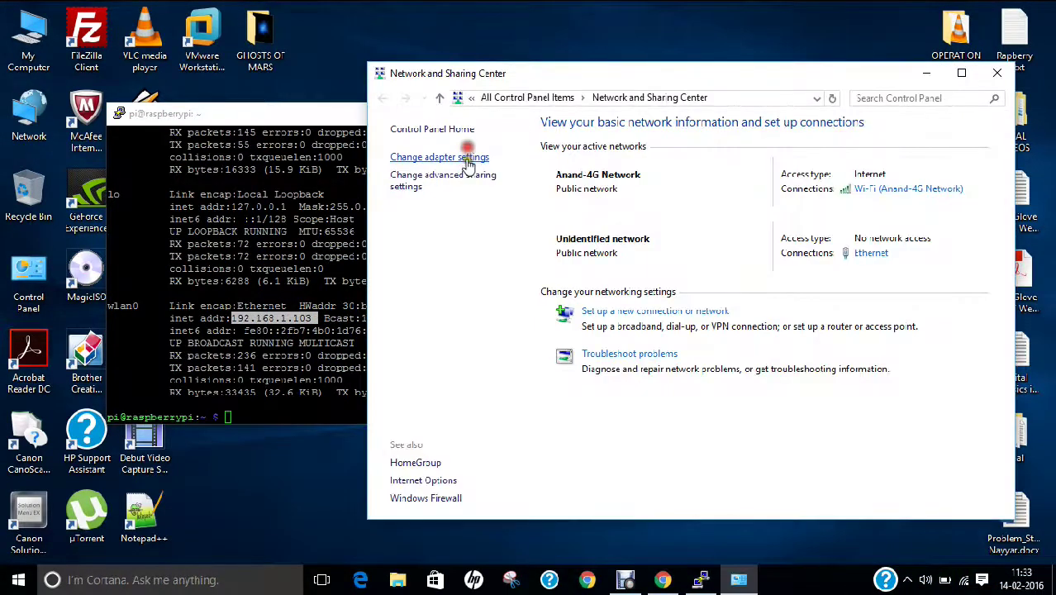
pyautogui.click(469, 157)
pyautogui.click(508, 196)
pyautogui.doubleClick(508, 197)
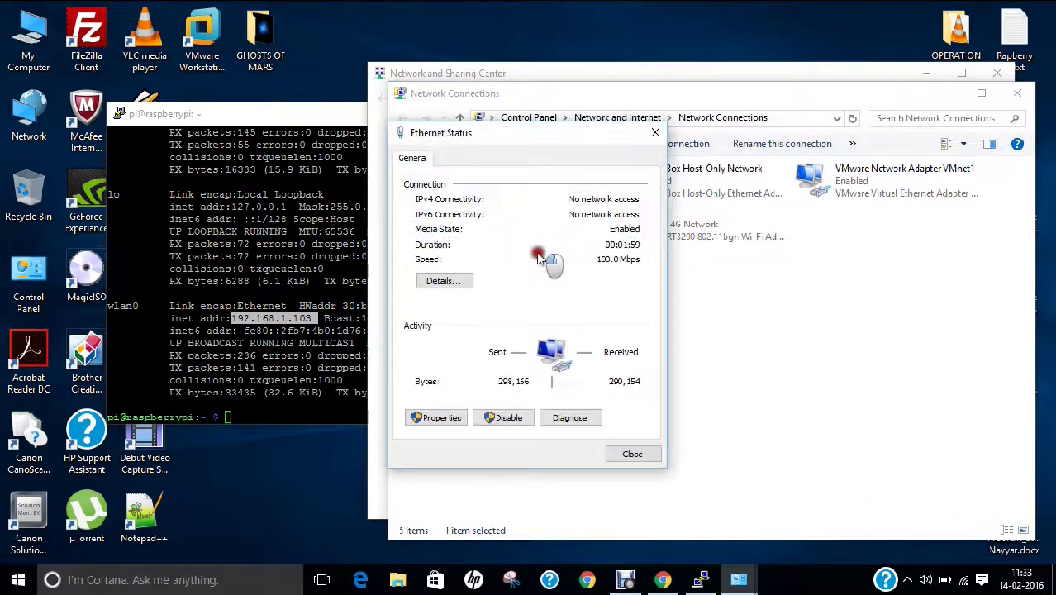
# - Examine the network connection details of the computer's Ethernet adapter and close the open network windows
pyautogui.click(447, 283)
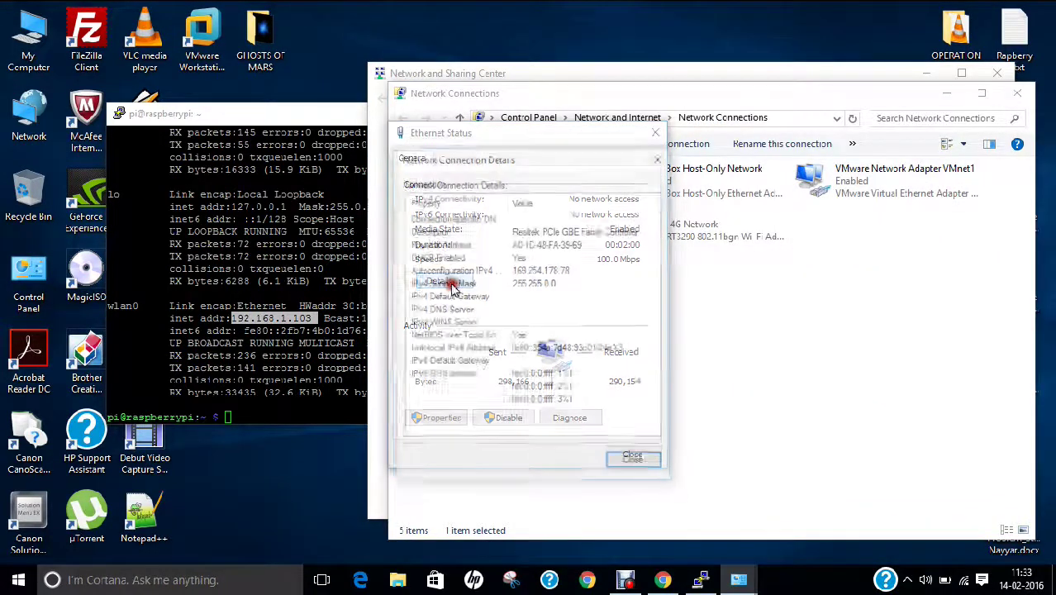
pyautogui.click(635, 464)
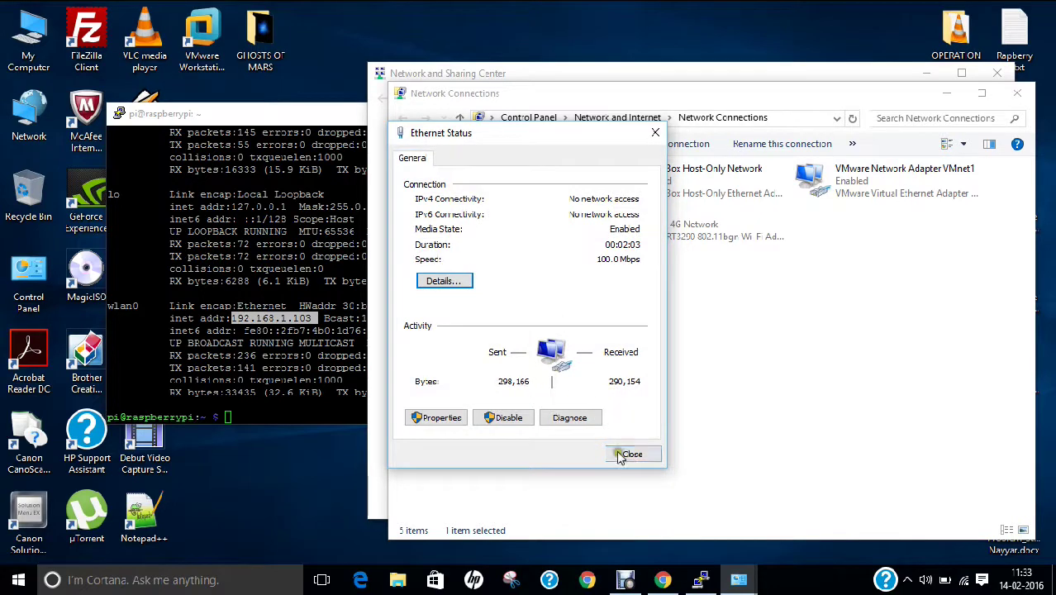
pyautogui.click(631, 453)
pyautogui.click(1016, 93)
pyautogui.click(997, 73)
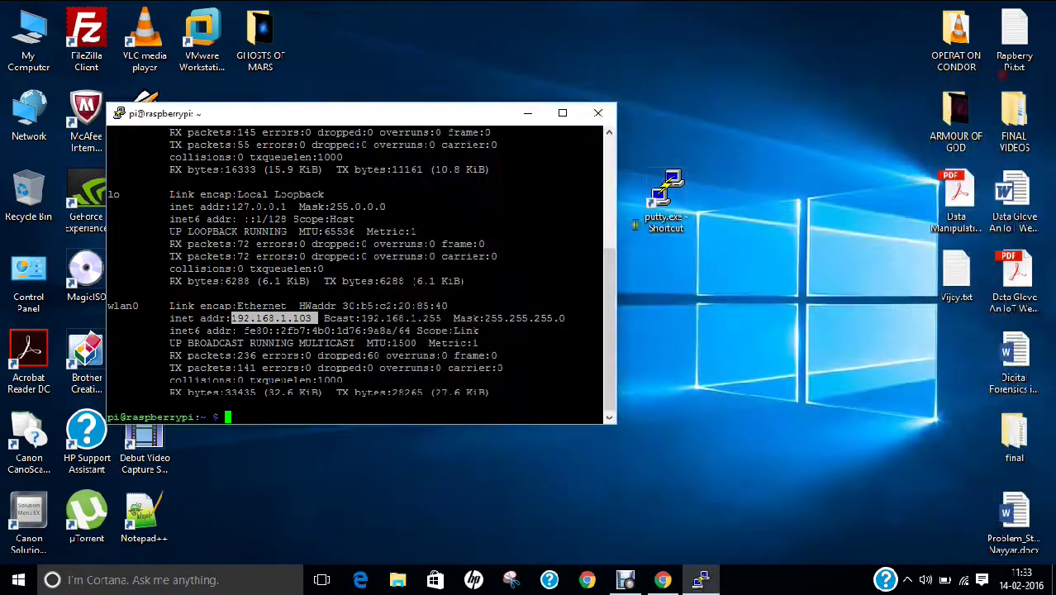
# - Clear the Raspberry Pi terminal and launch the configuration tool with sudo raspi-config
pyautogui.click(367, 342)
pyautogui.write('clea')
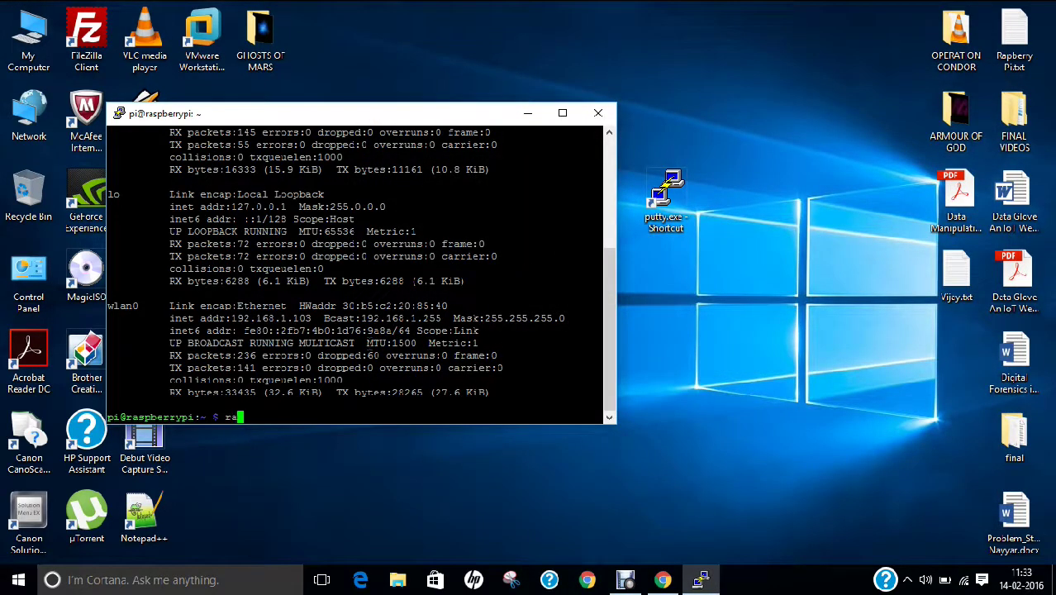
pyautogui.write('r')
pyautogui.press('Return')
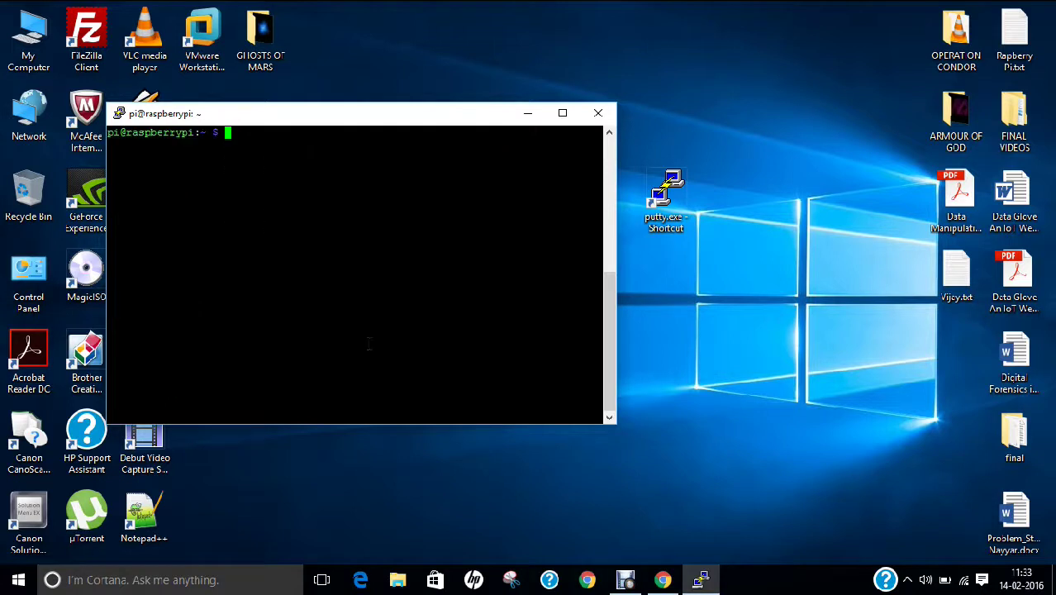
pyautogui.write('raspi-')
pyautogui.press('BackSpace')
pyautogui.press('BackSpace')
pyautogui.press('BackSpace')
pyautogui.press('BackSpace')
pyautogui.press('BackSpace')
pyautogui.press('BackSpace')
pyautogui.write('sudo raspi-config')
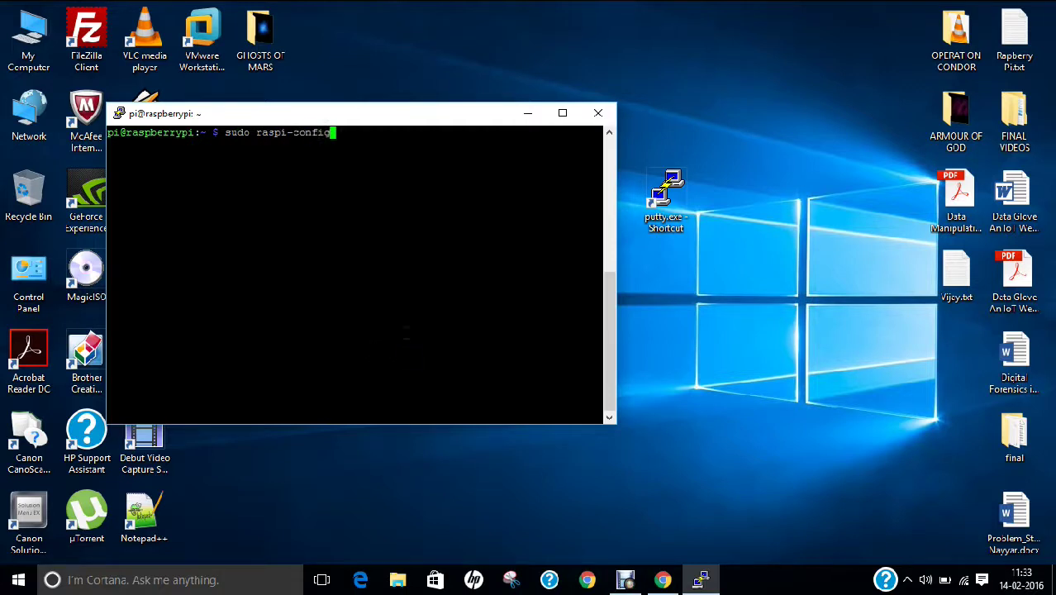
pyautogui.press('Return')
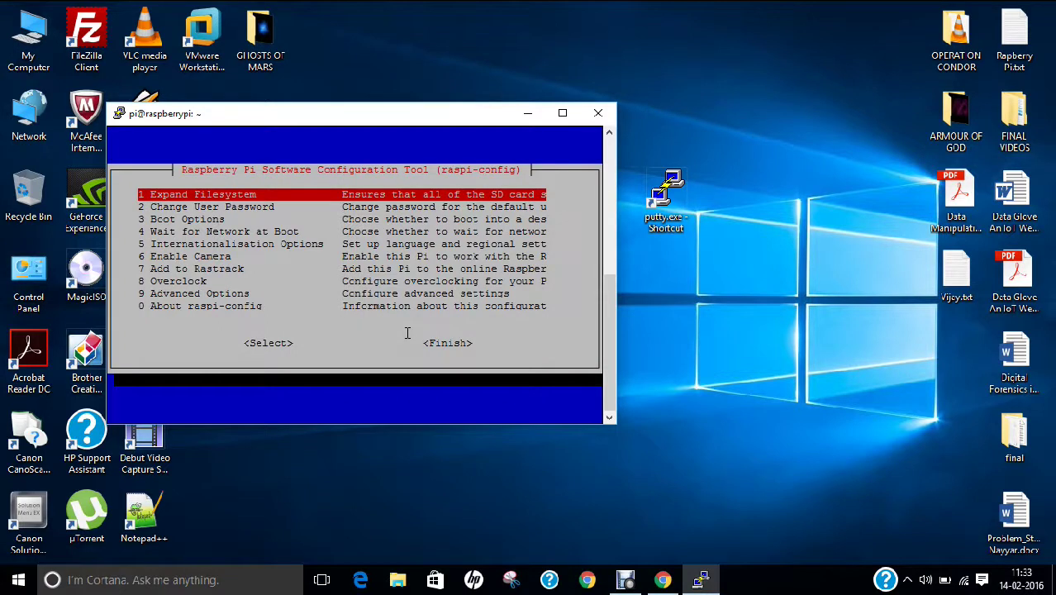
# - Expand the filesystem to use the whole SD card and acknowledge the resize notice
pyautogui.press('Tab')
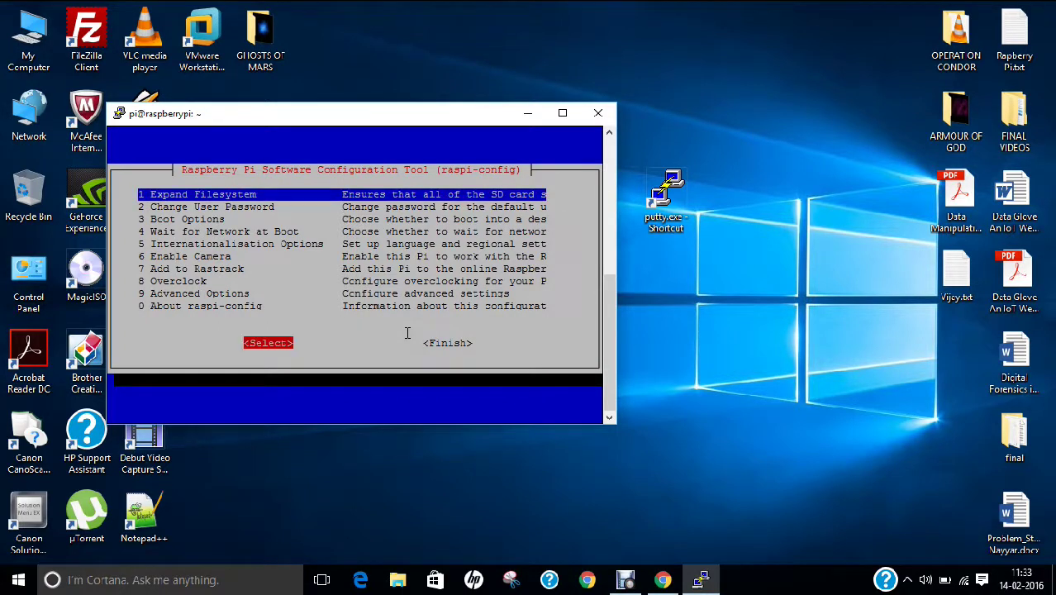
pyautogui.press('Tab')
pyautogui.press('Return')
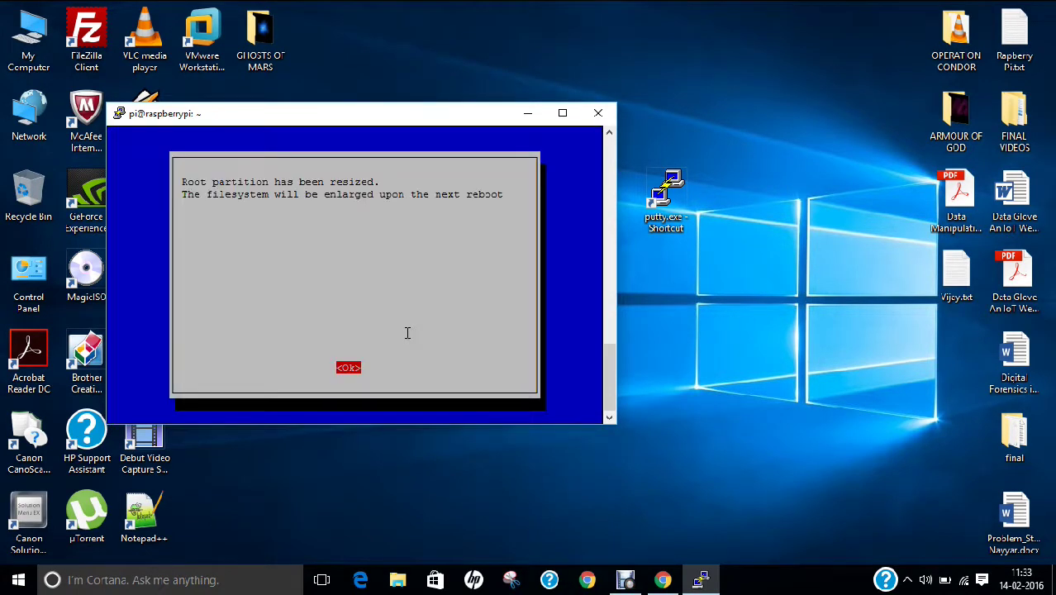
pyautogui.press('Return')
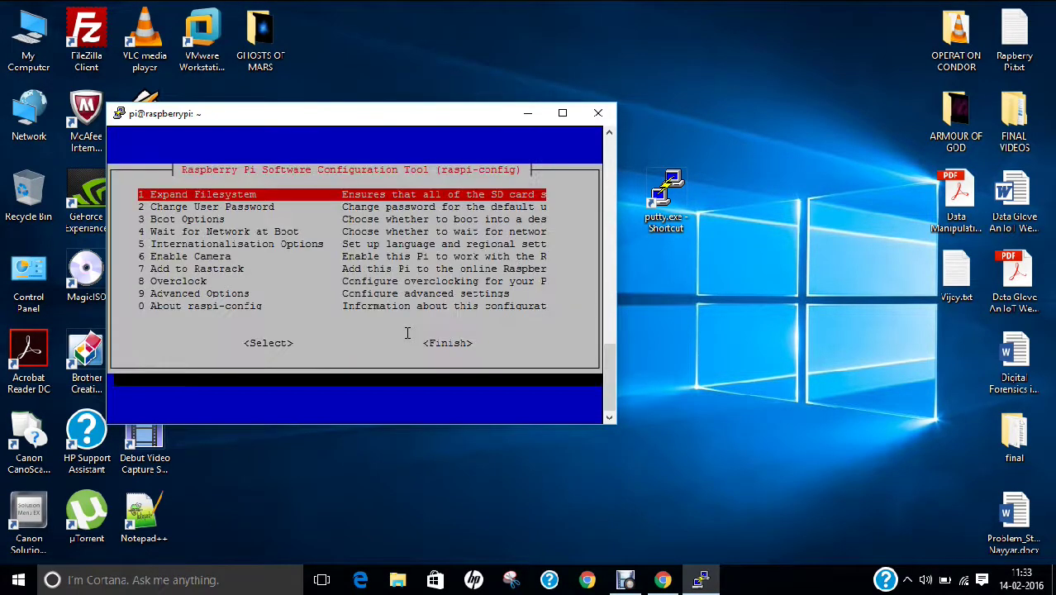
# - Set the boot option to B2 Console Autologin
pyautogui.press('Down')
pyautogui.press('Down')
pyautogui.press('Return')
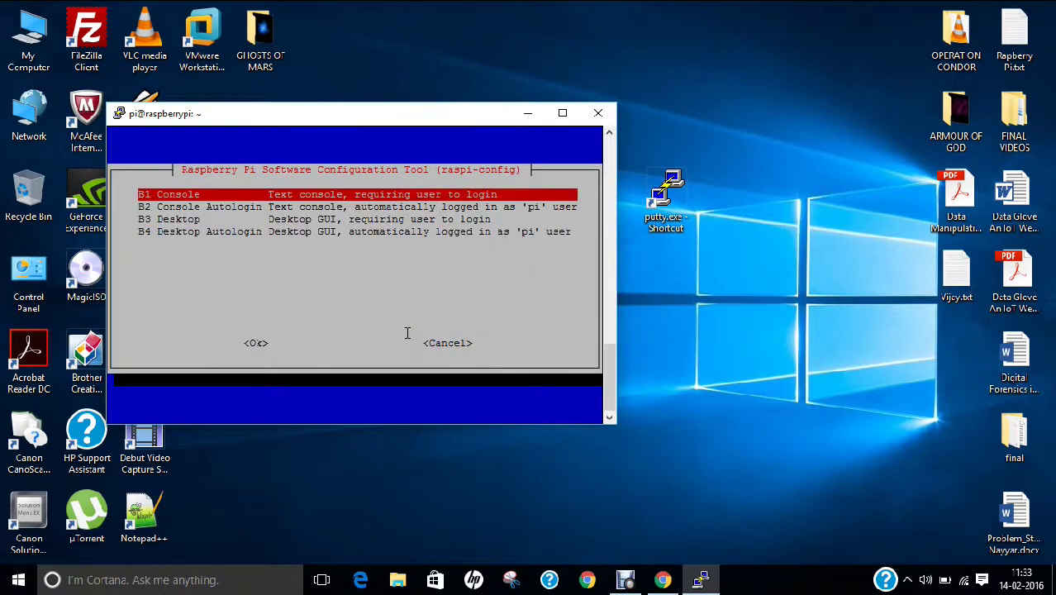
pyautogui.press('Down')
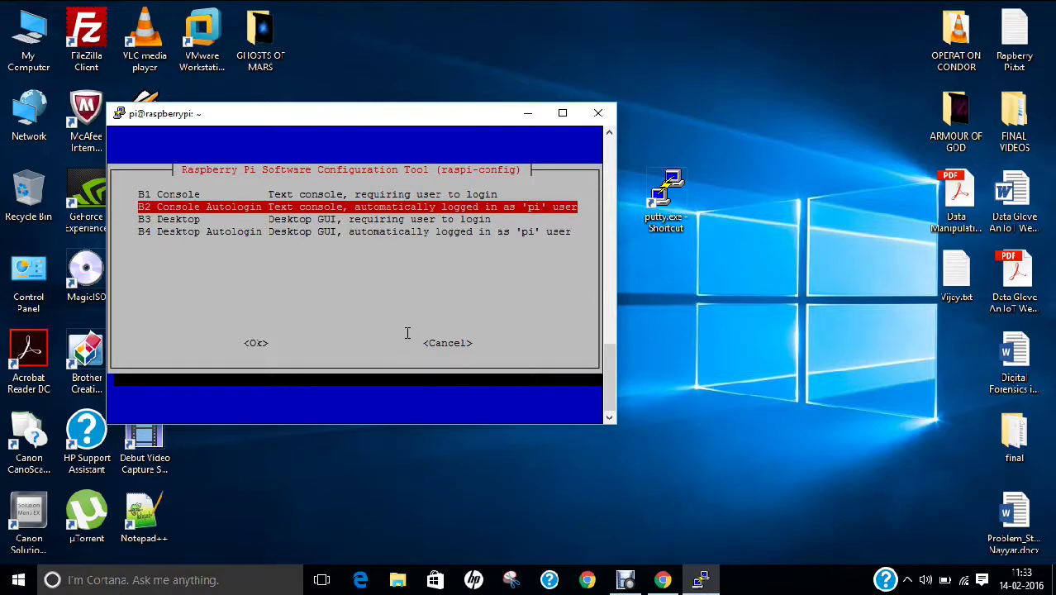
pyautogui.press('Return')
# - Enable the SSH server in the advanced options of raspi-config
pyautogui.press('Down')
pyautogui.press('Down')
pyautogui.press('Down')
pyautogui.press('Down')
pyautogui.press('Down')
pyautogui.press('Down')
pyautogui.press('Down')
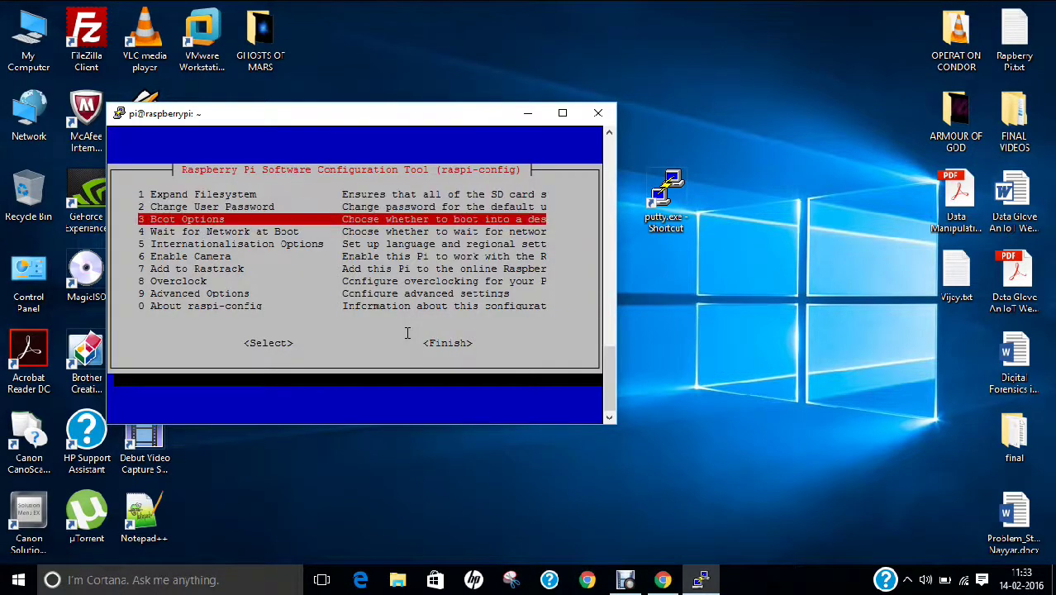
pyautogui.press('Down')
pyautogui.press('Return')
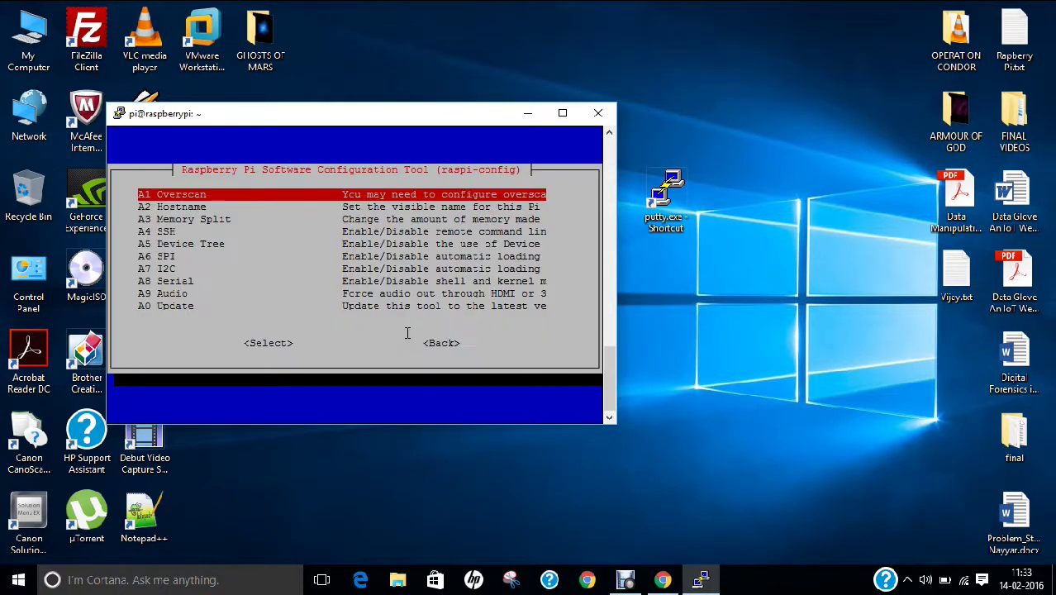
pyautogui.press('Down')
pyautogui.press('Down')
pyautogui.press('Down')
pyautogui.press('Return')
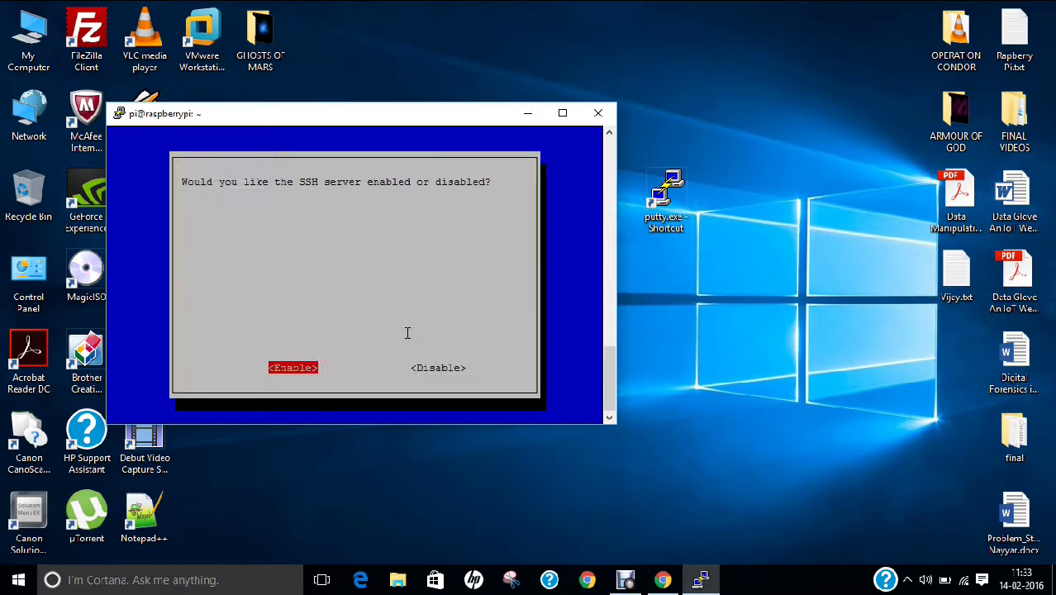
pyautogui.press('Return')
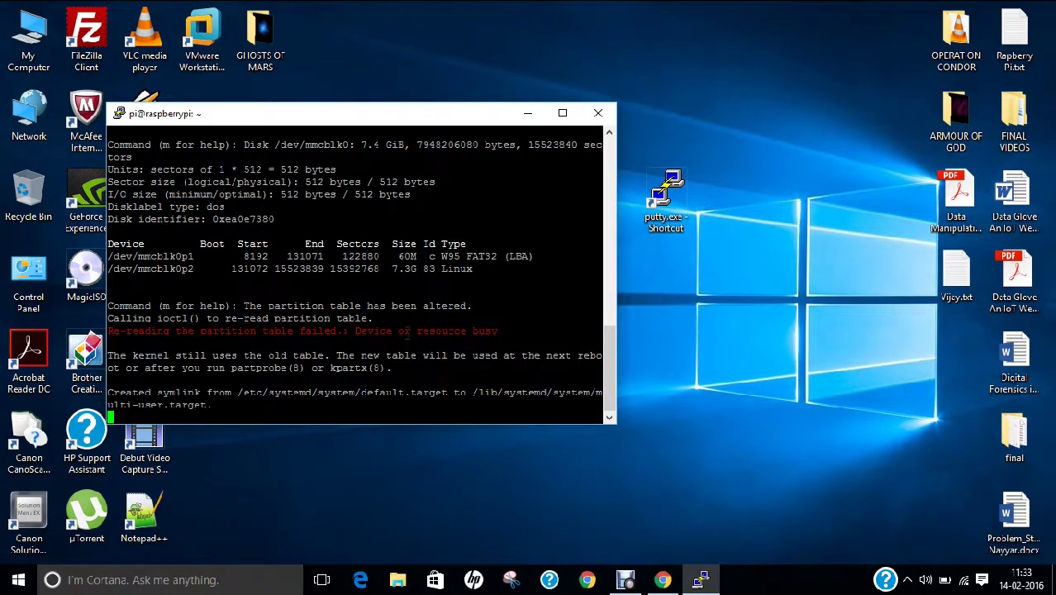
pyautogui.press('Return')
# - Finish the configuration, reboot the Raspberry Pi and close the disconnected PuTTY session
pyautogui.press('Tab')
pyautogui.press('Tab')
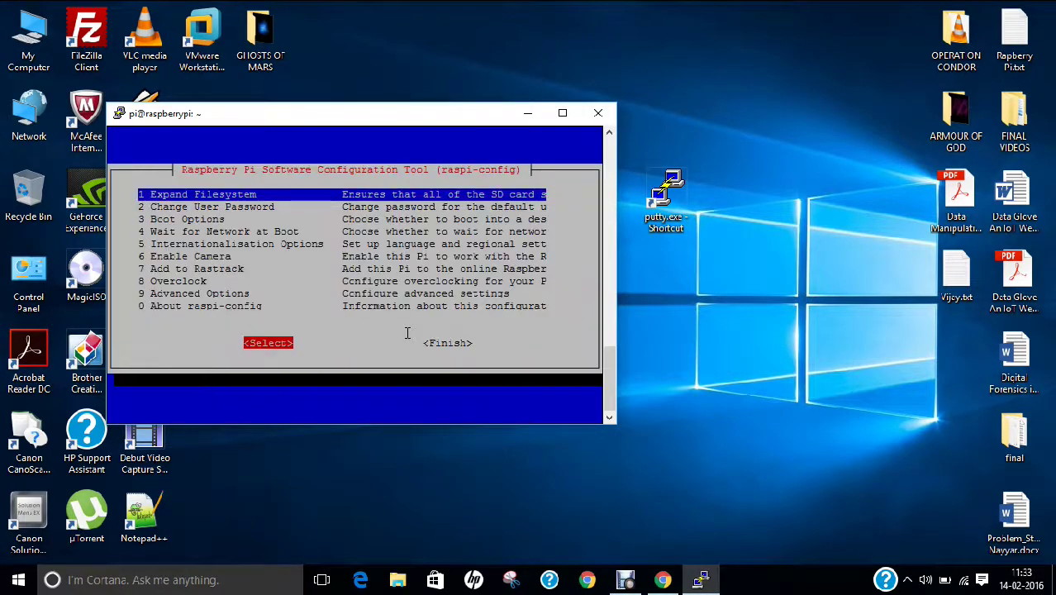
pyautogui.press('Return')
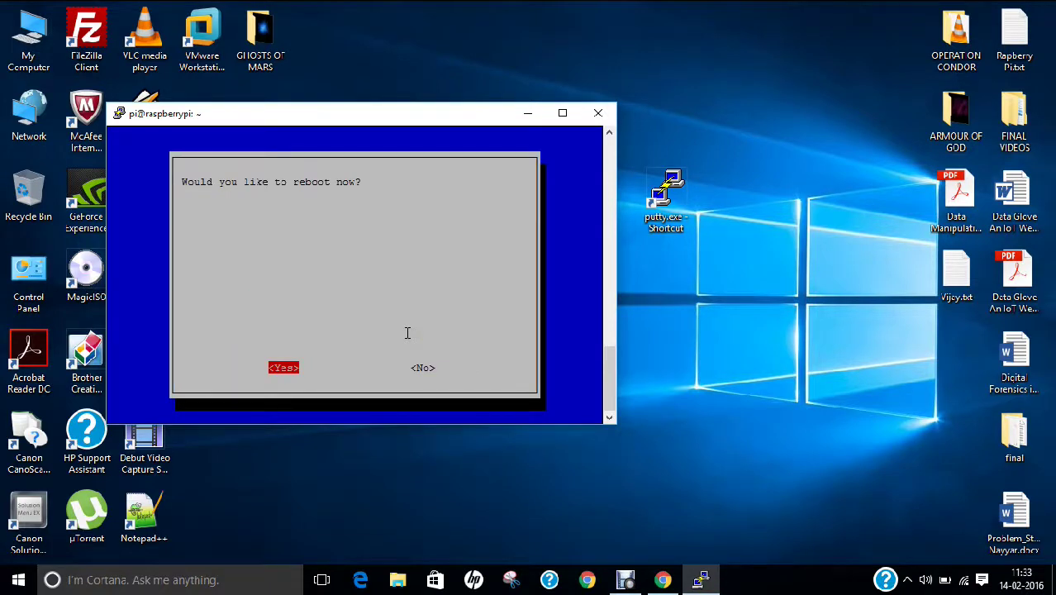
pyautogui.press('Return')
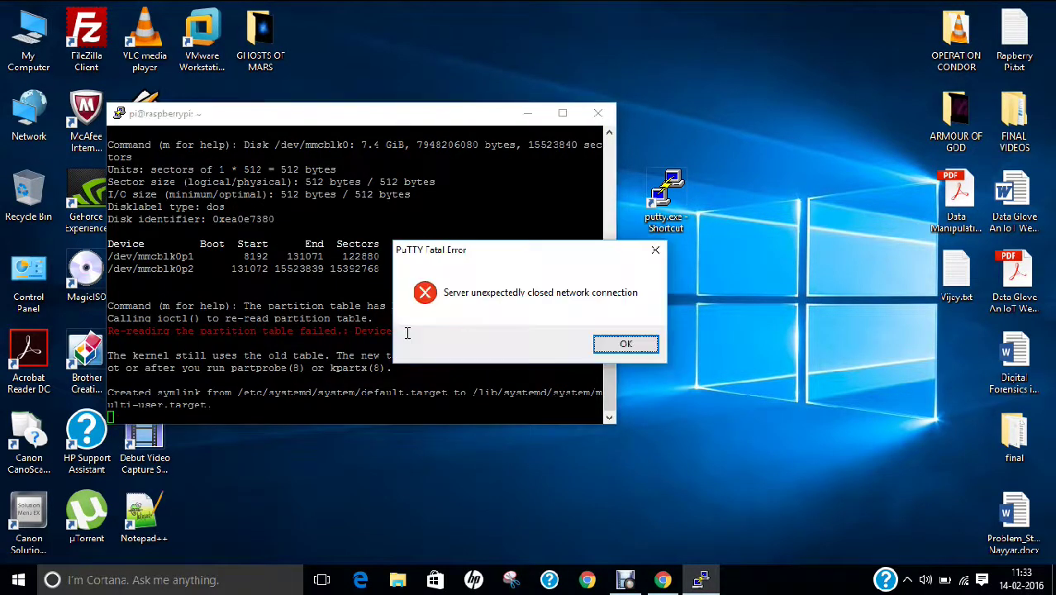
pyautogui.click(625, 343)
pyautogui.click(597, 113)
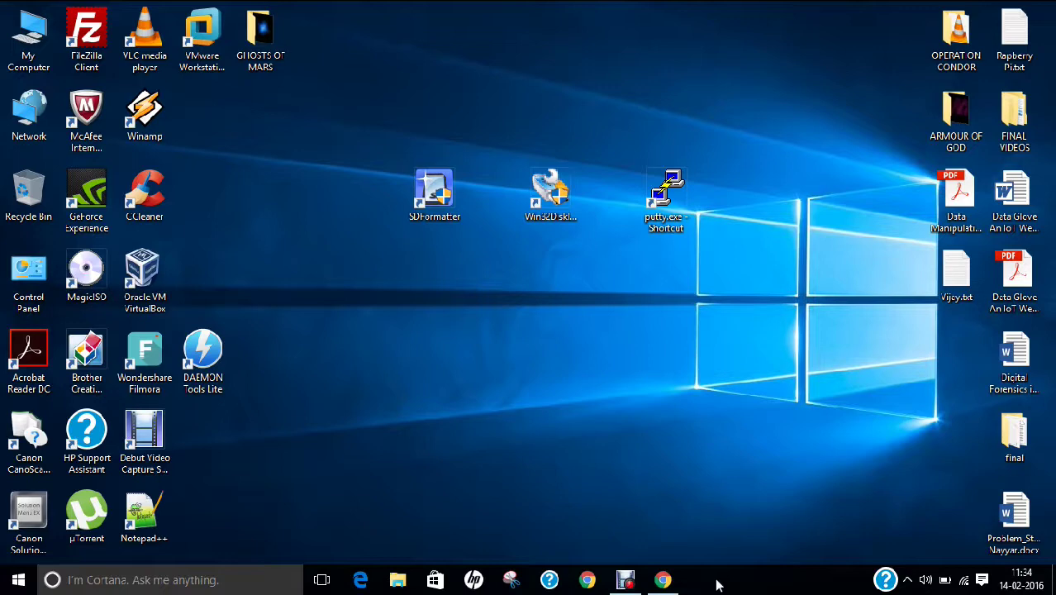
# - Launch PuTTY again and open an SSH connection to 192.168.1.103 on port 22
pyautogui.click(666, 220)
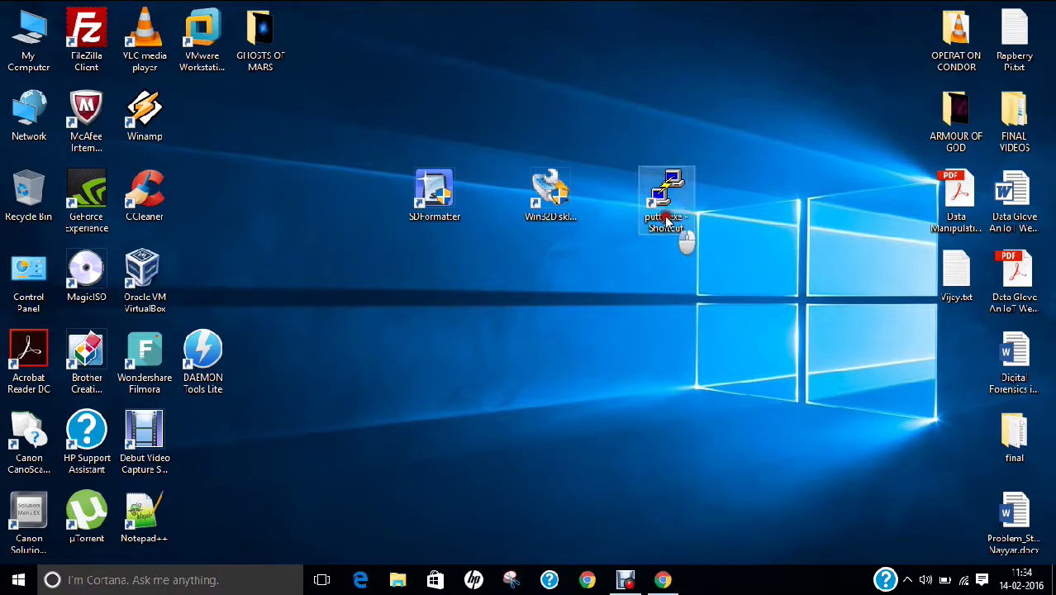
pyautogui.doubleClick(666, 219)
pyautogui.write('192.16')
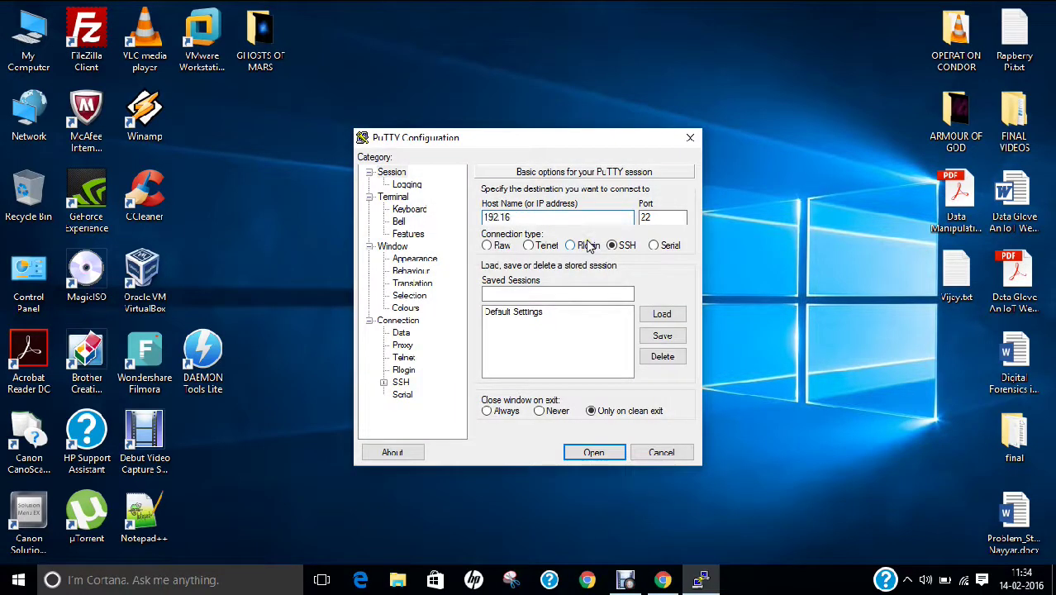
pyautogui.write('8.1.103')
pyautogui.press('Return')
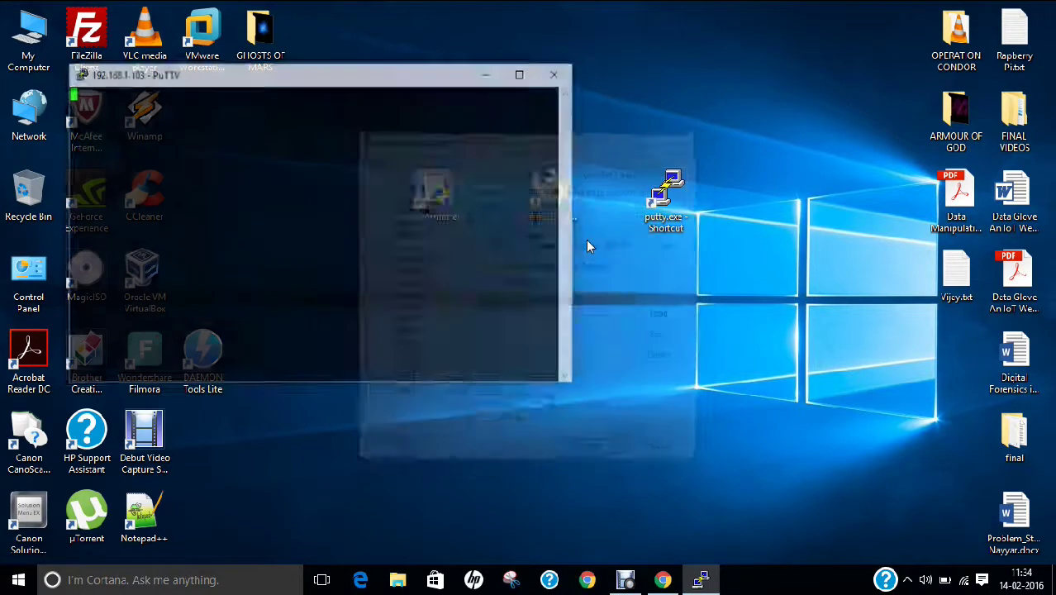
# - Log in to the rebooted Raspberry Pi as pi with the account password
pyautogui.write('pi')
pyautogui.press('Return')
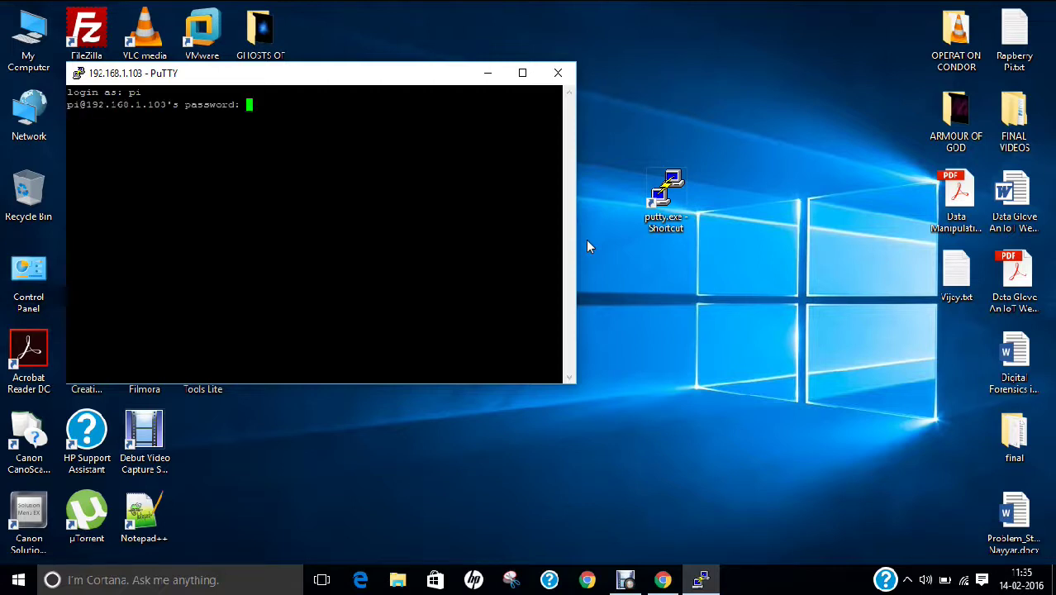
pyautogui.press('Return')
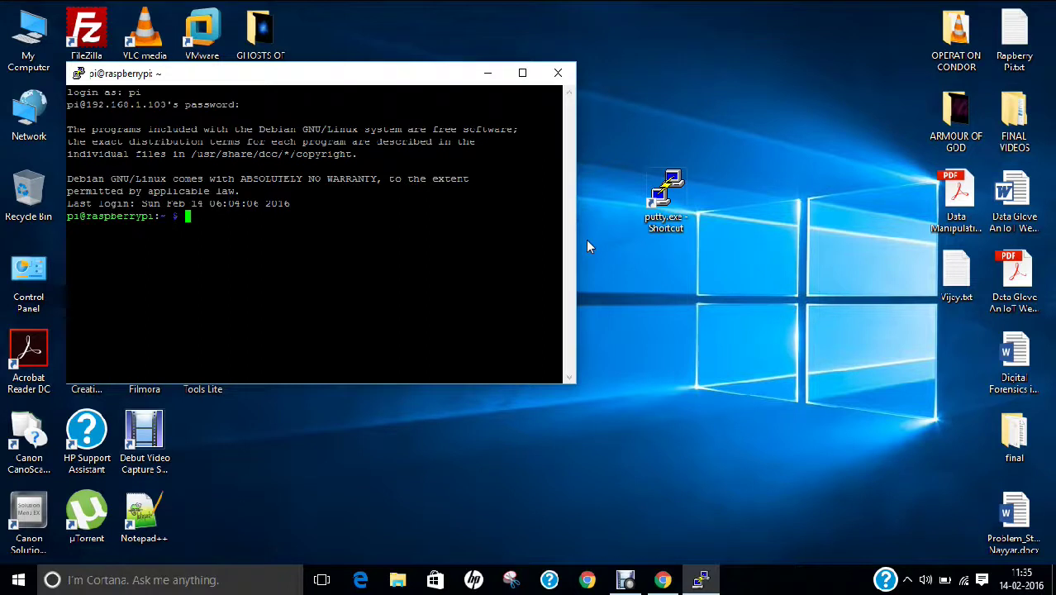
pyautogui.click(753, 584)
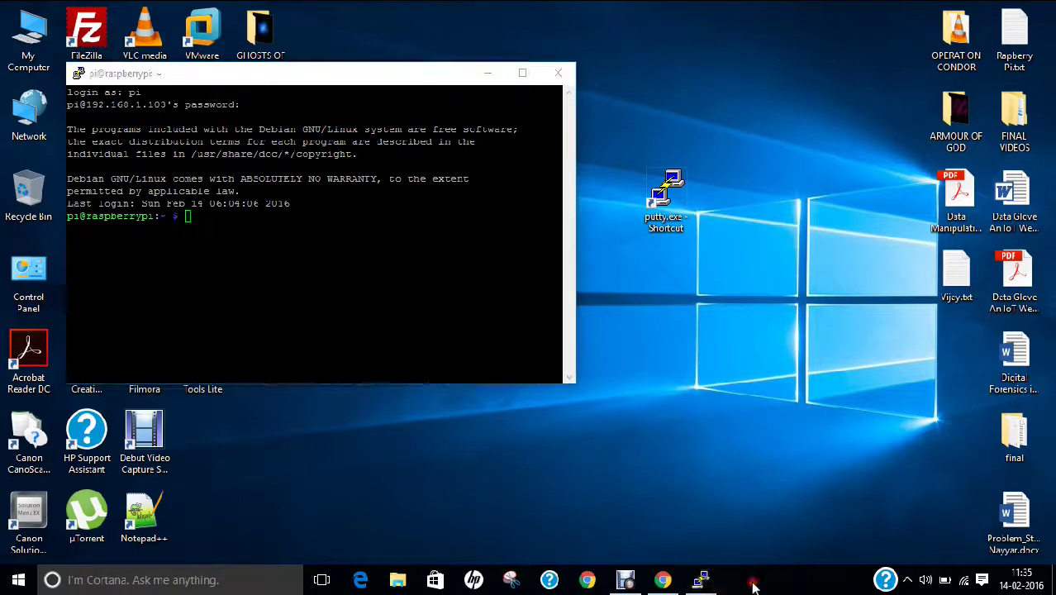